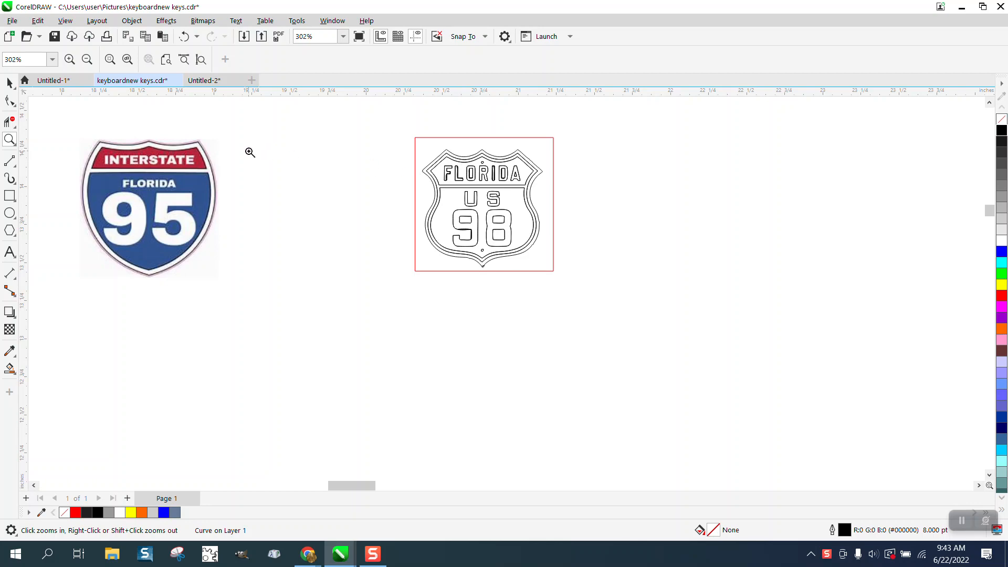
# - Switch to the browser window with the Florida highway sign results and copy the Florida US 98 sign image
pyautogui.scroll(-1, 370, 182)
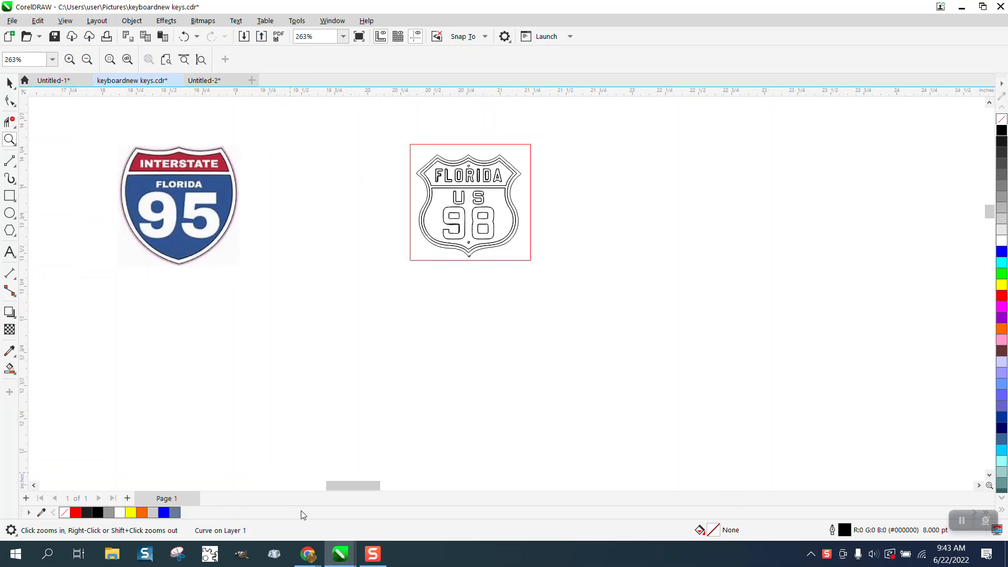
pyautogui.click(309, 553)
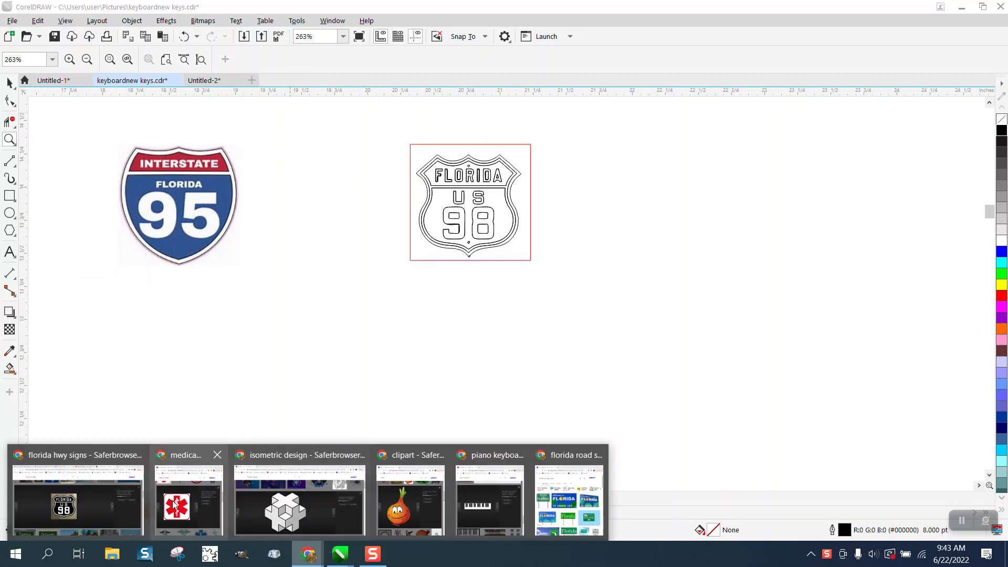
pyautogui.click(108, 491)
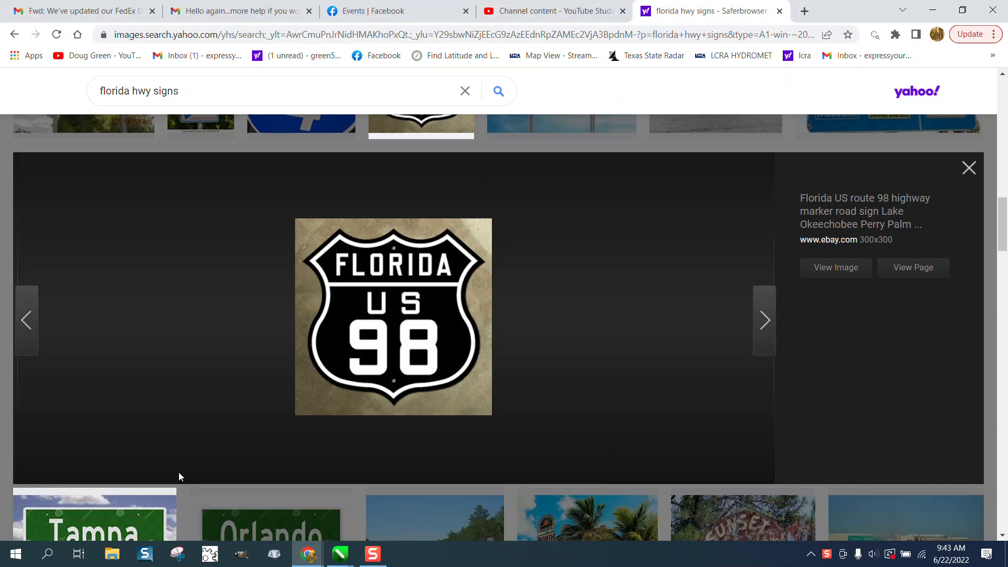
pyautogui.rightClick(409, 331)
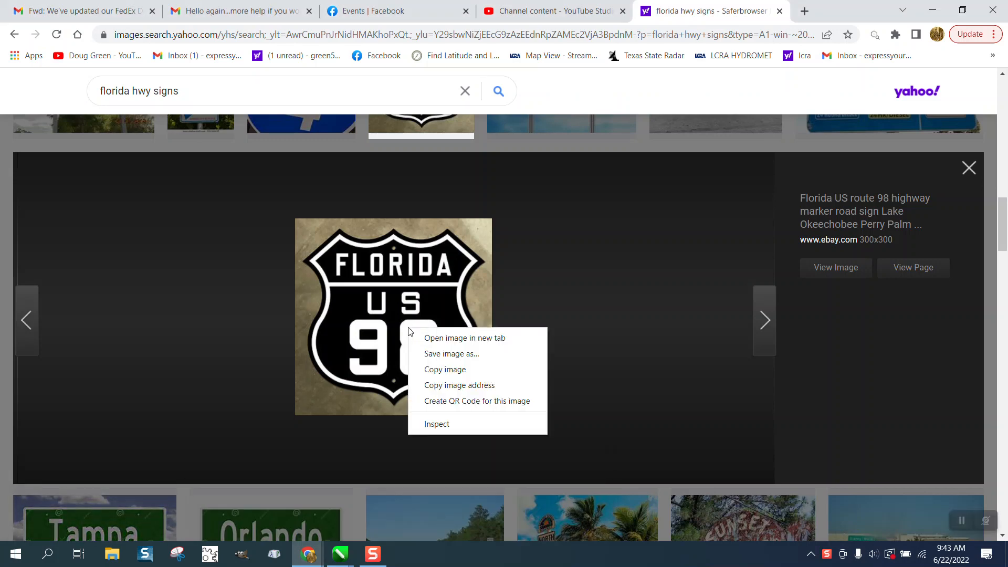
pyautogui.click(456, 371)
# - Return to the CorelDRAW drawing and paste the copied sign image onto the page
pyautogui.click(340, 554)
pyautogui.click(496, 485)
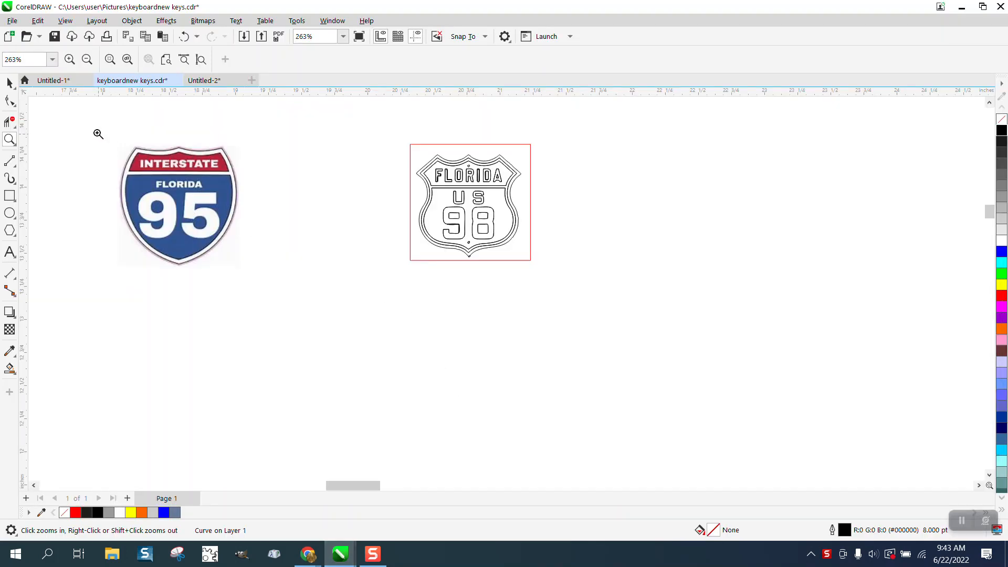
pyautogui.click(10, 82)
pyautogui.rightClick(320, 266)
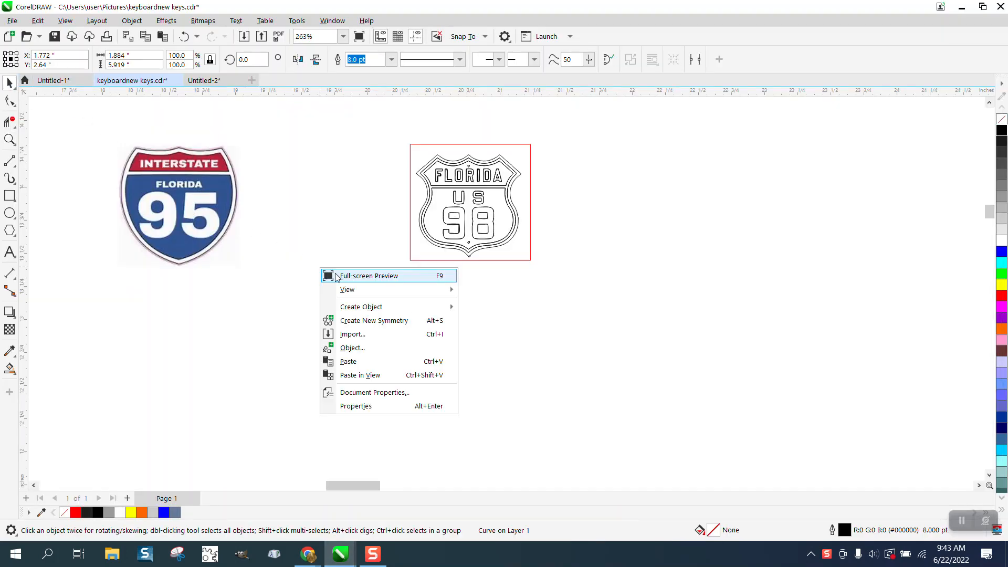
pyautogui.click(348, 362)
# - Move the pasted US 98 bitmap to the empty area beside the other signs and scale it down to about 0.46 inch square
pyautogui.scroll(-5, 370, 290)
pyautogui.scroll(-5, 370, 289)
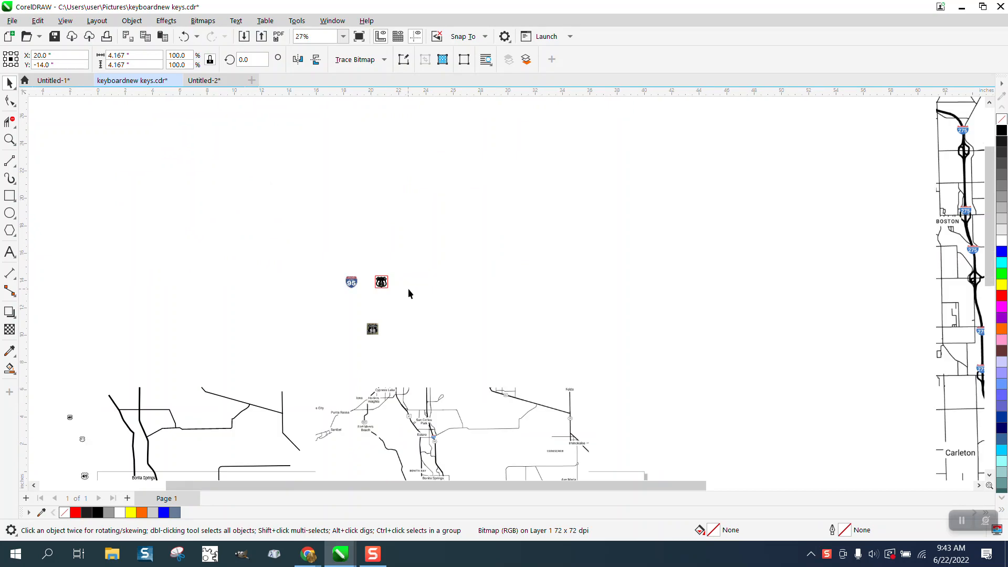
pyautogui.moveTo(401, 451); pyautogui.dragTo(438, 281)
pyautogui.click(10, 140)
pyautogui.moveTo(374, 262); pyautogui.dragTo(490, 324)
pyautogui.press('space')
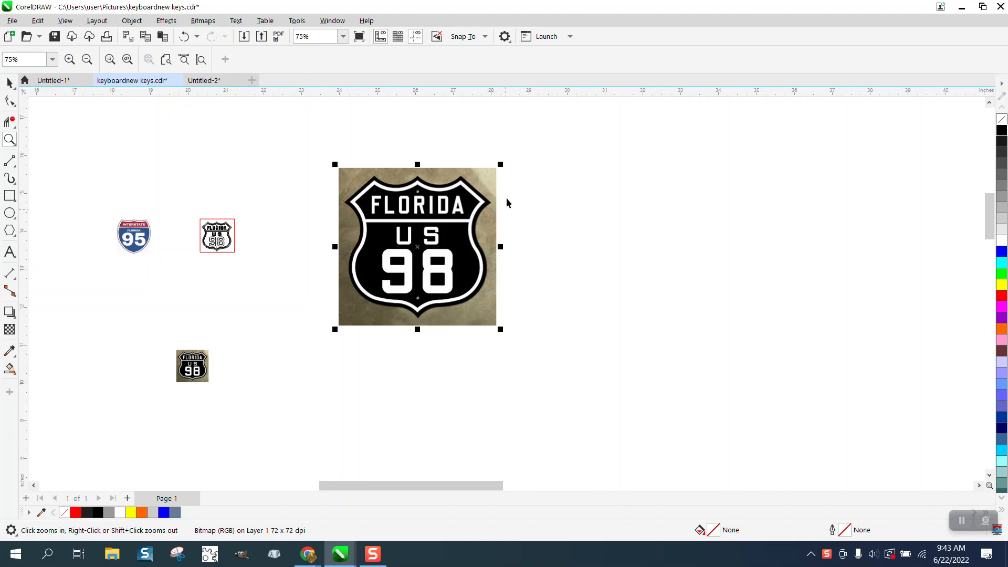
pyautogui.moveTo(500, 164); pyautogui.dragTo(356, 309)
pyautogui.moveTo(309, 237); pyautogui.dragTo(375, 260)
pyautogui.press('z')
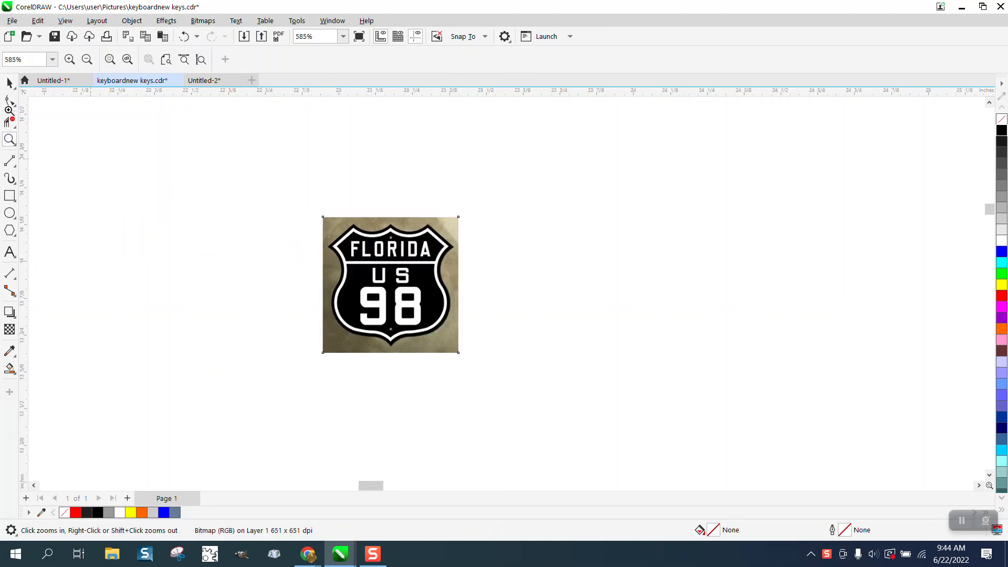
pyautogui.press('space')
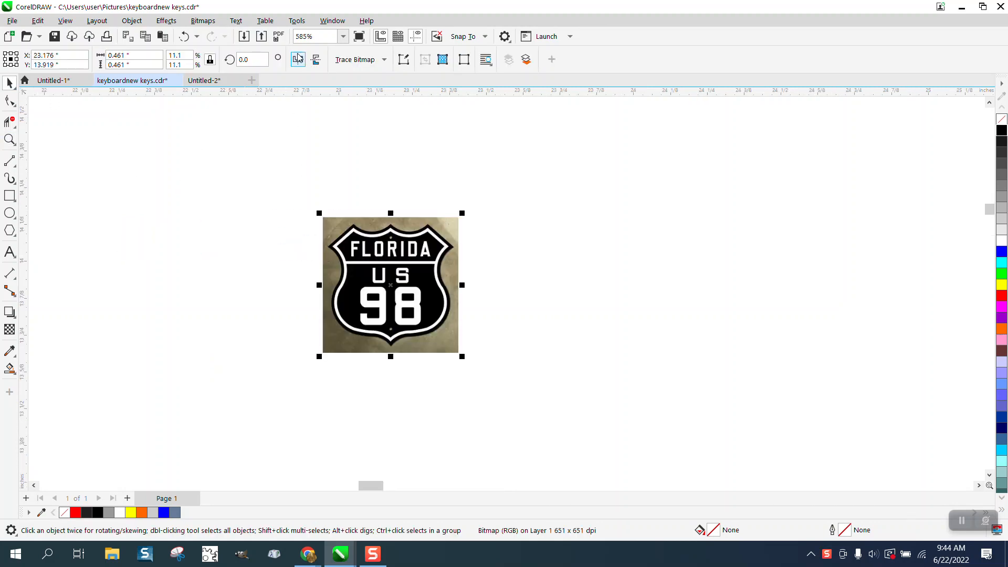
# - Set the document's nudge distance to 1.0 inch and reselect the US 98 bitmap
pyautogui.click(380, 197)
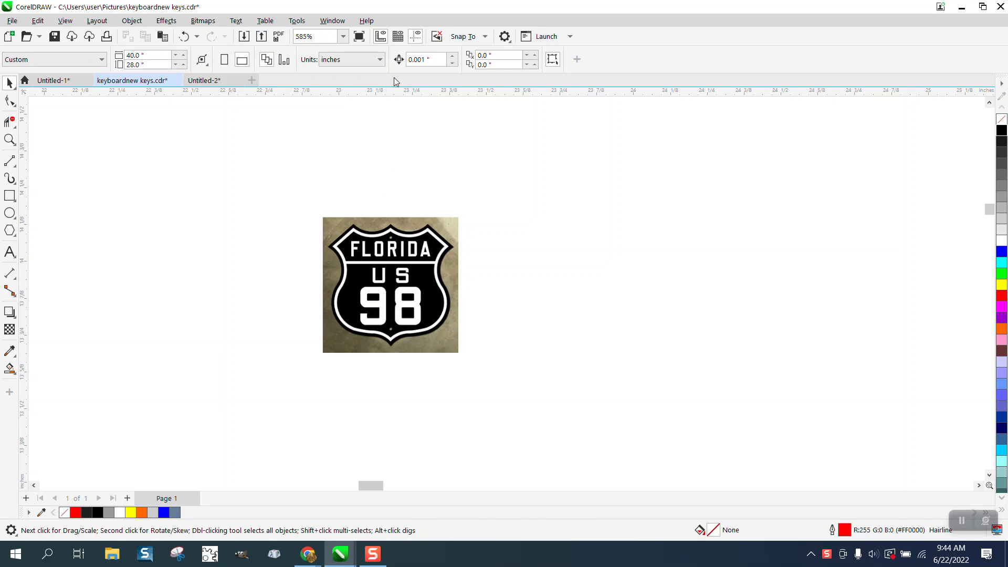
pyautogui.click(414, 240)
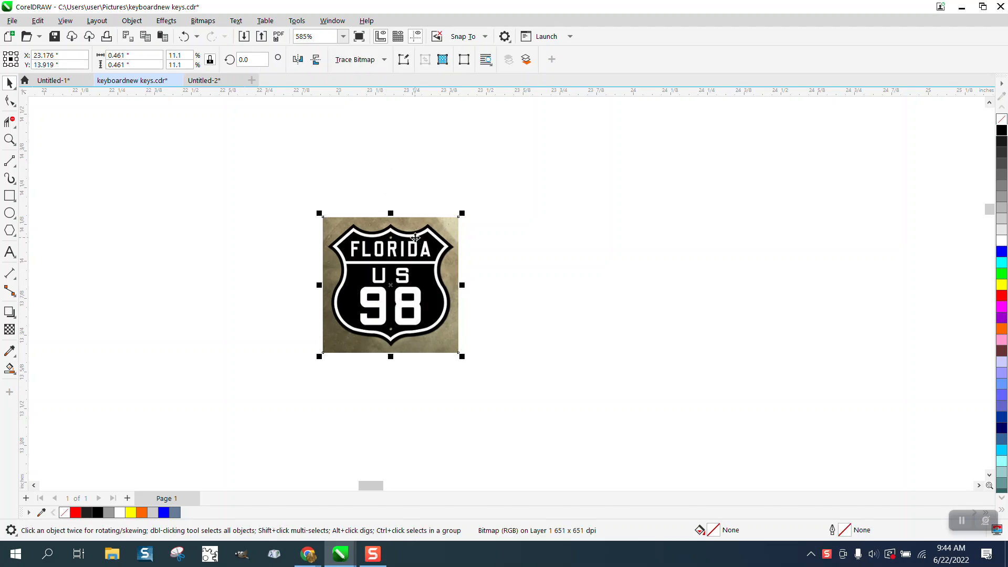
pyautogui.click(411, 181)
pyautogui.moveTo(426, 59); pyautogui.dragTo(399, 73)
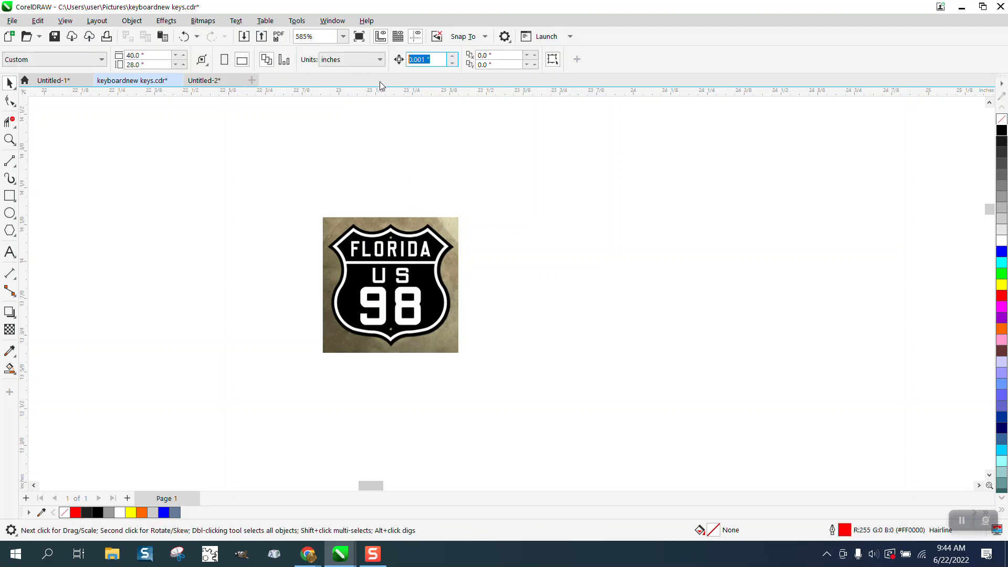
pyautogui.write('1')
pyautogui.click(428, 242)
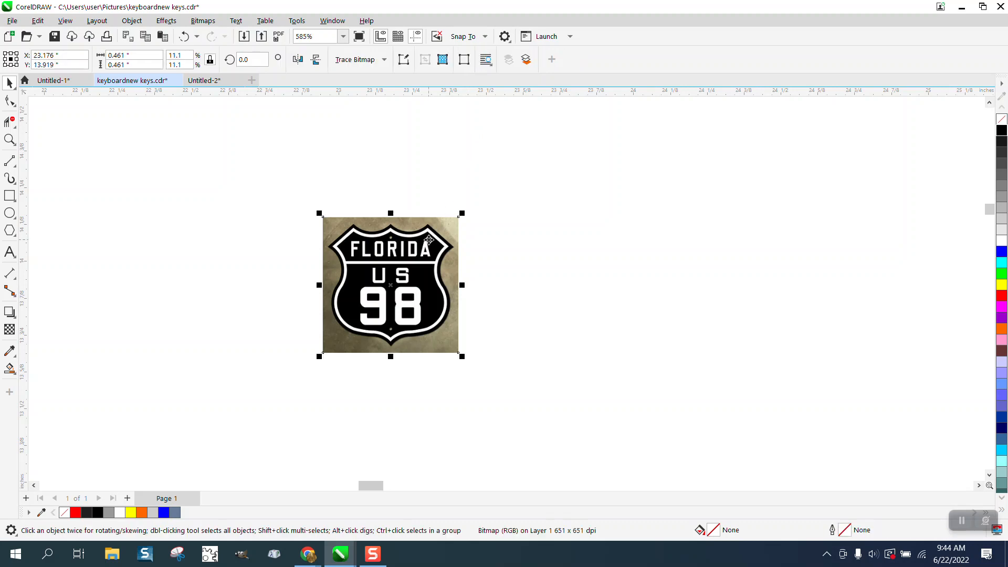
# - Trace the US 98 bitmap with an Outline Trace using the Clipart image type, keeping the PowerTRACE settings and the original image
pyautogui.click(384, 59)
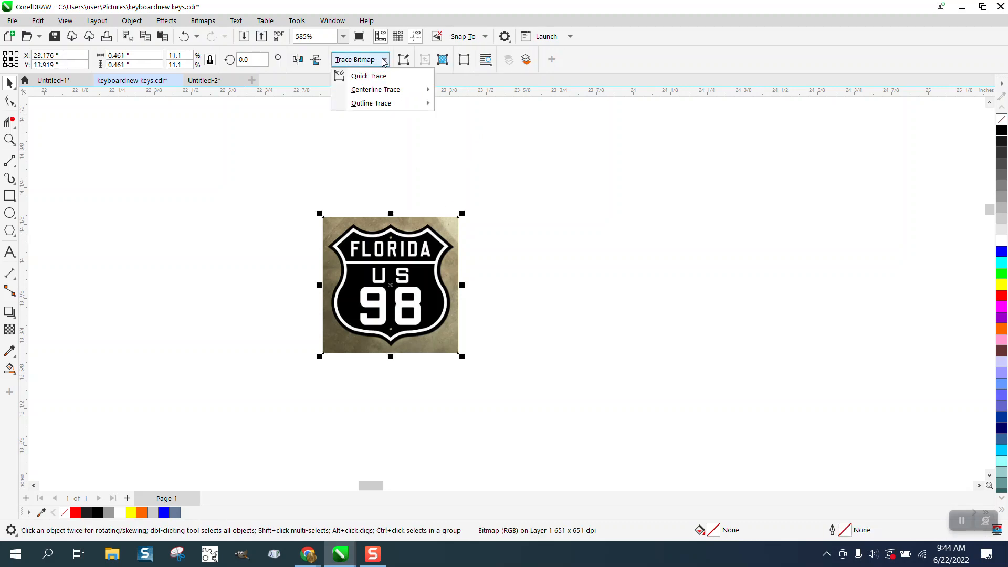
pyautogui.moveTo(382, 109)
pyautogui.click(461, 146)
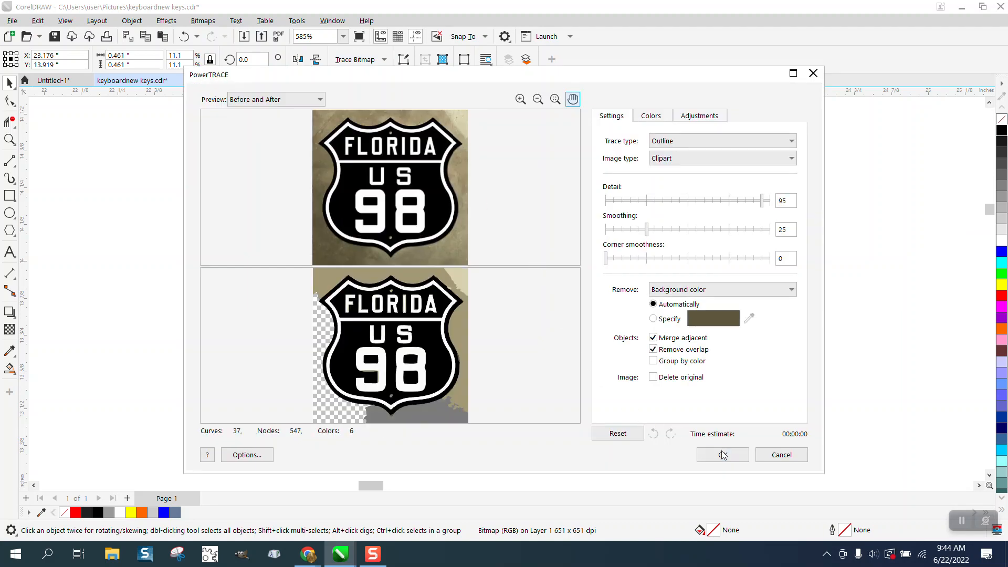
pyautogui.click(723, 454)
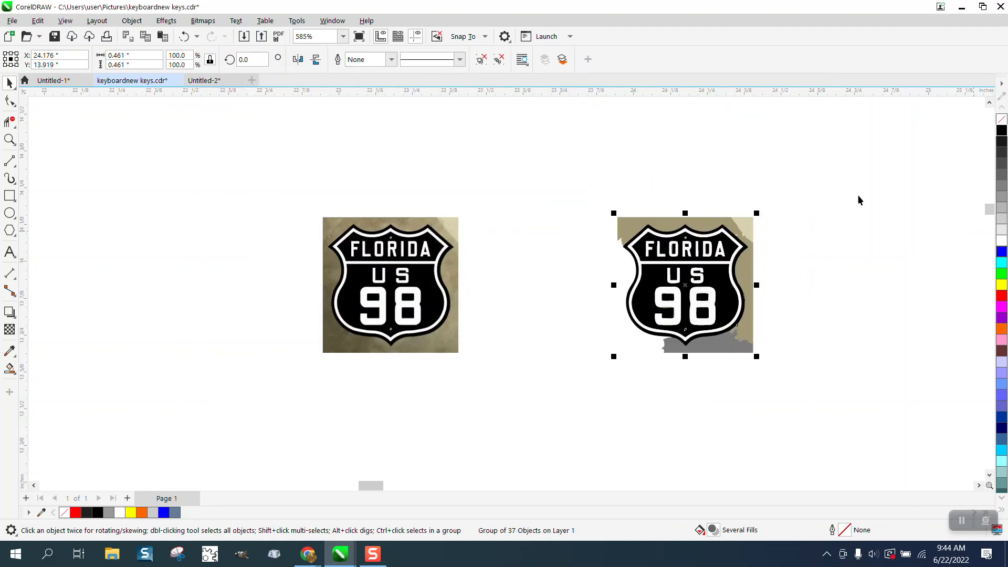
# - Ungroup the traced US 98 sign into individual objects and clear the selection
pyautogui.click(132, 20)
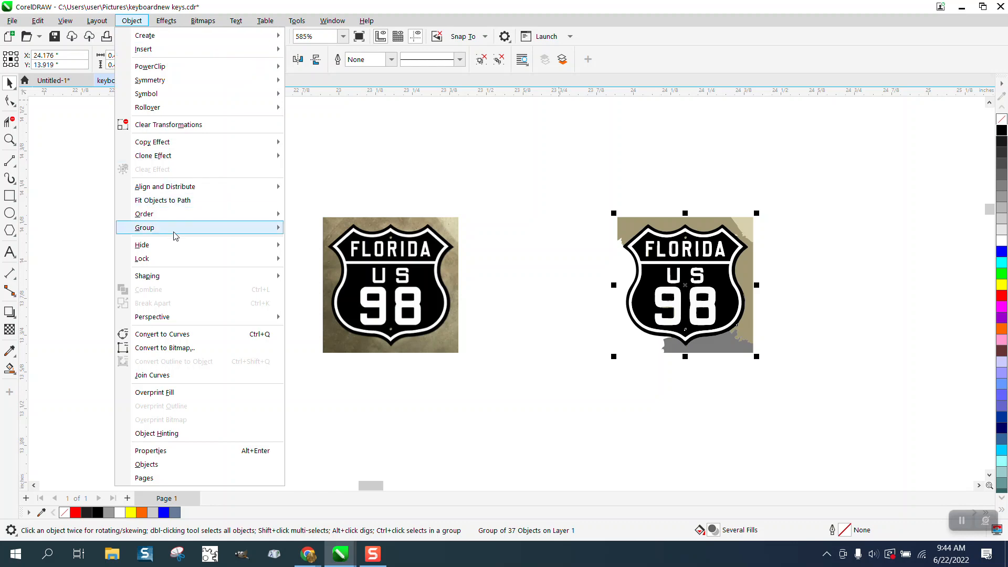
pyautogui.moveTo(175, 235)
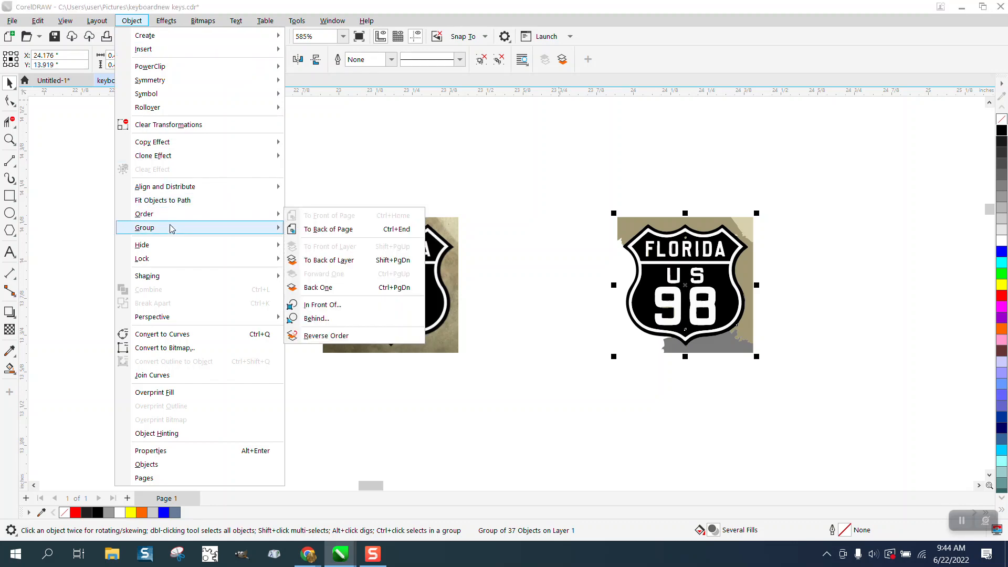
pyautogui.click(315, 244)
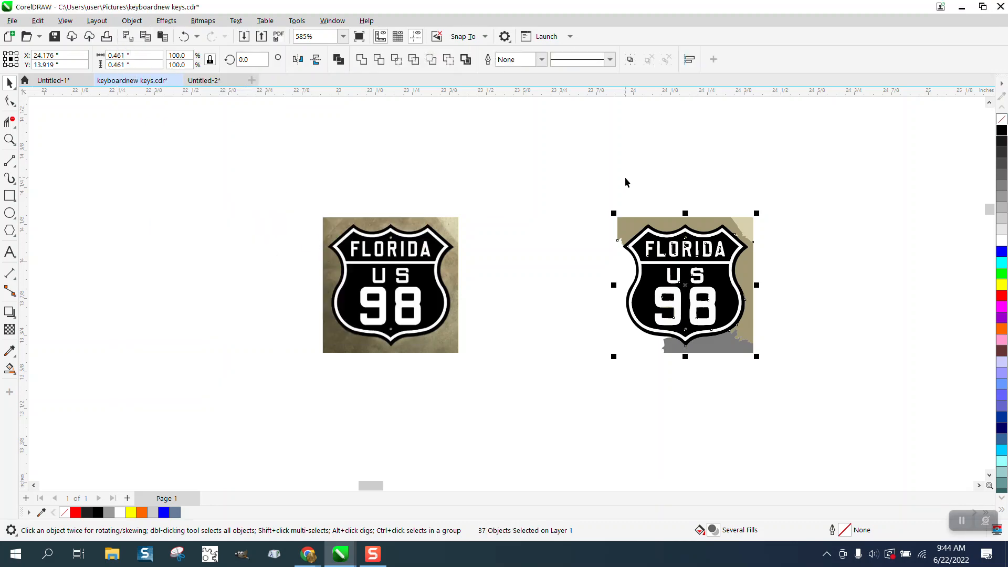
pyautogui.press('Escape')
# - Delete the tan, beige and gray background pieces around the traced shield
pyautogui.click(658, 225)
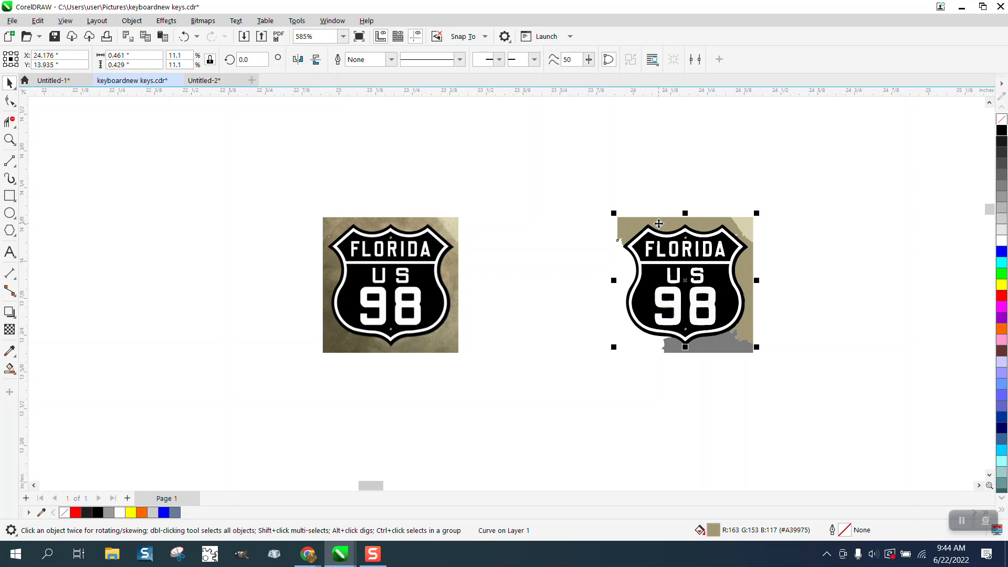
pyautogui.press('Delete')
pyautogui.click(752, 228)
pyautogui.press('Delete')
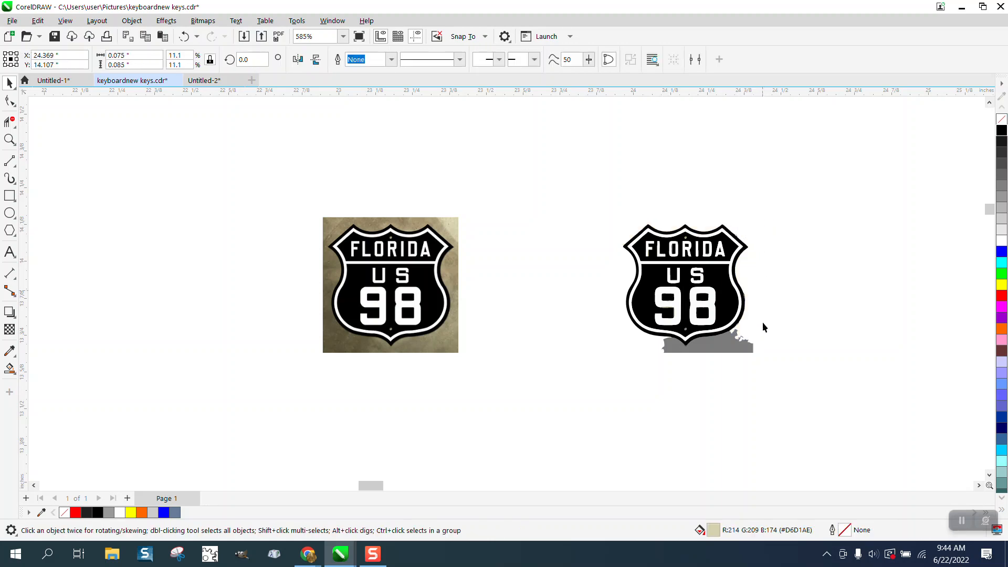
pyautogui.click(736, 347)
pyautogui.press('Delete')
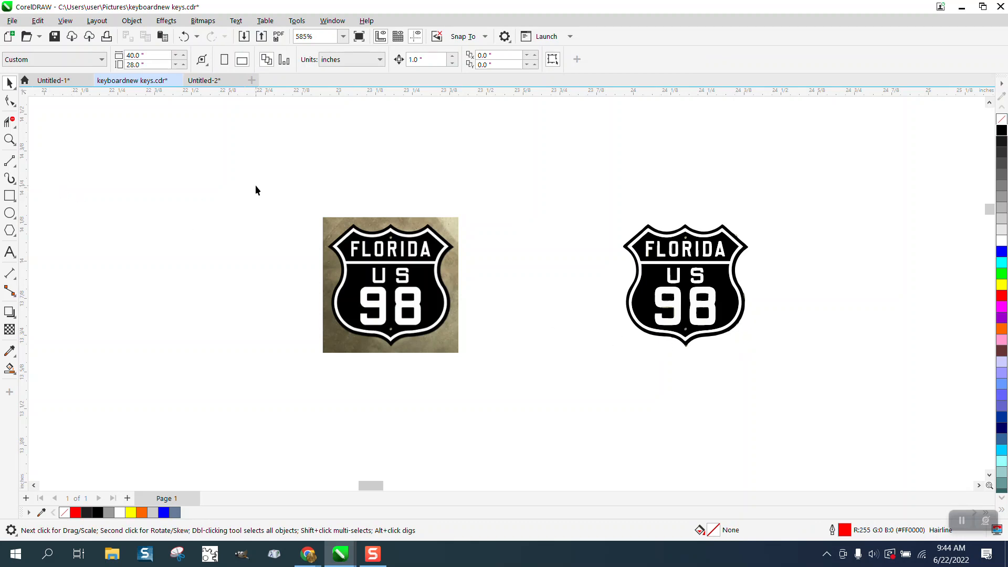
# - Delete the stray leftover specks on the traced shield's upper-right edge, right edge and bottom tip
pyautogui.click(9, 140)
pyautogui.moveTo(626, 227); pyautogui.dragTo(764, 287)
pyautogui.scroll(-1, 561, 239)
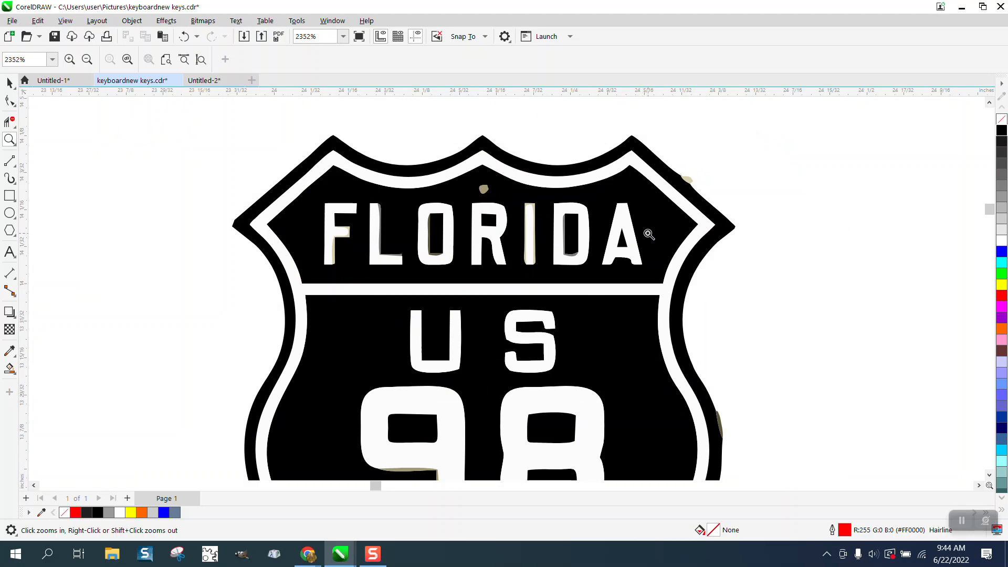
pyautogui.click(9, 83)
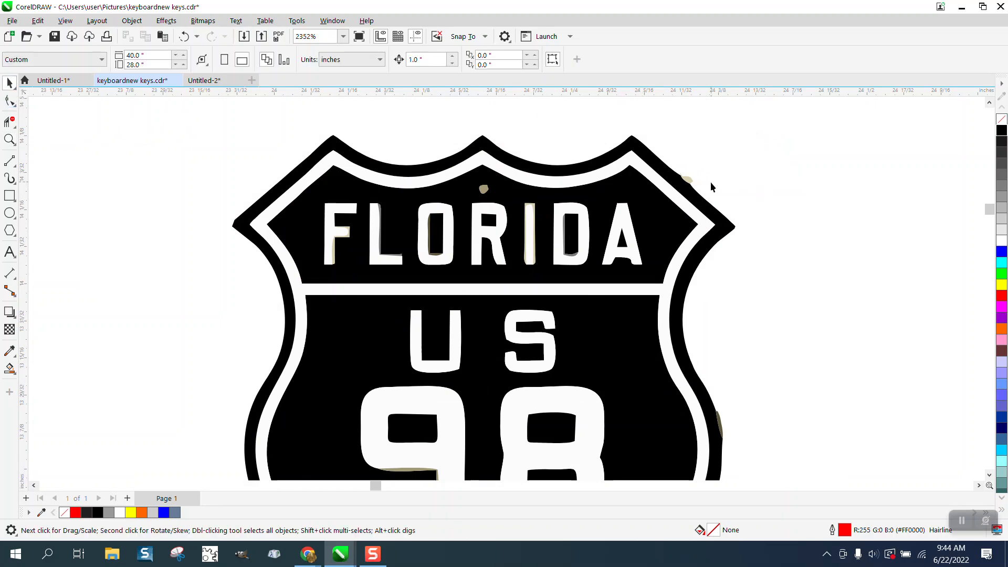
pyautogui.click(688, 181)
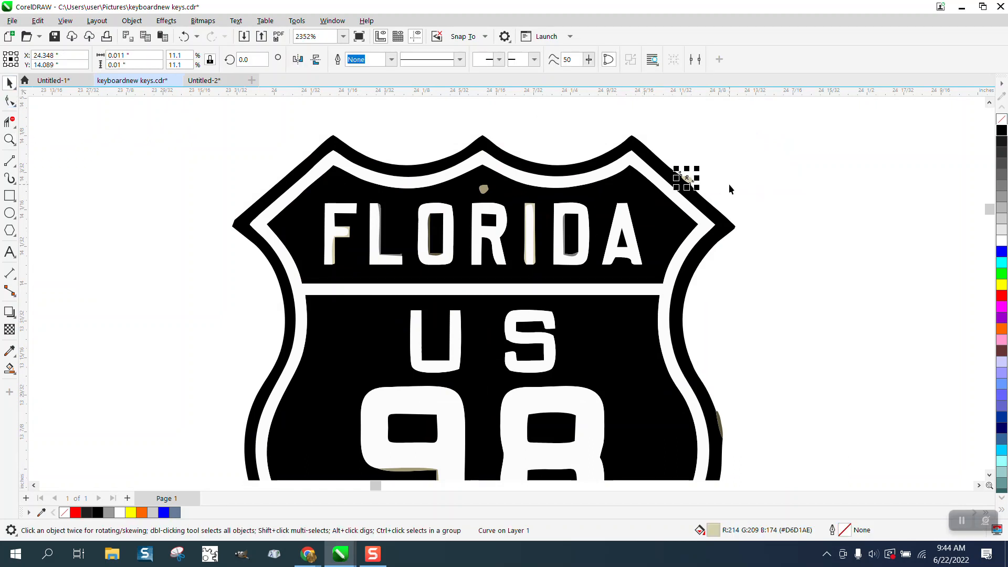
pyautogui.press('Delete')
pyautogui.scroll(-1, 742, 202)
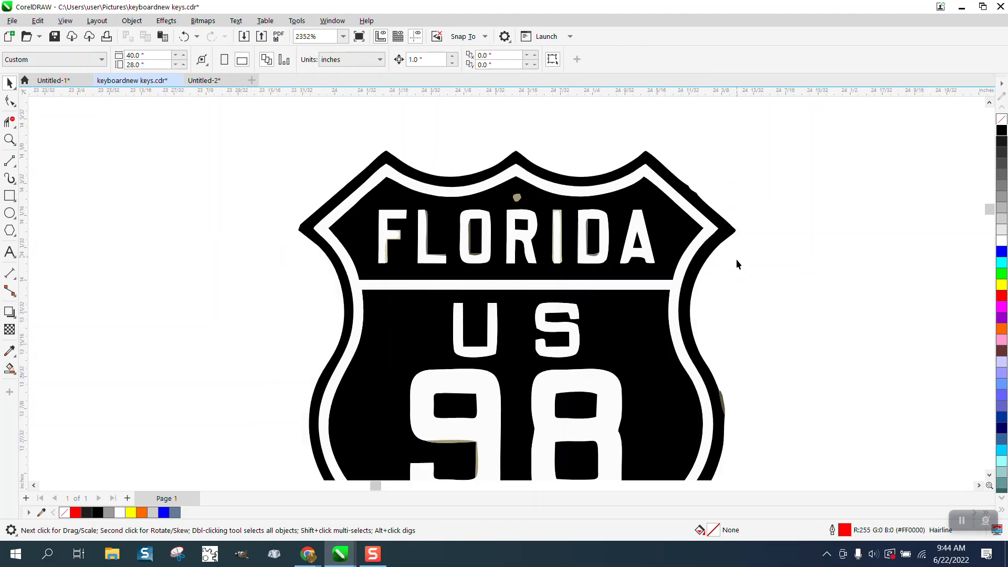
pyautogui.click(725, 403)
pyautogui.press('Delete')
pyautogui.scroll(-3, 708, 272)
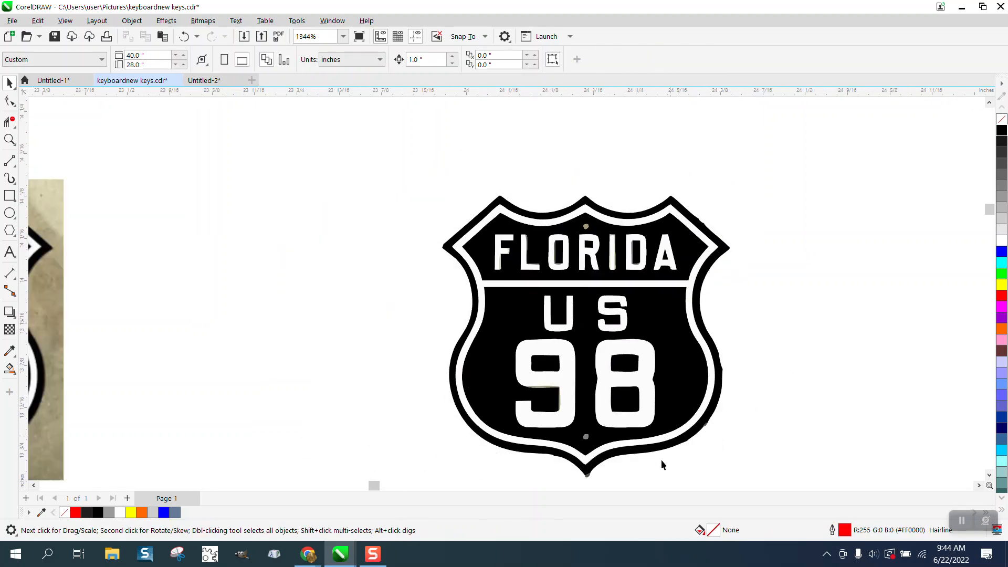
pyautogui.click(588, 475)
pyautogui.press('Delete')
# - Move the traced shield's black outer border 1 inch to the right, clear of the rest of the sign
pyautogui.click(555, 456)
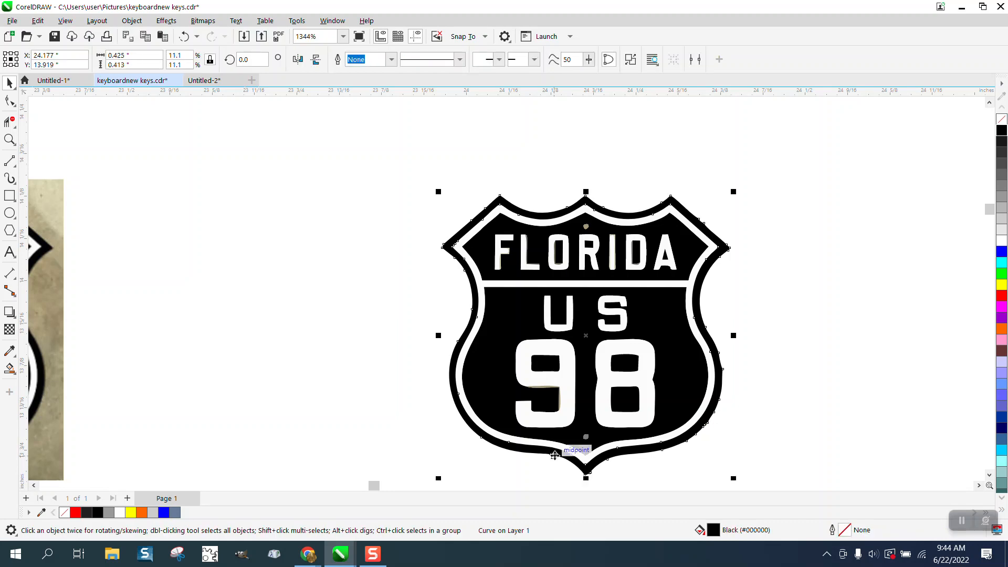
pyautogui.scroll(-3, 389, 289)
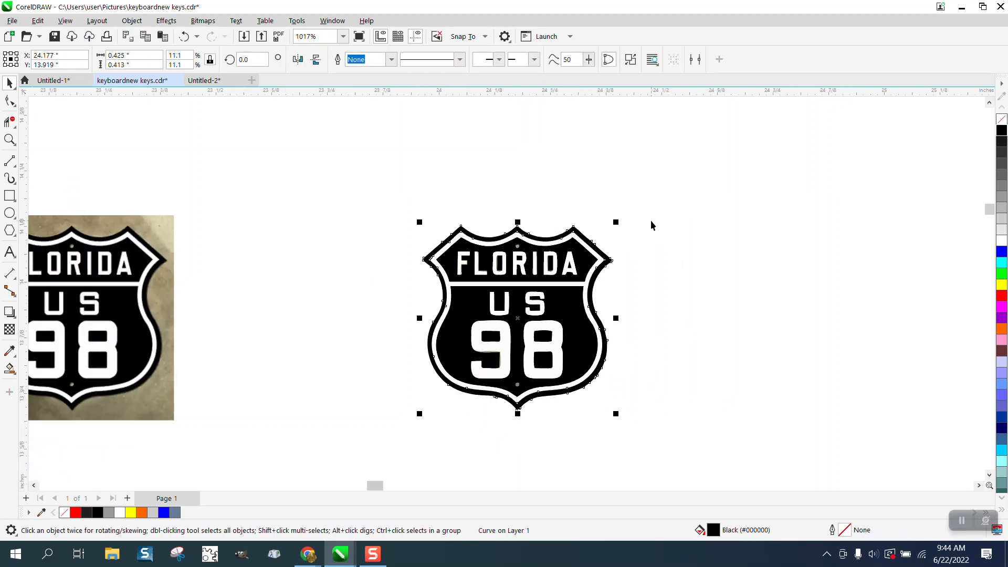
pyautogui.click(612, 252)
pyautogui.click(608, 257)
pyautogui.press('Right')
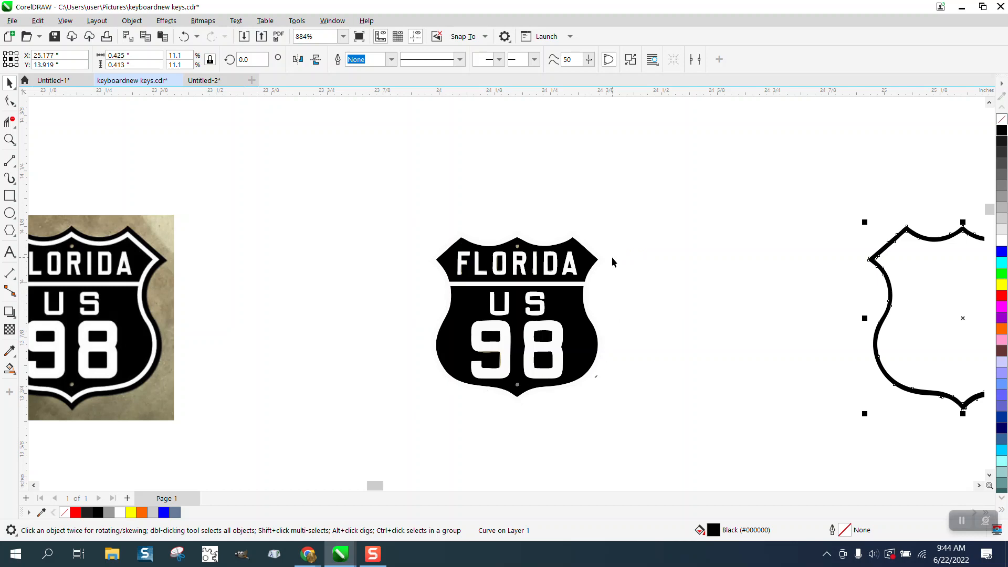
pyautogui.scroll(-2, 611, 257)
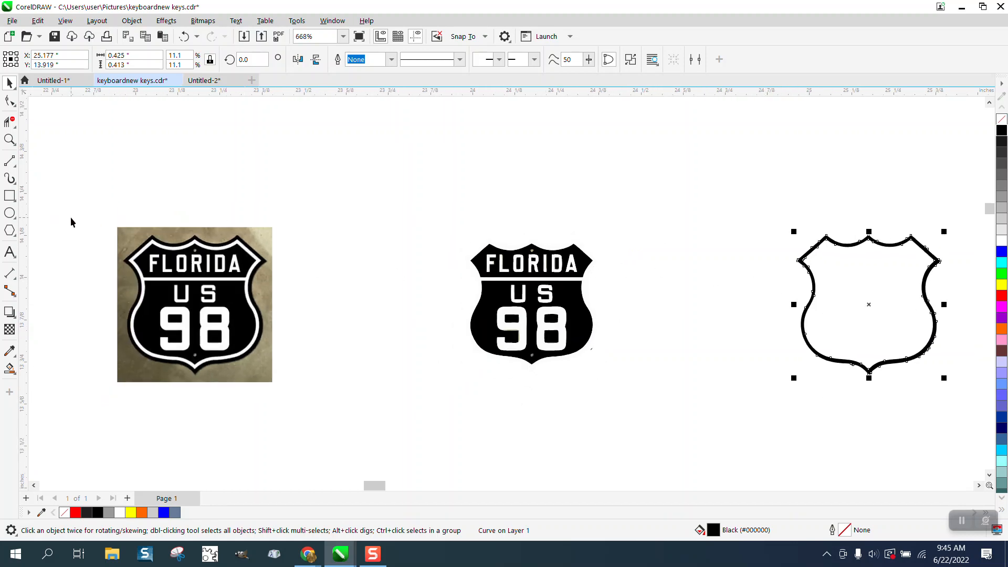
# - Draw a rectangle about 0.656 by 0.543 inch around the separated shield border
pyautogui.click(9, 196)
pyautogui.scroll(-1, 728, 270)
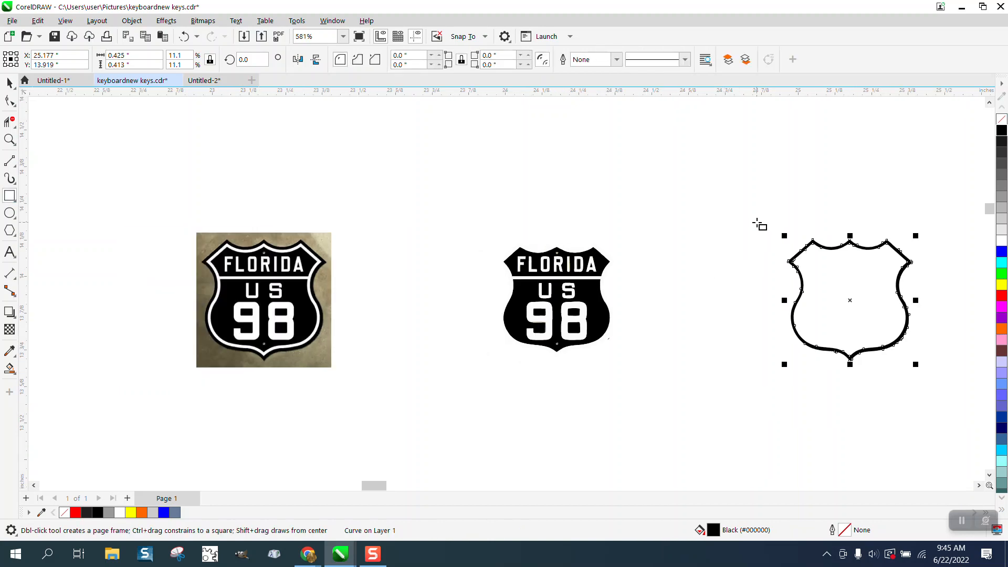
pyautogui.moveTo(756, 223); pyautogui.dragTo(948, 382)
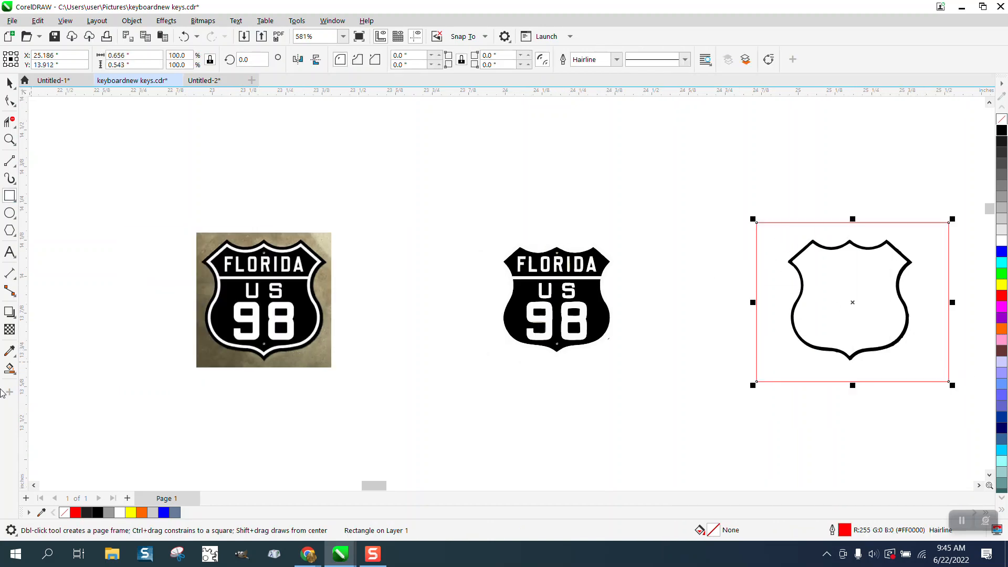
# - Use Smart Fill to fill the area between the rectangle and the separated shield border
pyautogui.click(16, 373)
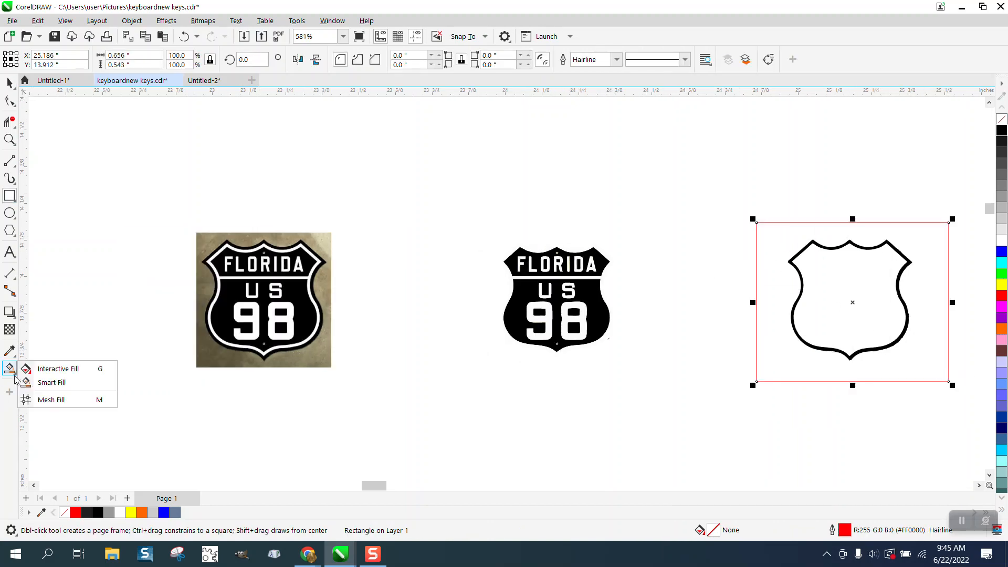
pyautogui.click(40, 382)
pyautogui.click(771, 356)
pyautogui.scroll(-2, 736, 359)
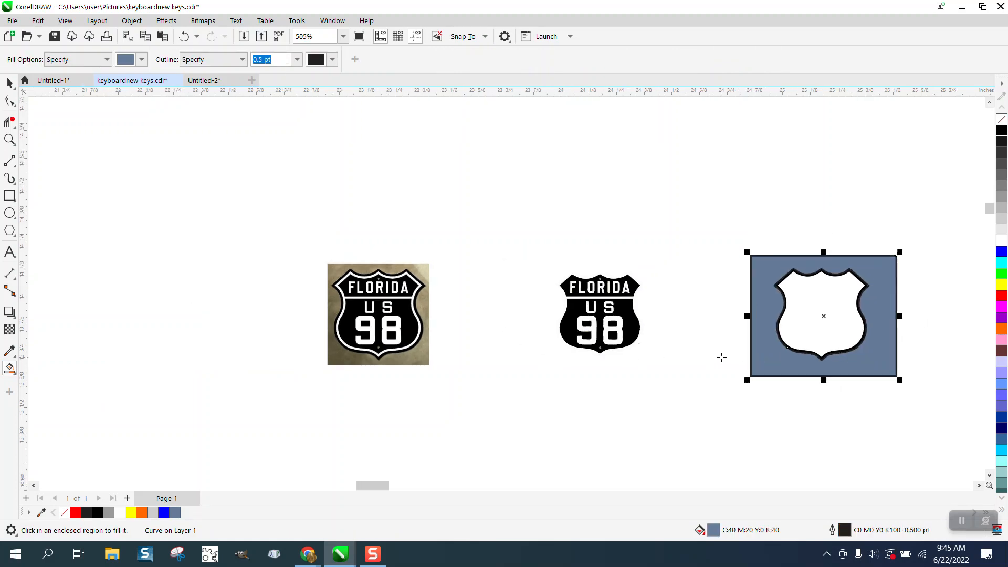
# - Move the smart-filled piece above the original sign image and remove its fill, keeping only the outlines
pyautogui.click(10, 83)
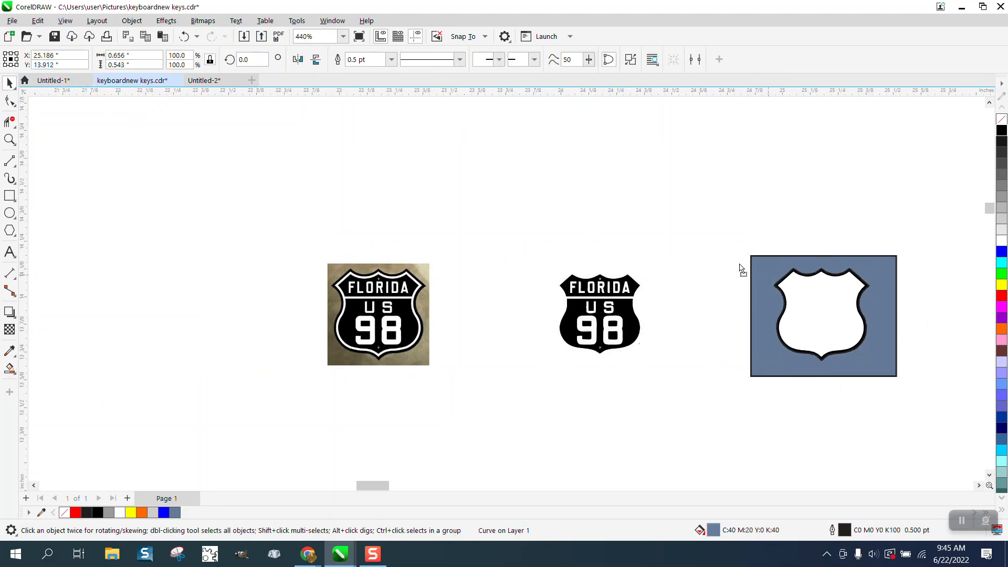
pyautogui.moveTo(769, 281); pyautogui.dragTo(332, 153)
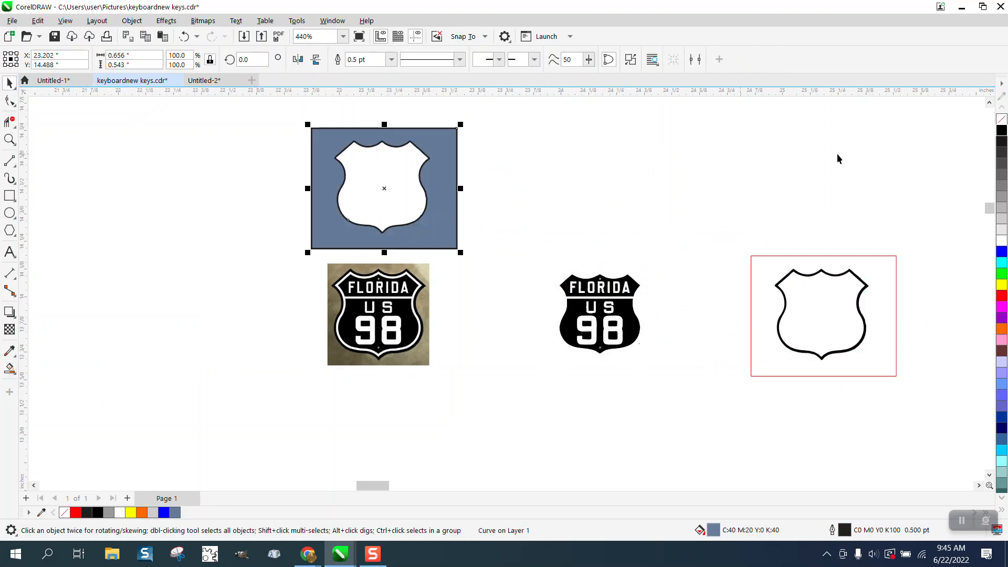
pyautogui.click(1001, 120)
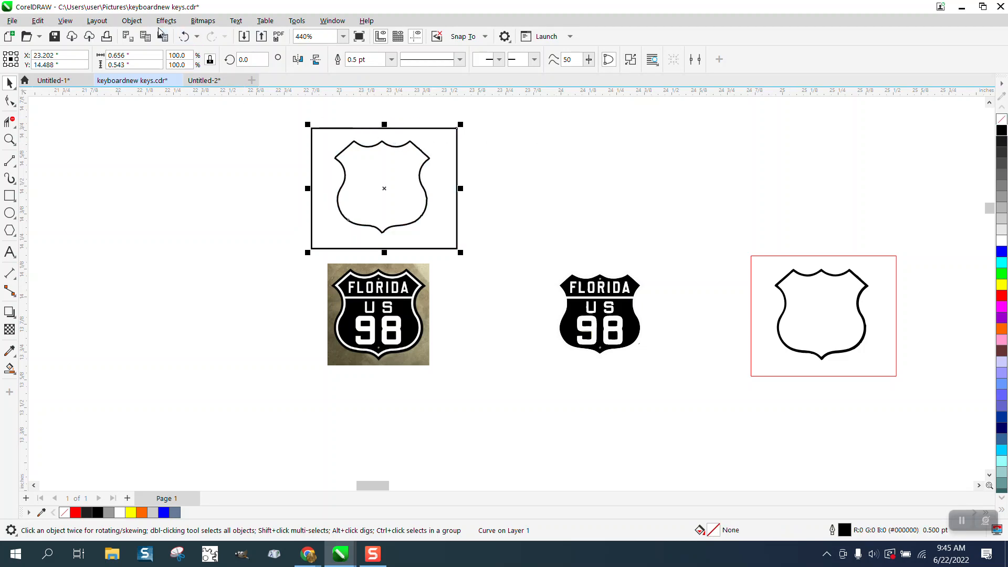
# - Smart-fill the inside of the framed shield outline, move the resulting shape 1 inch right, and remove its fill
pyautogui.click(10, 368)
pyautogui.click(364, 191)
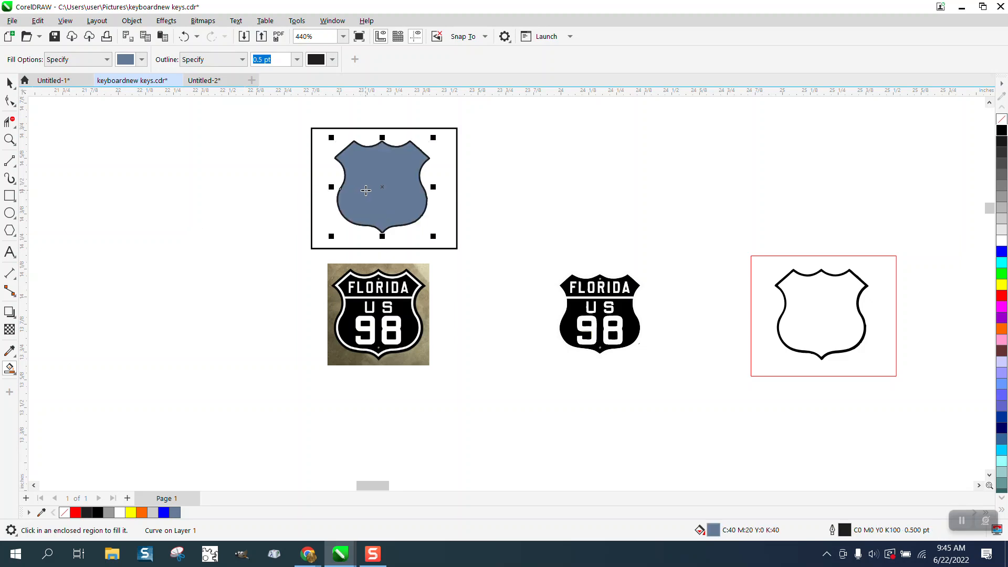
pyautogui.press('Right')
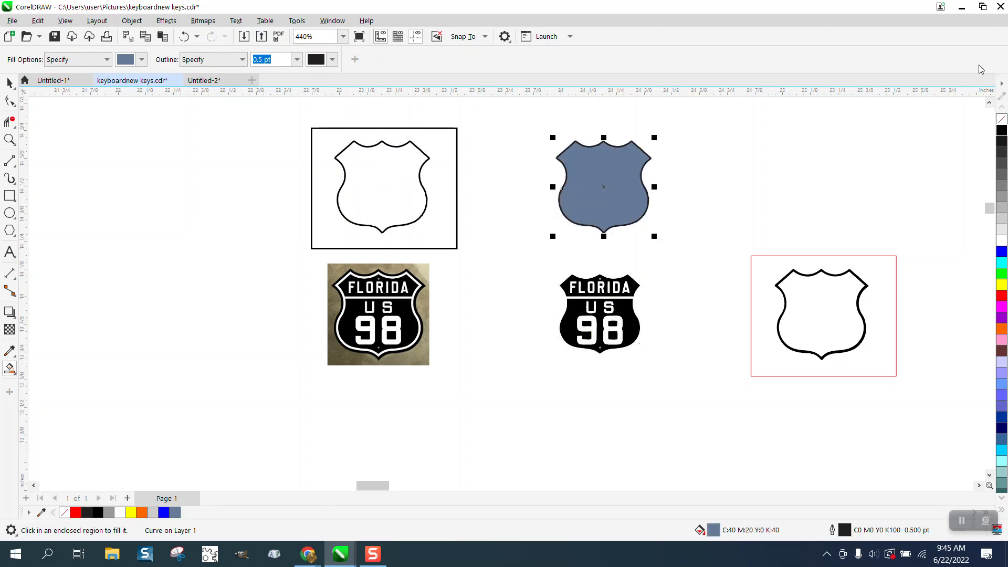
pyautogui.click(1002, 119)
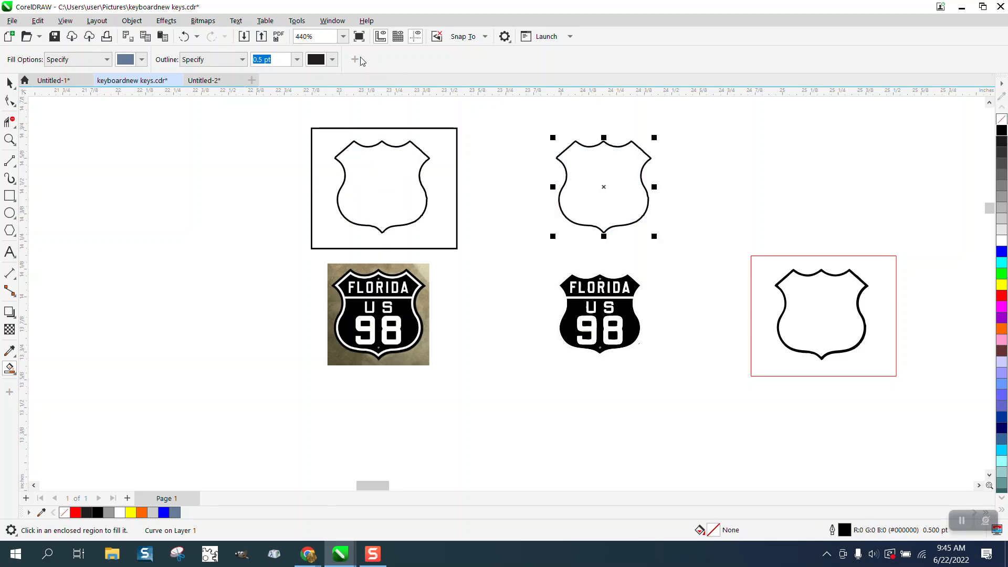
# - Set the Smart Fill outline width to Hairline and centre the new shield outline on the page
pyautogui.click(297, 60)
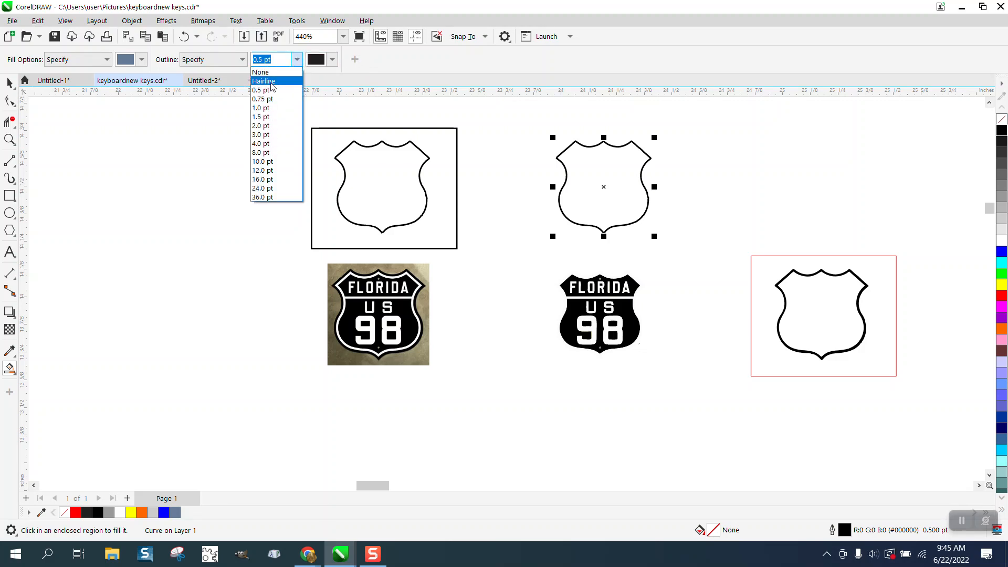
pyautogui.click(272, 85)
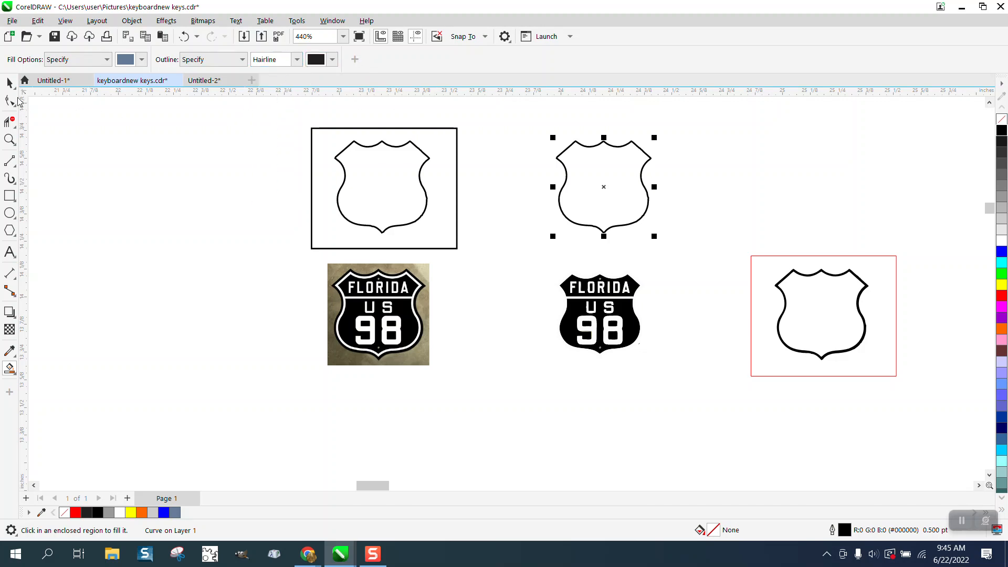
pyautogui.click(10, 83)
pyautogui.scroll(-3, 561, 177)
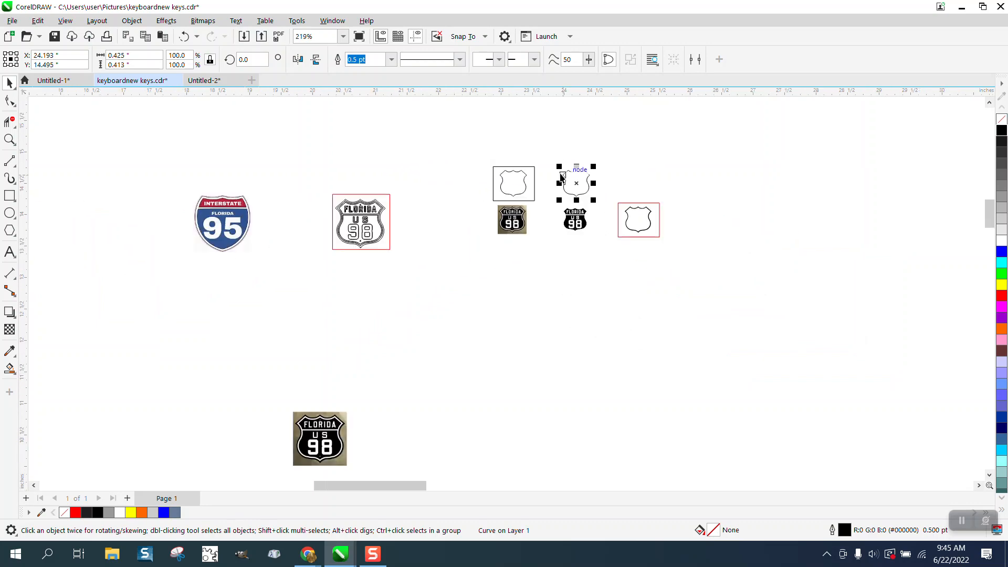
pyautogui.scroll(-10, 562, 177)
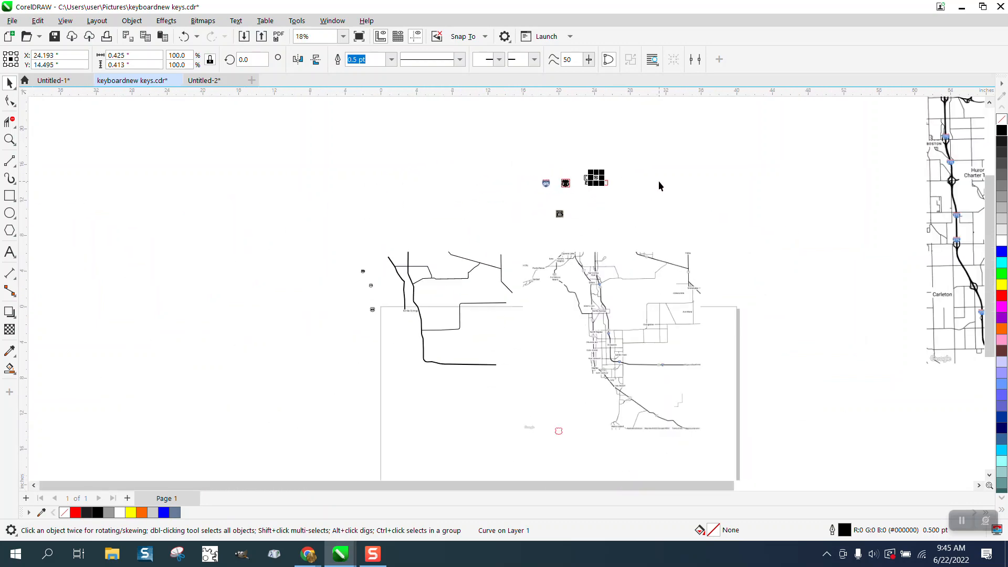
pyautogui.press('p')
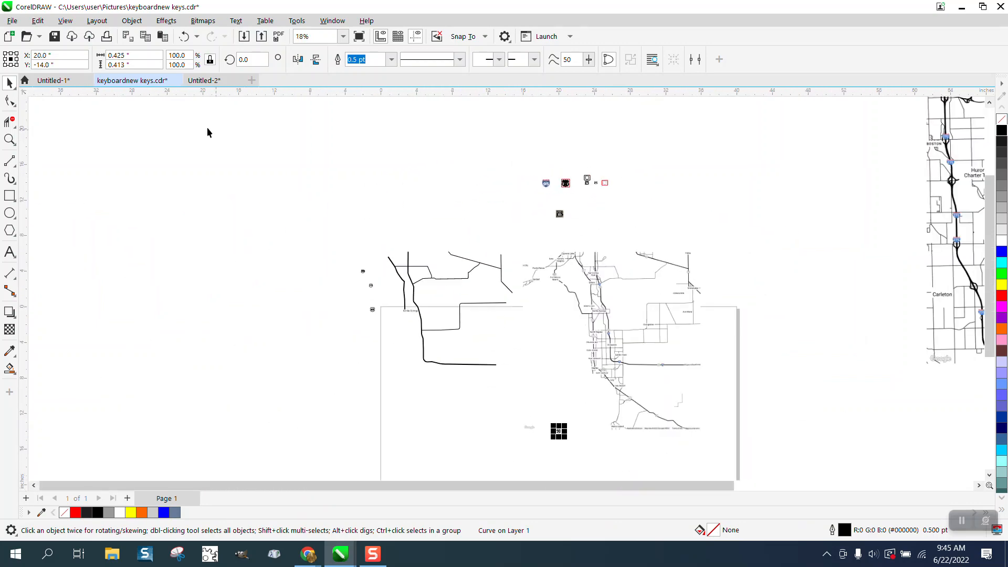
# - Move the two red half-shield curves well to the right, away from the centred black shield outline
pyautogui.click(10, 138)
pyautogui.moveTo(558, 430); pyautogui.dragTo(593, 440)
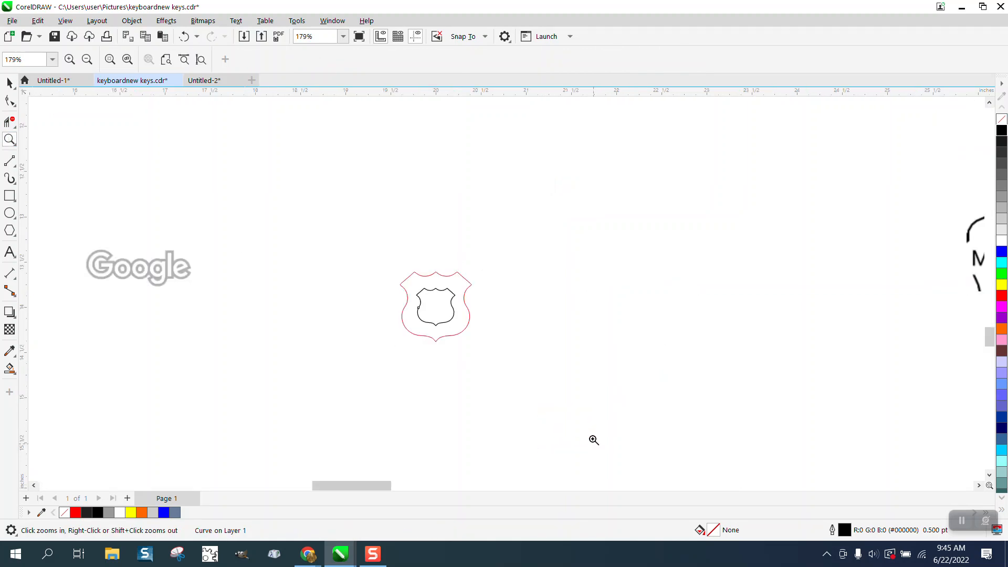
pyautogui.click(9, 82)
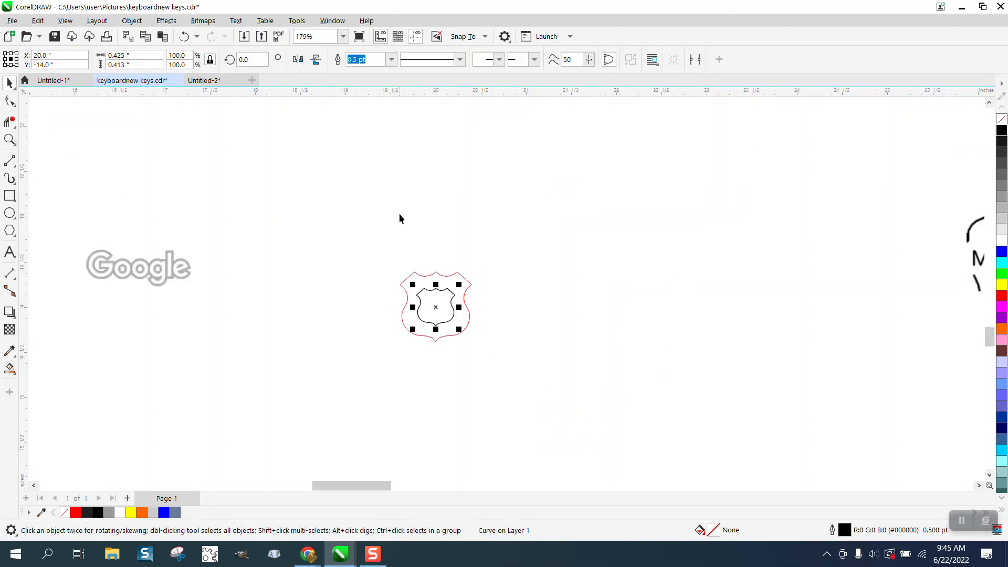
pyautogui.moveTo(462, 280); pyautogui.dragTo(828, 266)
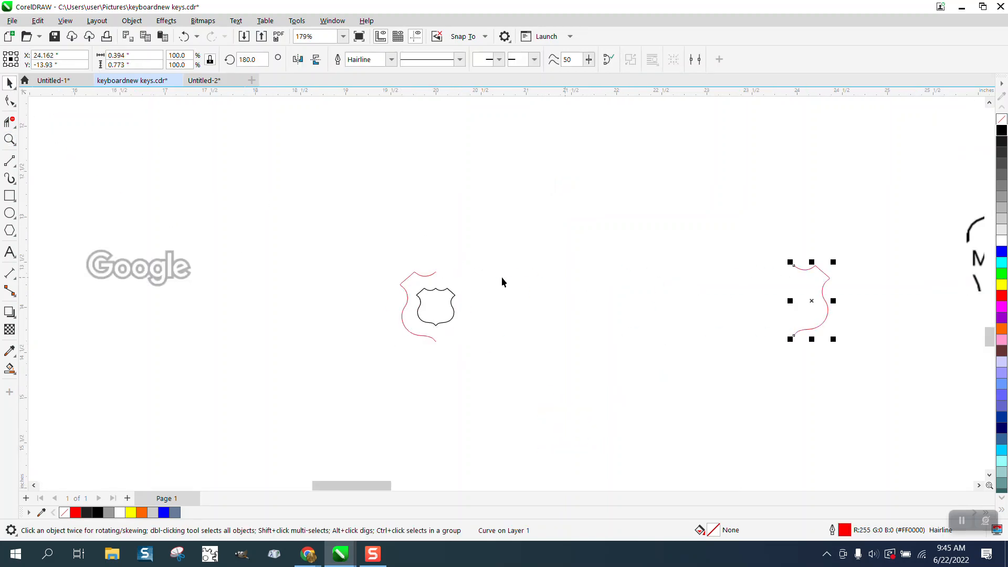
pyautogui.moveTo(436, 280); pyautogui.dragTo(836, 288)
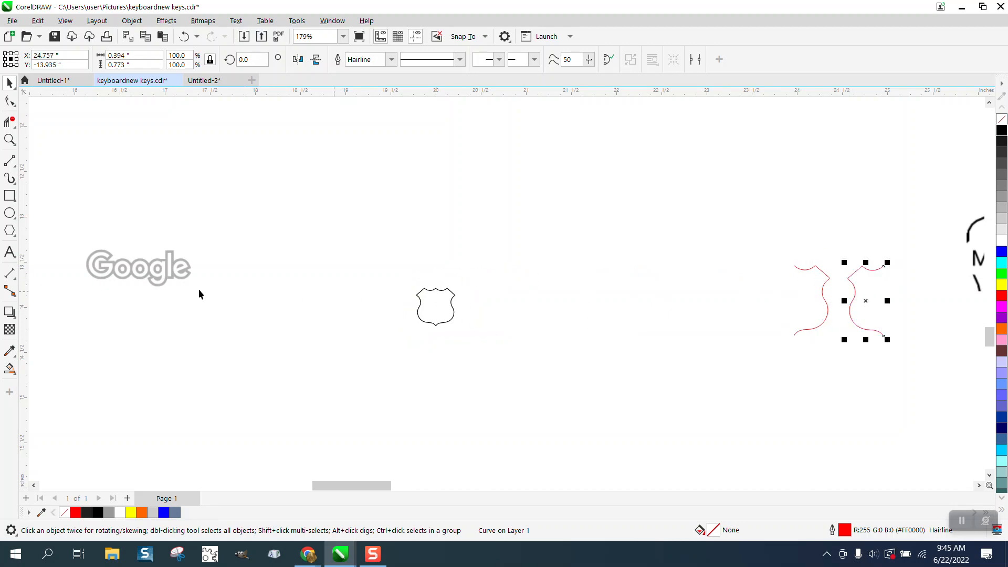
# - Set the centred black shield's outline width to Hairline
pyautogui.click(10, 140)
pyautogui.moveTo(390, 270); pyautogui.dragTo(542, 344)
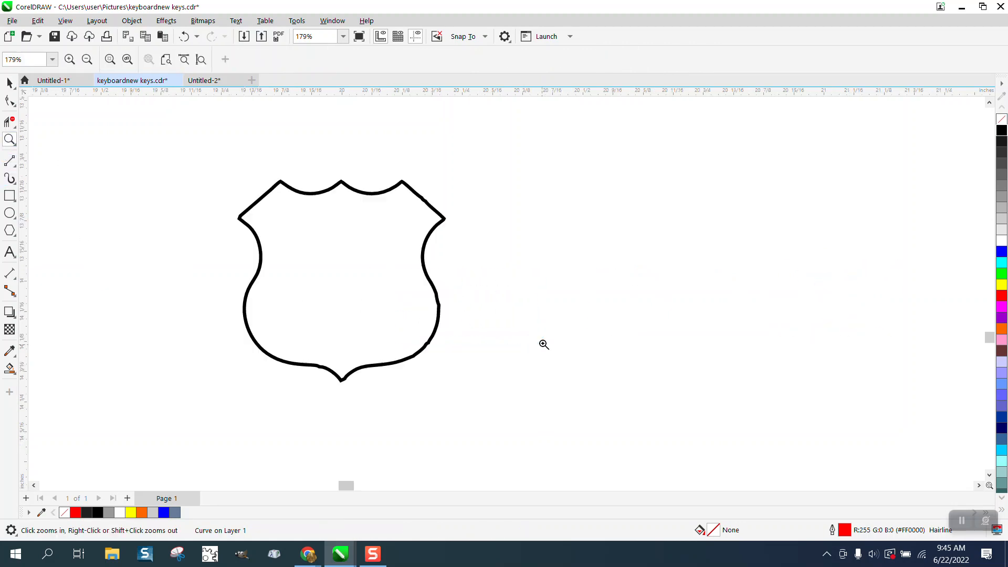
pyautogui.click(9, 83)
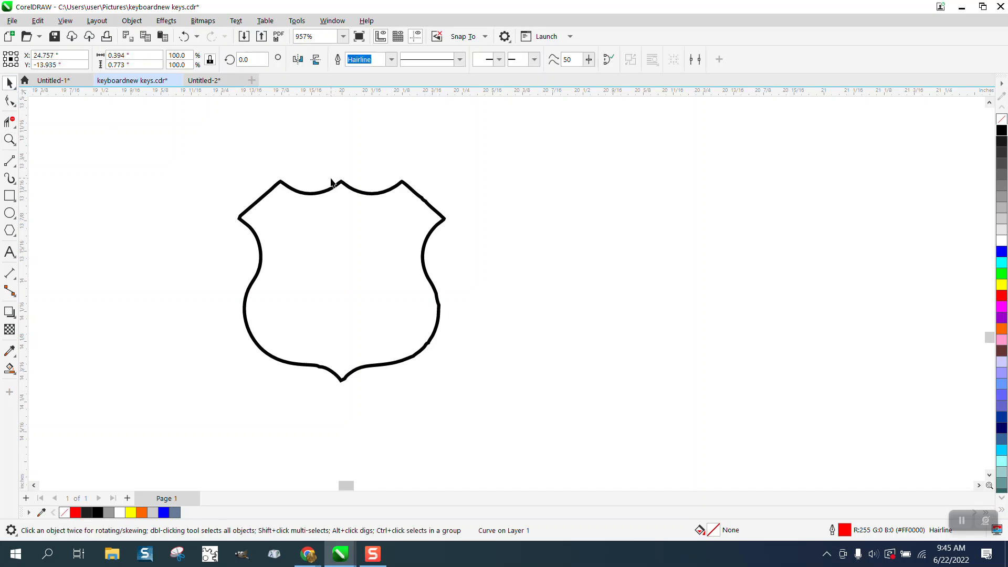
pyautogui.click(357, 188)
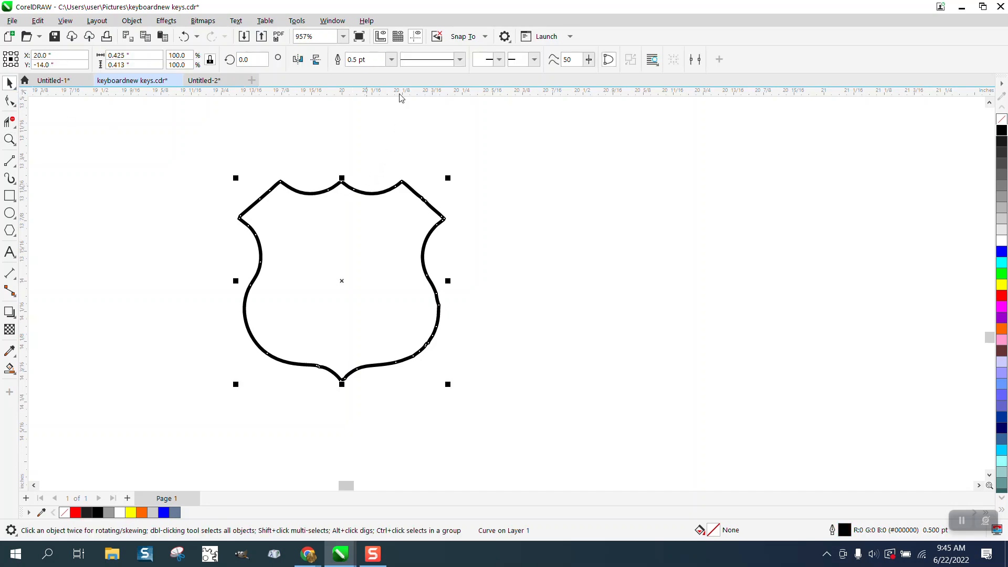
pyautogui.click(391, 60)
pyautogui.click(369, 83)
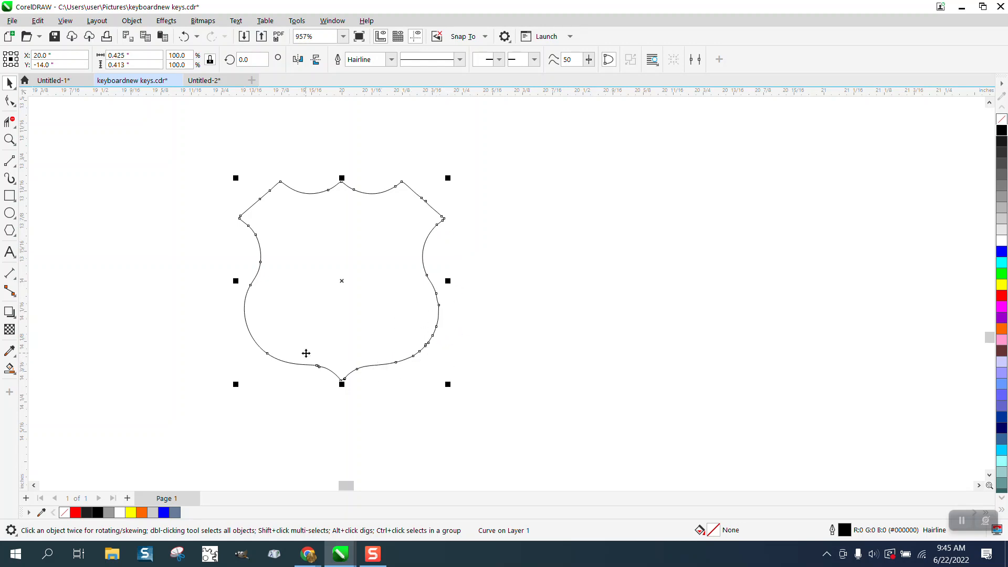
# - Draw a vertical line about 0.557 inch long and centre it on the page through the shield's middle
pyautogui.click(10, 161)
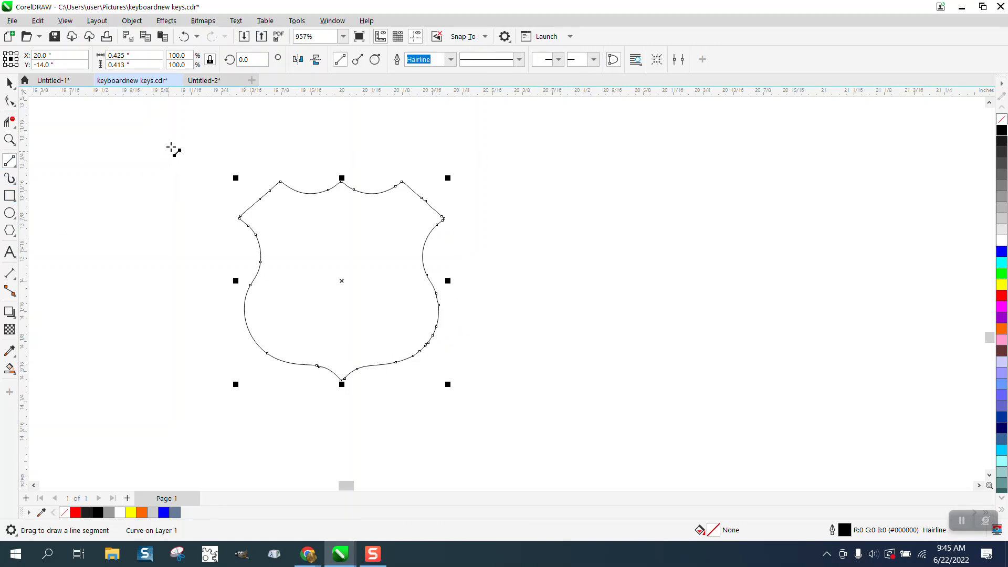
pyautogui.moveTo(188, 123)
pyautogui.mouseDown()
pyautogui.moveTo(171, 213)
pyautogui.moveTo(178, 396)
pyautogui.mouseUp()
pyautogui.press('p')
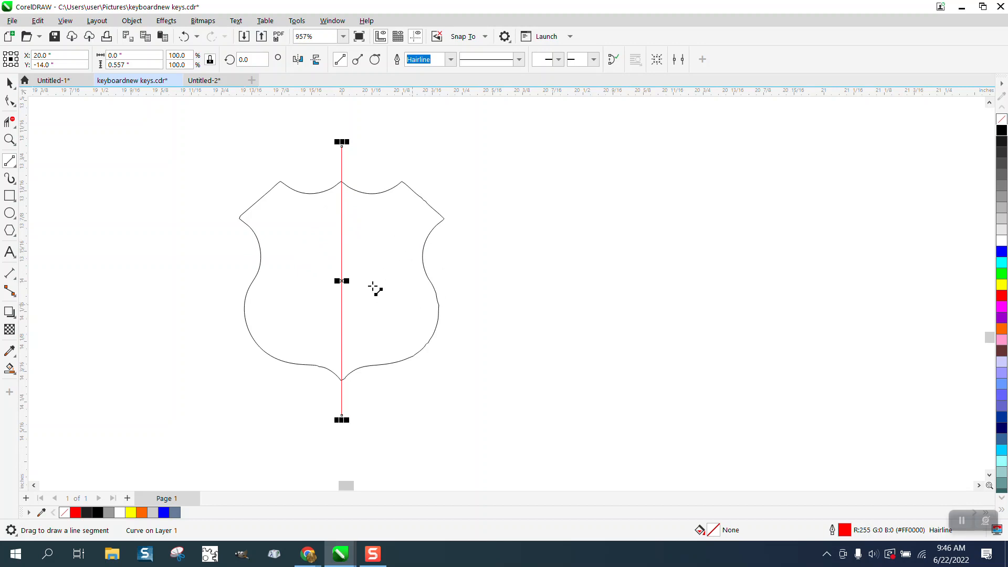
# - Remove the shield's right half with Virtual Segment Delete, and delete the vertical centre line
pyautogui.click(15, 132)
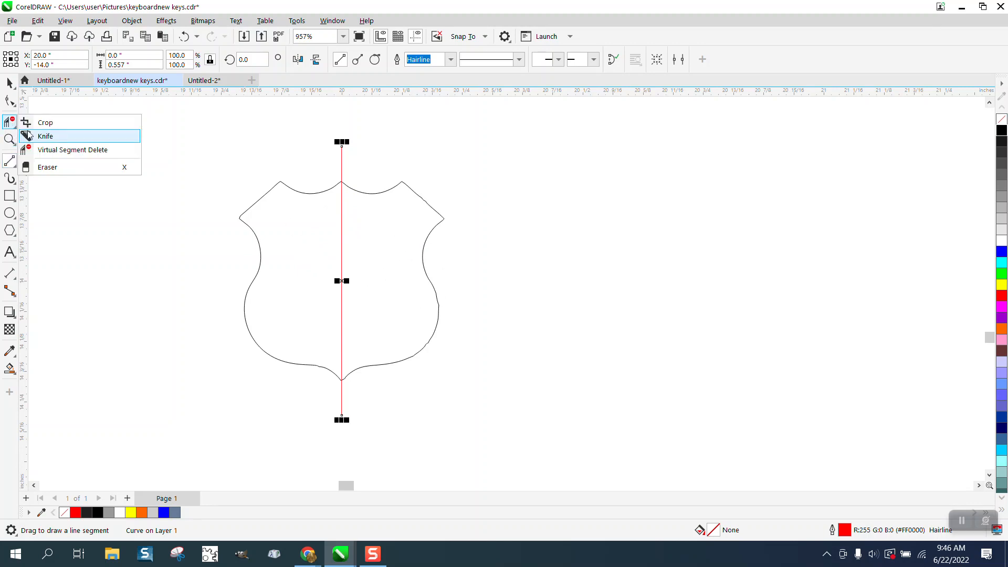
pyautogui.click(59, 152)
pyautogui.moveTo(369, 245); pyautogui.dragTo(512, 404)
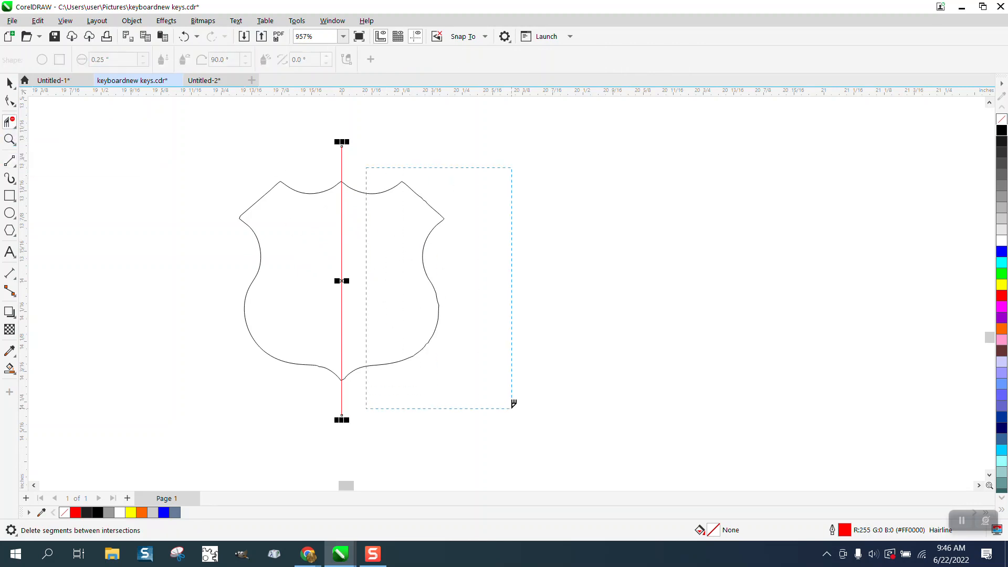
pyautogui.click(9, 83)
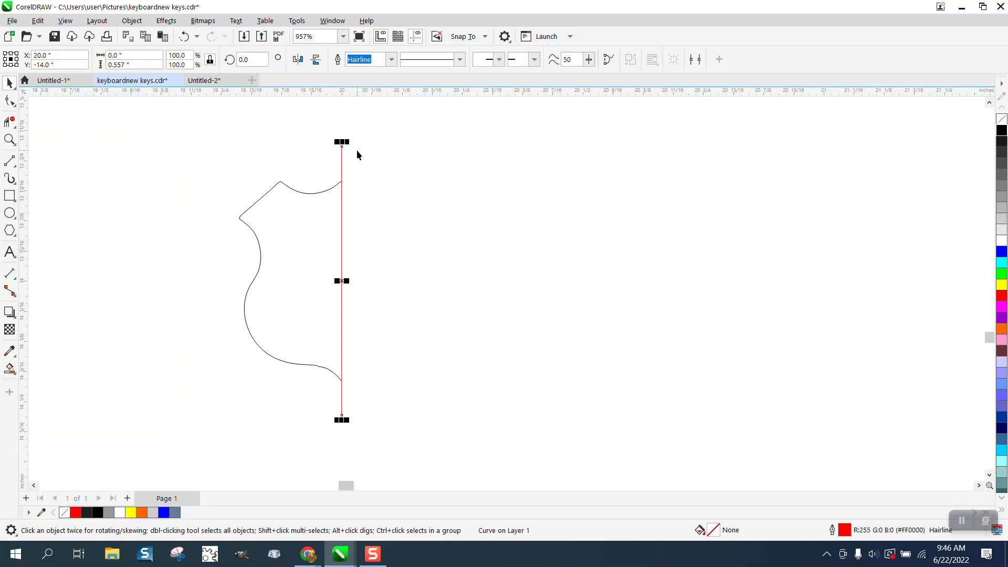
pyautogui.press('Delete')
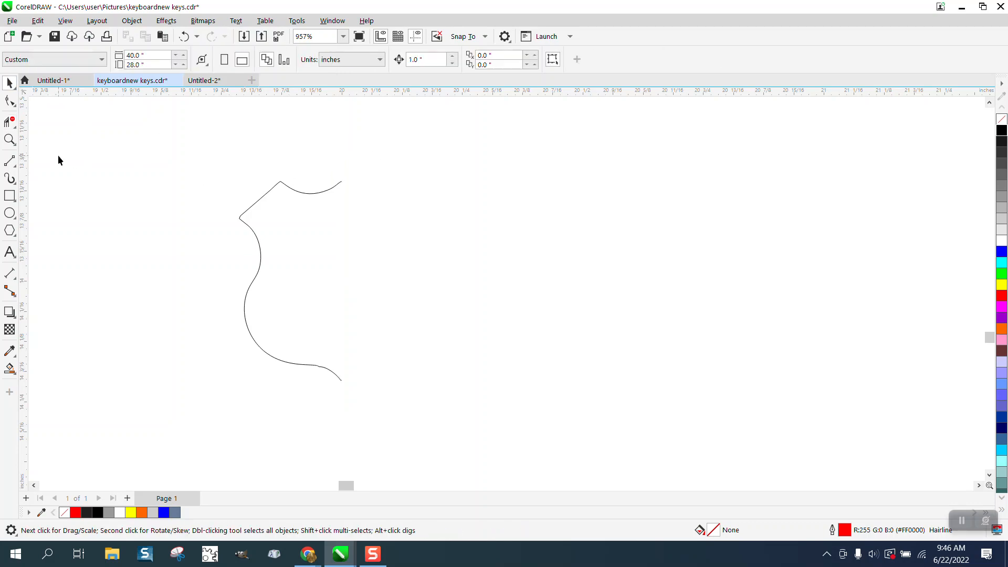
# - Delete the surplus node near the half shield's upper-left corner and the two extra nodes along its diagonal edge
pyautogui.click(10, 139)
pyautogui.moveTo(218, 162); pyautogui.dragTo(364, 227)
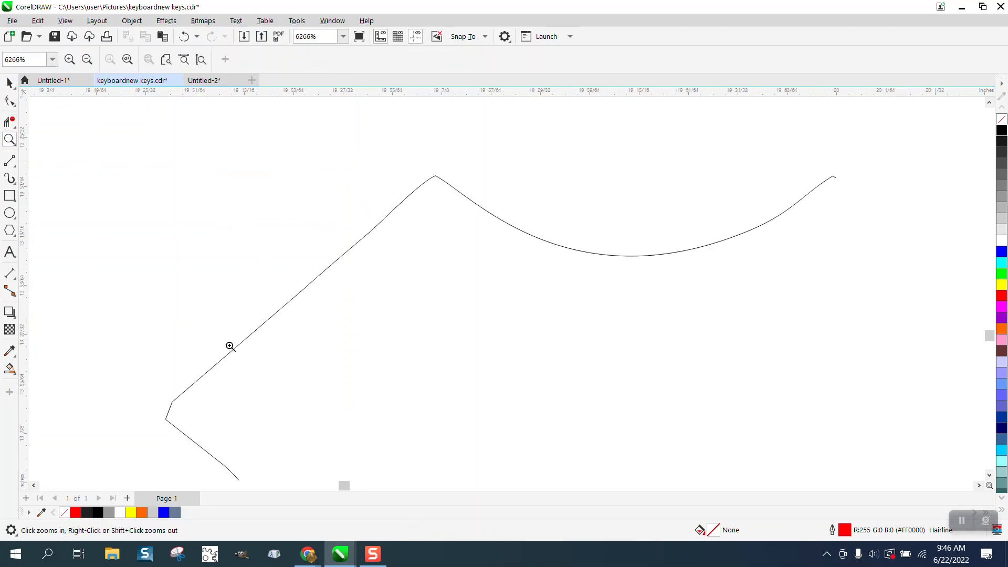
pyautogui.click(173, 403)
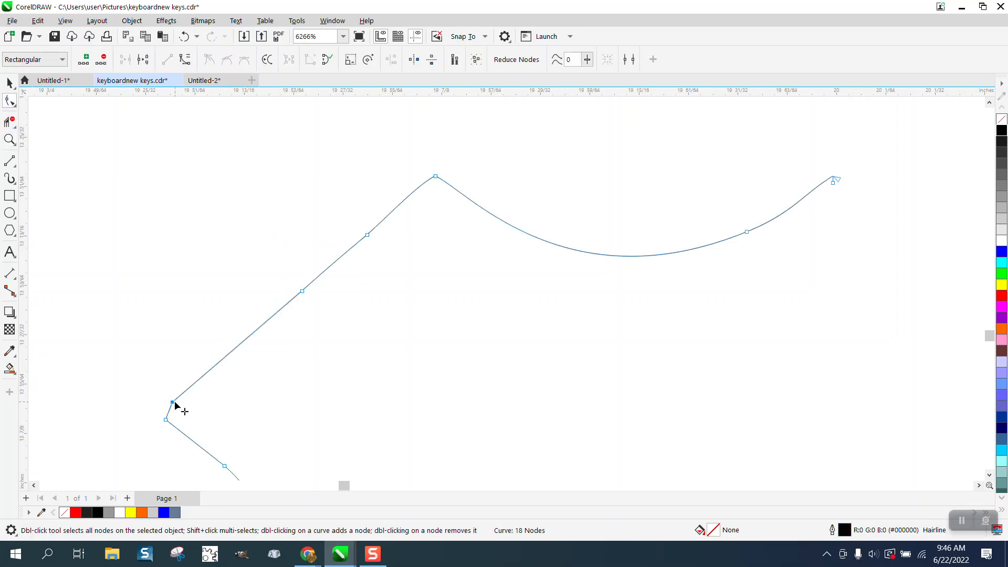
pyautogui.press('Delete')
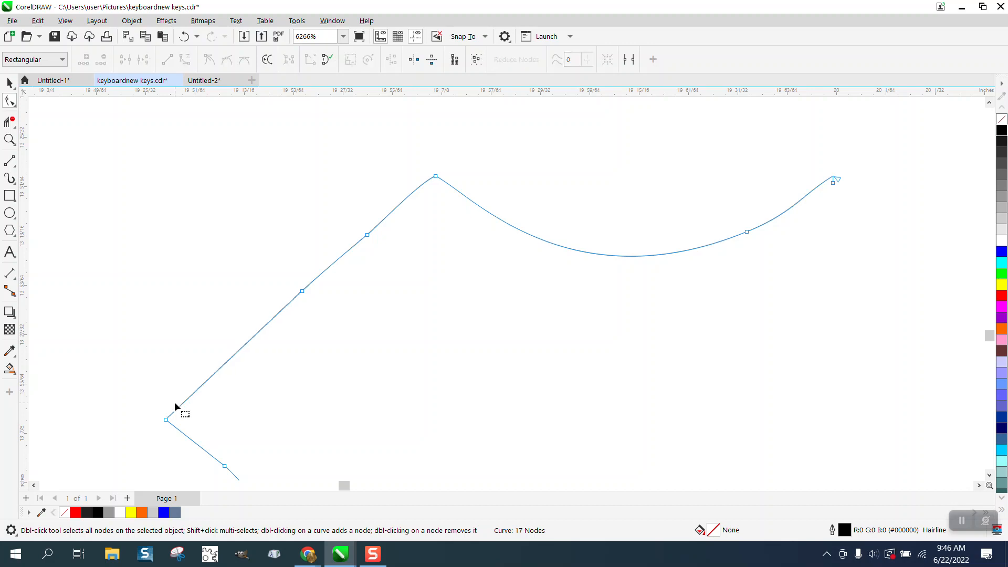
pyautogui.moveTo(320, 298); pyautogui.dragTo(240, 348)
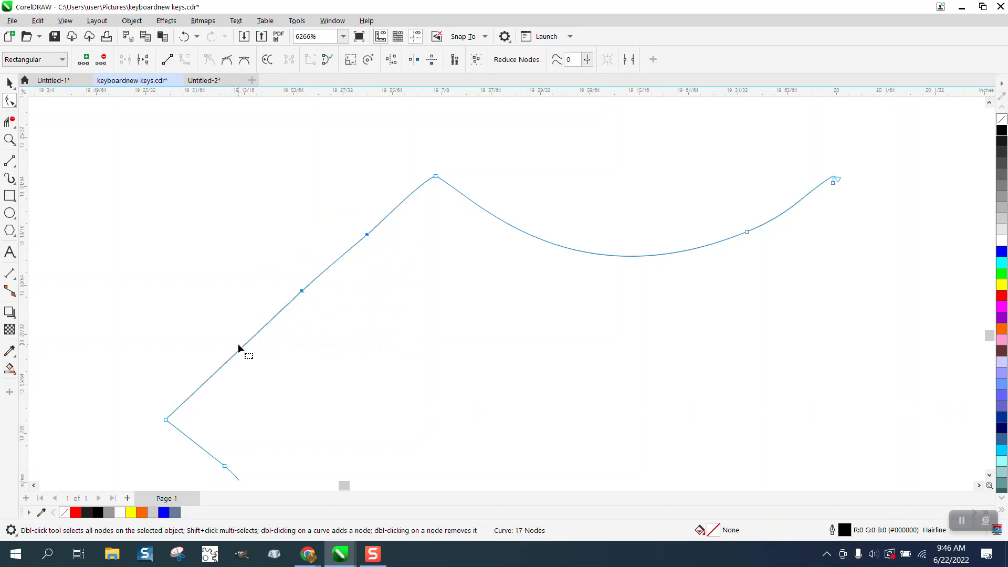
pyautogui.press('Delete')
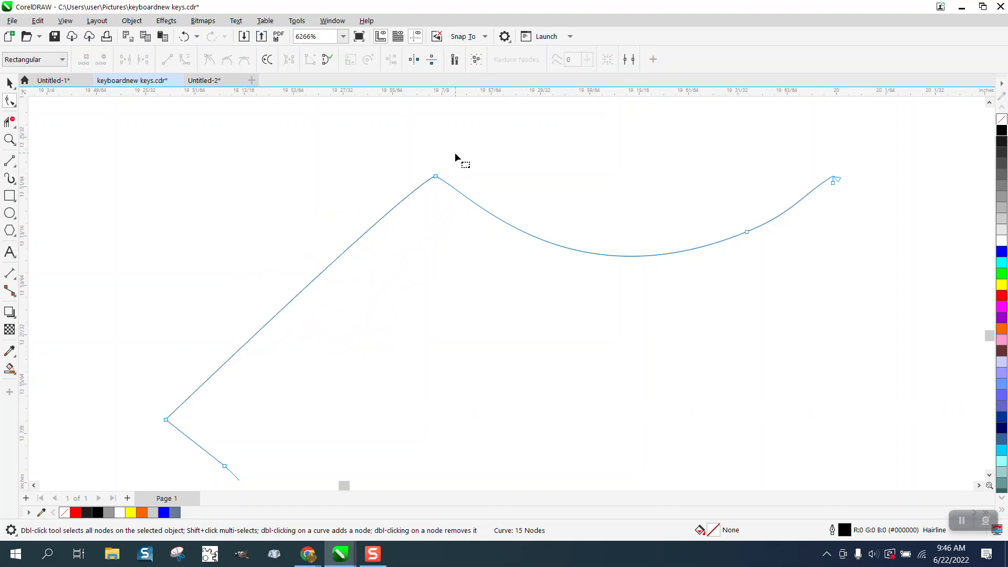
# - Adjust the curve handle at the half shield's upper peak to straighten the diagonal edge
pyautogui.rightClick(435, 178)
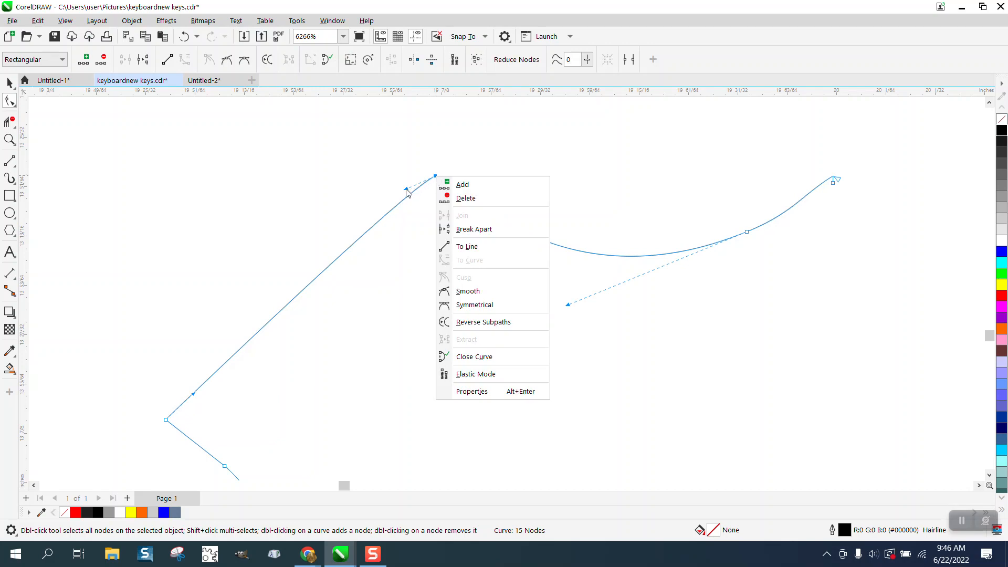
pyautogui.moveTo(405, 189); pyautogui.dragTo(409, 195)
pyautogui.scroll(-1, 377, 216)
pyautogui.scroll(-1, 426, 215)
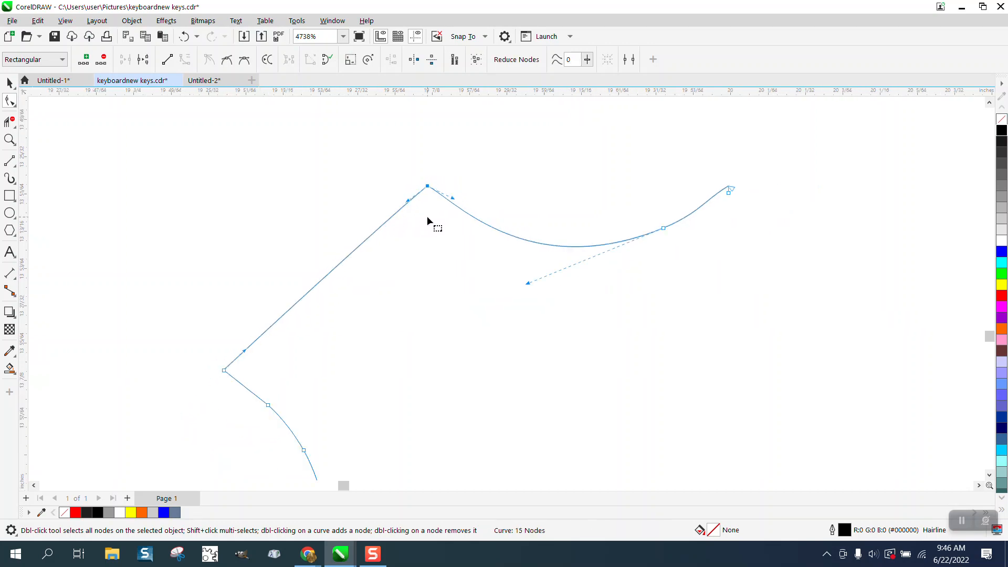
pyautogui.scroll(-4, 629, 219)
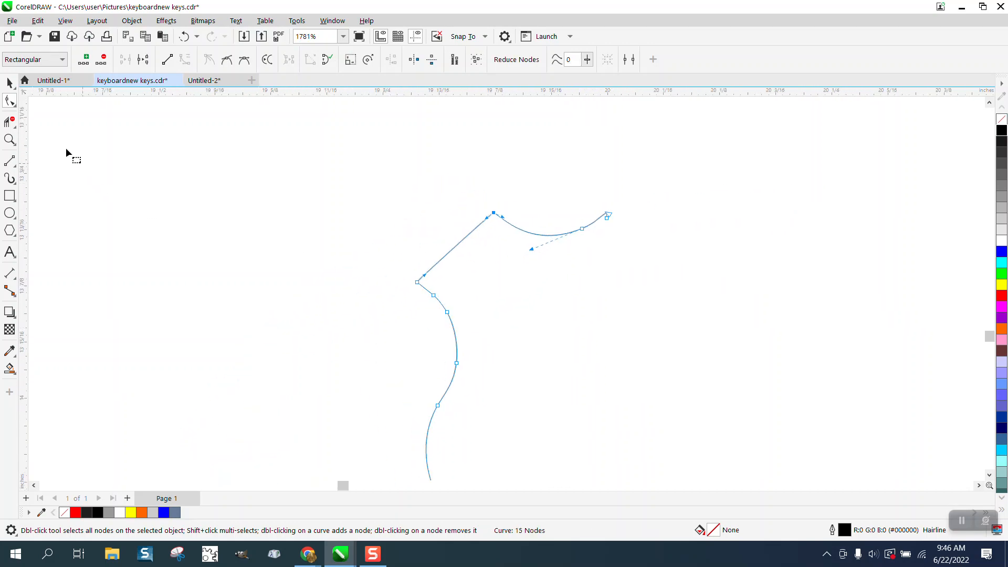
# - Smooth the half shield's curved left side and lower edge with the Smooth tool
pyautogui.click(16, 128)
pyautogui.click(13, 102)
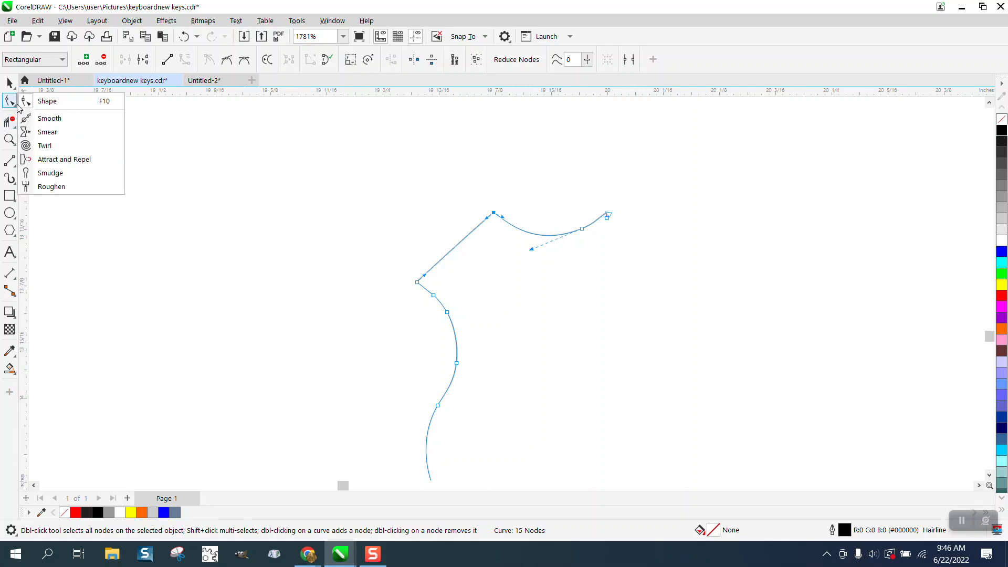
pyautogui.click(50, 118)
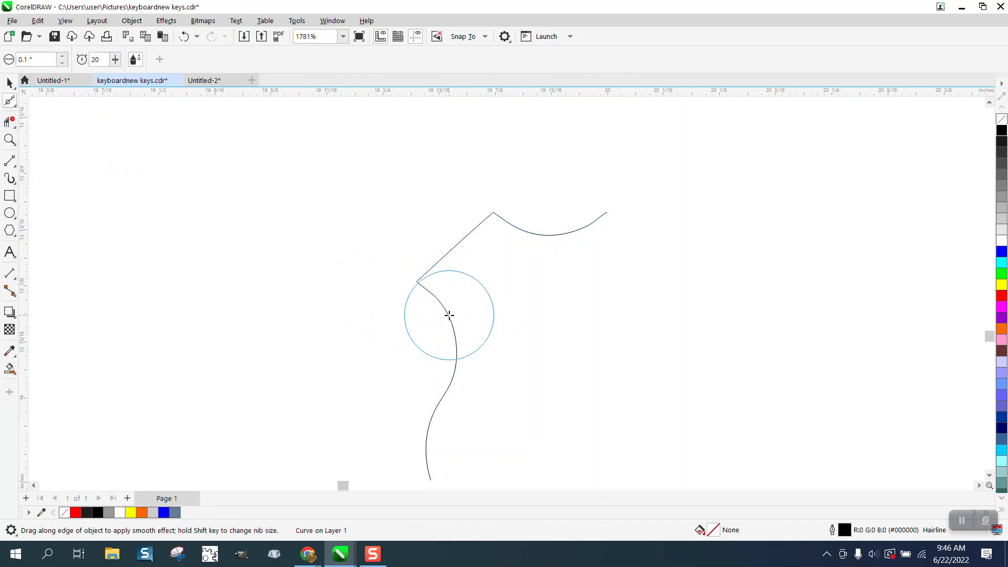
pyautogui.moveTo(450, 349); pyautogui.dragTo(420, 389)
pyautogui.scroll(-3, 403, 343)
pyautogui.moveTo(405, 337)
pyautogui.mouseDown()
pyautogui.moveTo(450, 443)
pyautogui.moveTo(499, 455)
pyautogui.mouseUp()
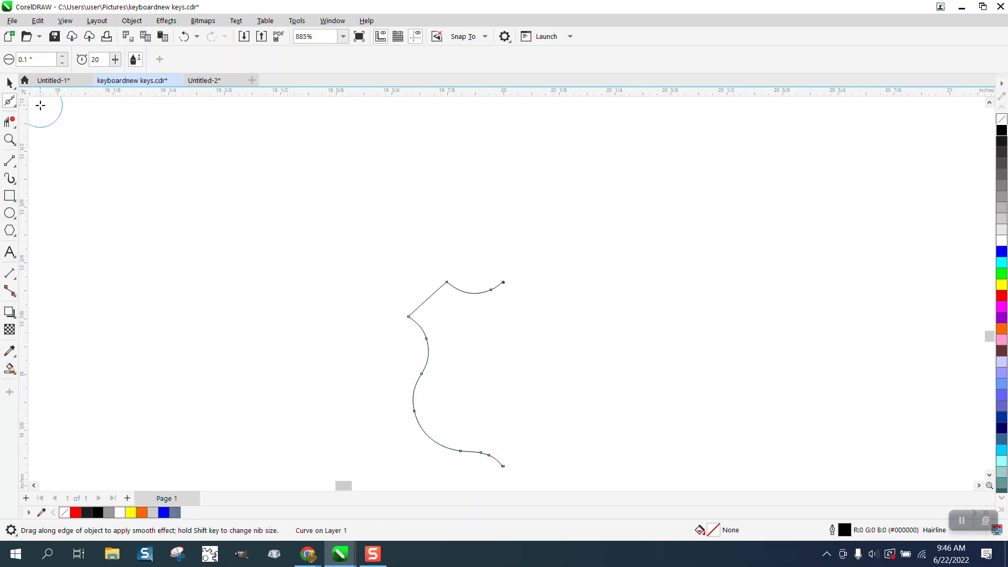
# - Delete the surplus end node just past the half shield's top centre point
pyautogui.click(10, 139)
pyautogui.moveTo(498, 273); pyautogui.dragTo(529, 296)
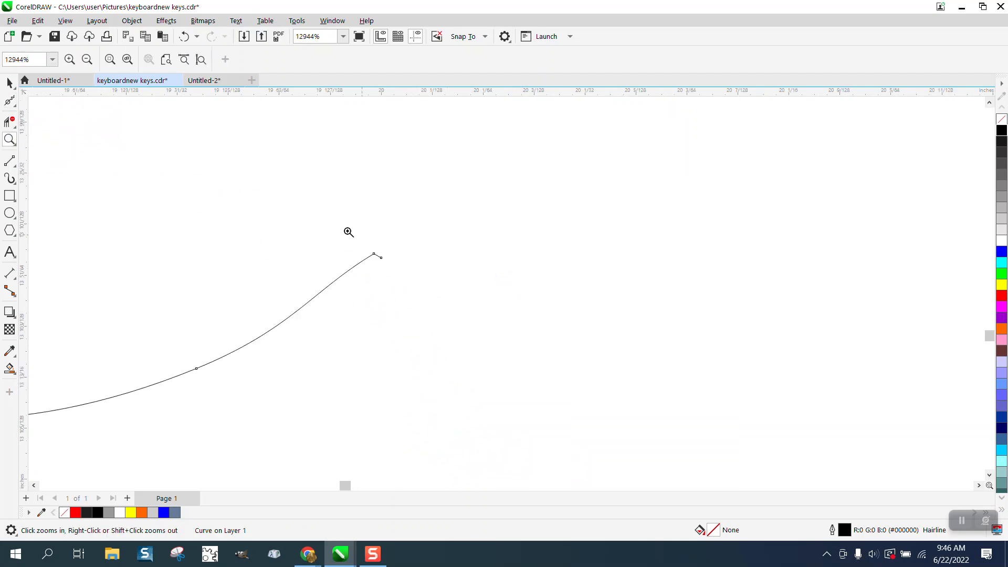
pyautogui.click(14, 108)
pyautogui.click(44, 99)
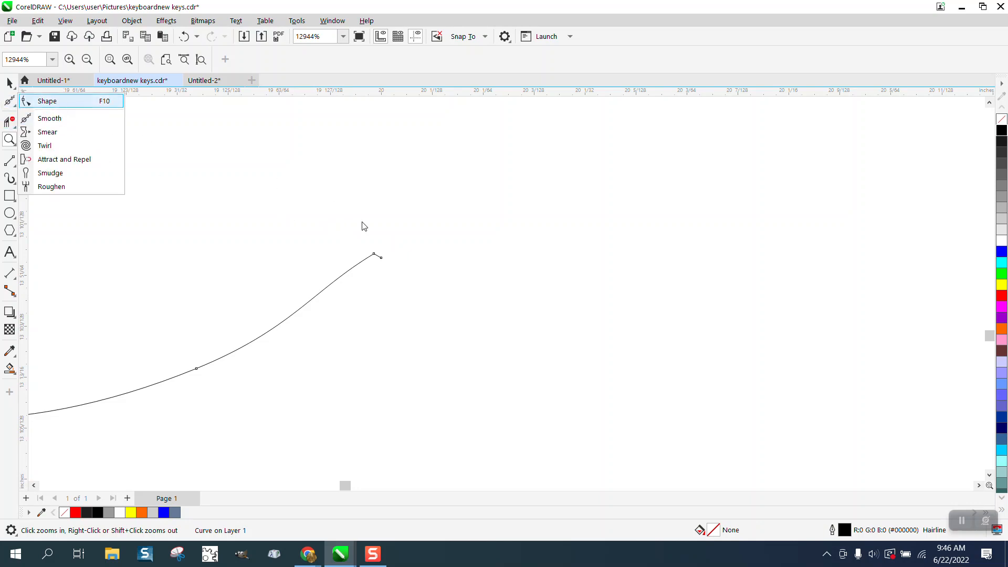
pyautogui.doubleClick(384, 259)
pyautogui.scroll(-4, 386, 229)
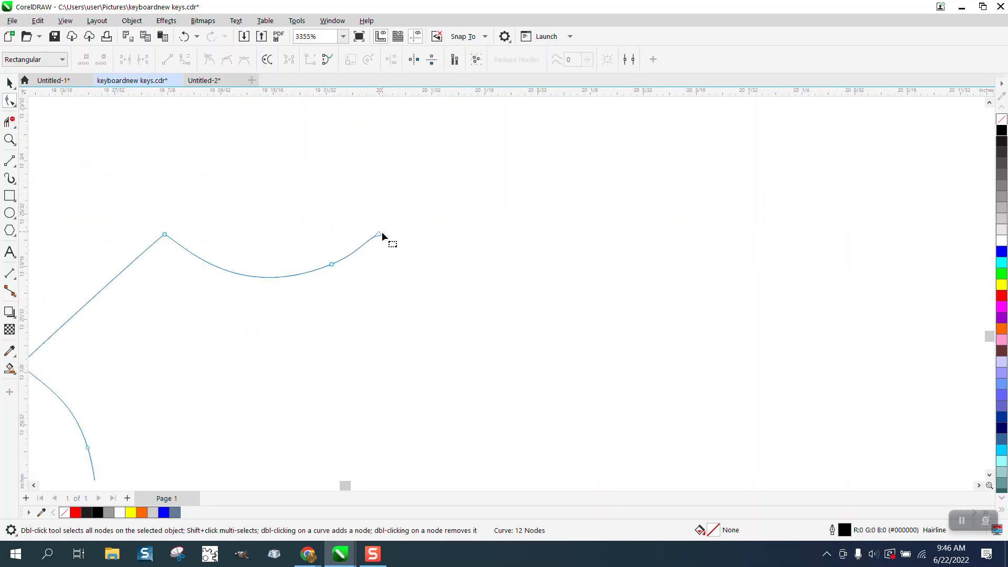
pyautogui.scroll(-4, 382, 235)
# - Mirror a copy of the half shield horizontally about its open right side to form the full shield outline
pyautogui.click(9, 82)
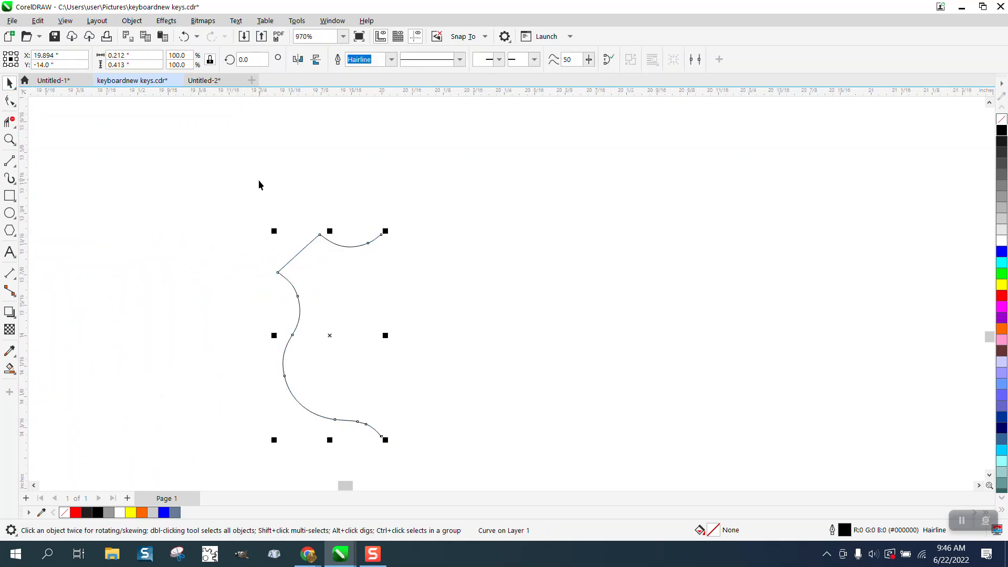
pyautogui.moveTo(270, 286); pyautogui.dragTo(345, 59)
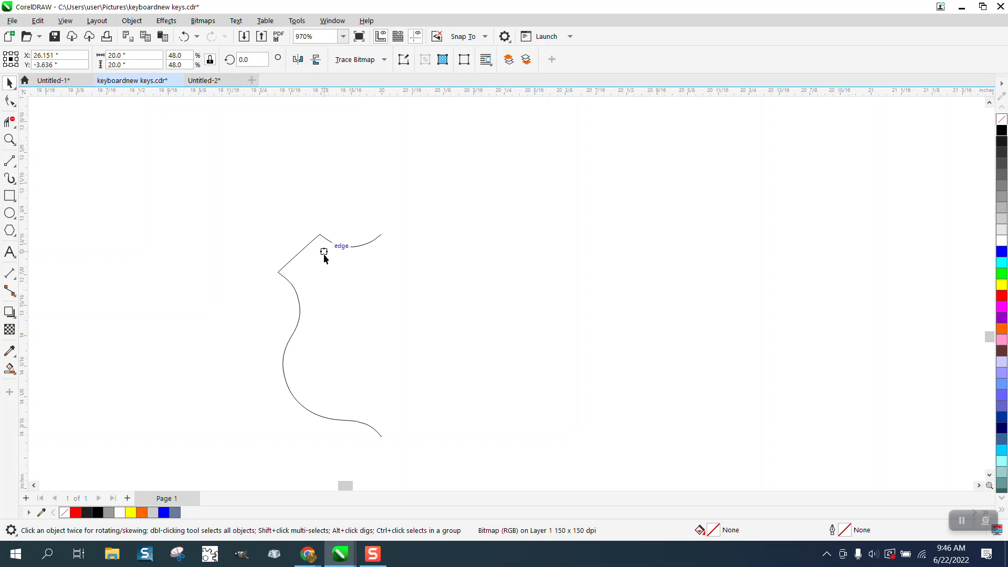
pyautogui.moveTo(393, 140); pyautogui.dragTo(298, 236)
pyautogui.click(312, 242)
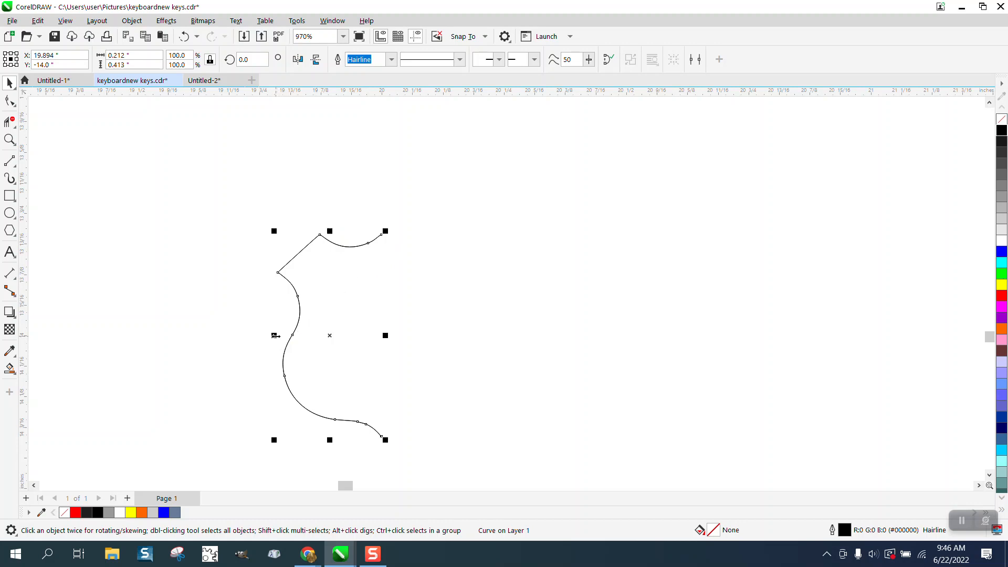
pyautogui.moveTo(274, 336); pyautogui.dragTo(381, 336)
pyautogui.moveTo(401, 336); pyautogui.dragTo(401, 336)
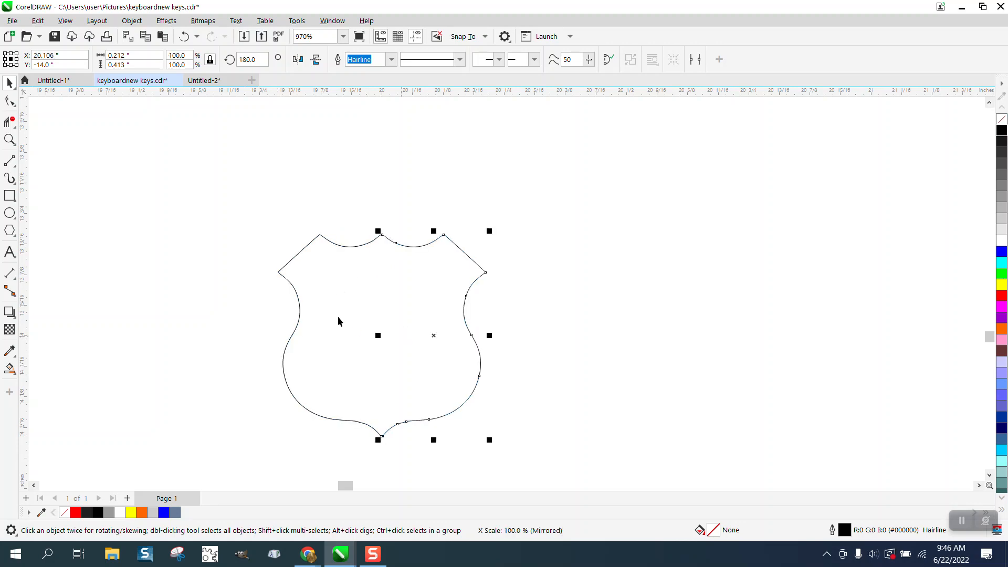
# - Close the gap at the shield's top centre by moving the end nodes of both halves together at one point
pyautogui.click(9, 139)
pyautogui.moveTo(368, 233); pyautogui.dragTo(417, 252)
pyautogui.moveTo(237, 119); pyautogui.dragTo(431, 184)
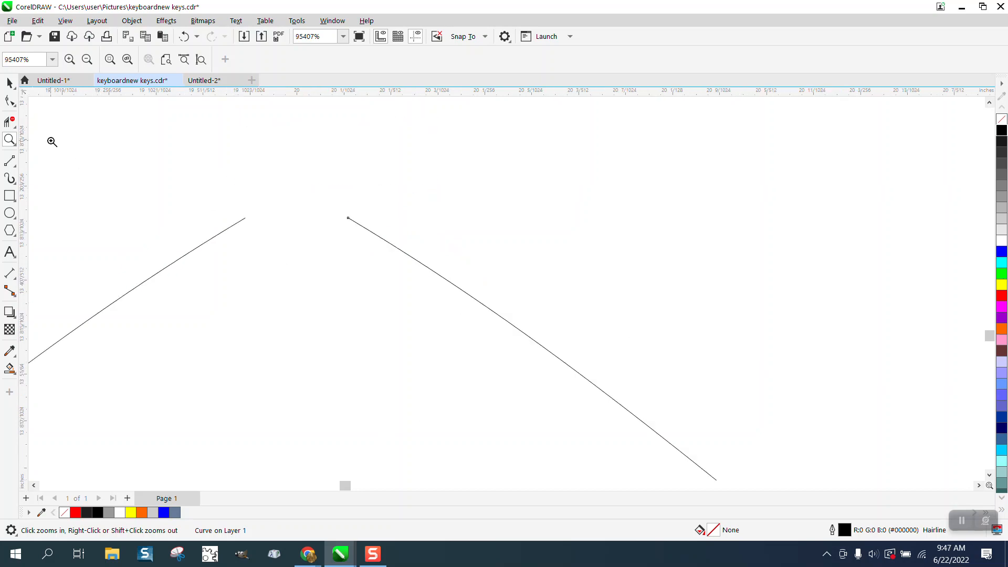
pyautogui.click(10, 101)
pyautogui.click(244, 217)
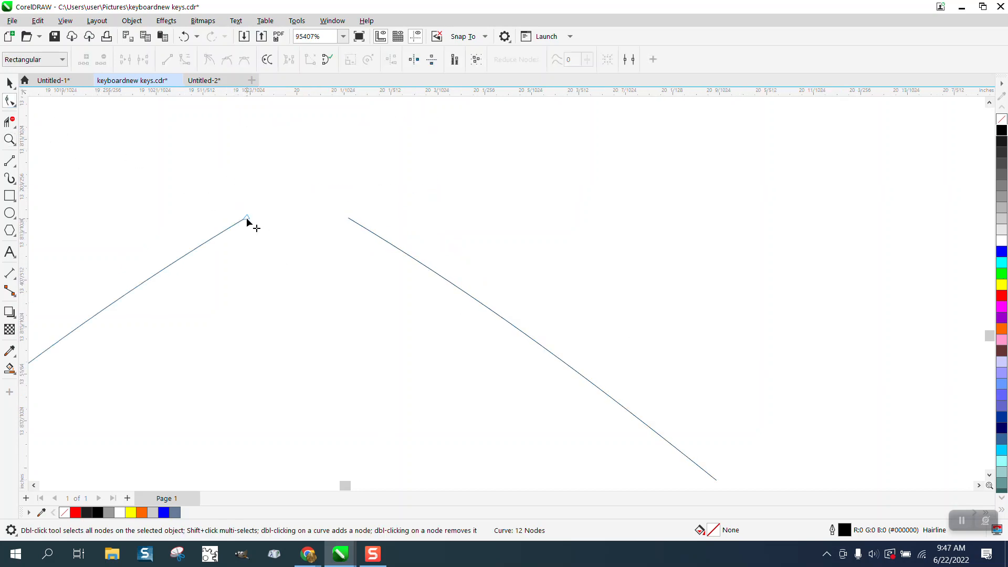
pyautogui.moveTo(244, 217); pyautogui.dragTo(290, 192)
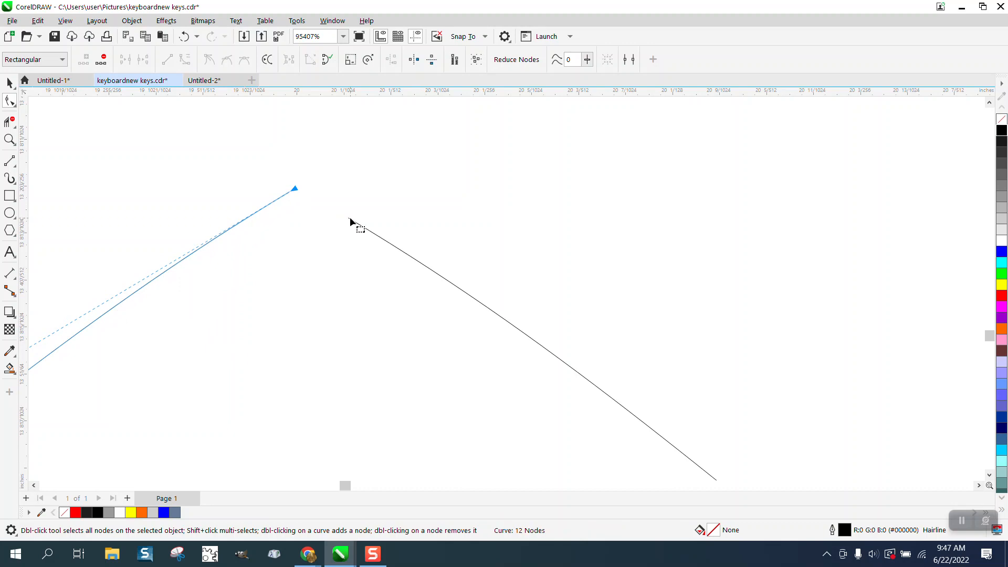
pyautogui.click(350, 217)
pyautogui.moveTo(348, 217); pyautogui.dragTo(292, 190)
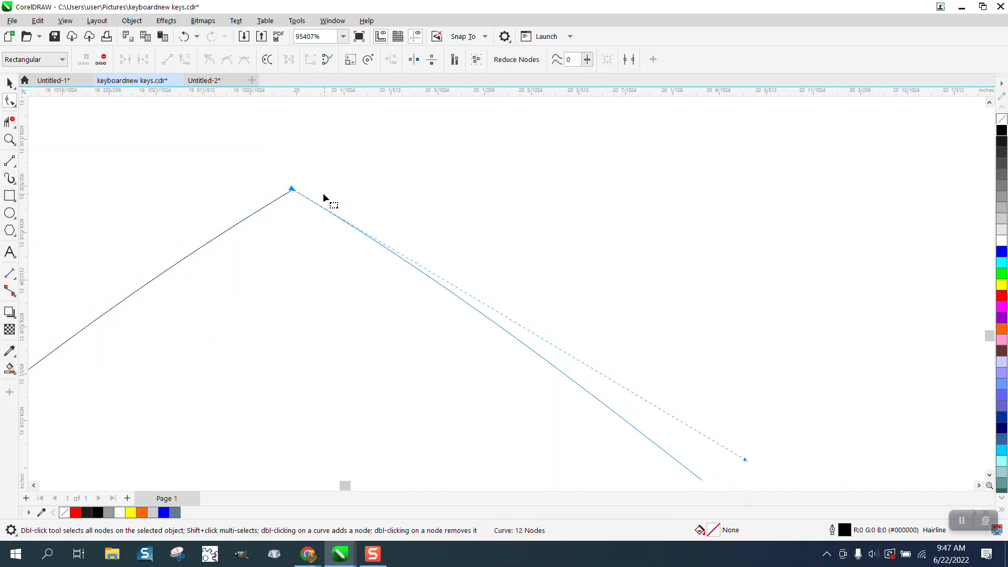
pyautogui.scroll(-5, 323, 194)
pyautogui.scroll(-6, 306, 194)
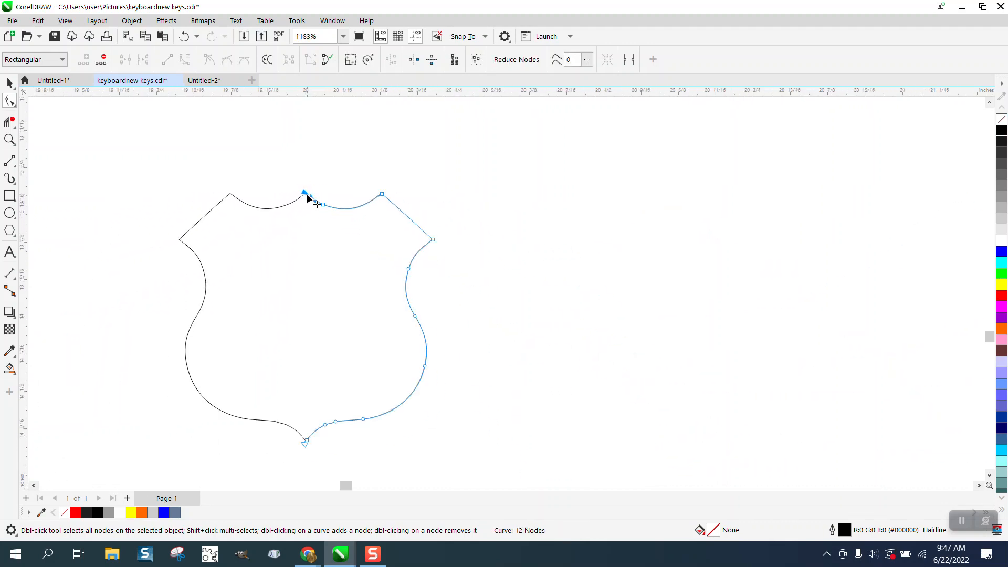
# - Examine how the end nodes of the two halves meet at the shield's bottom tip
pyautogui.click(9, 139)
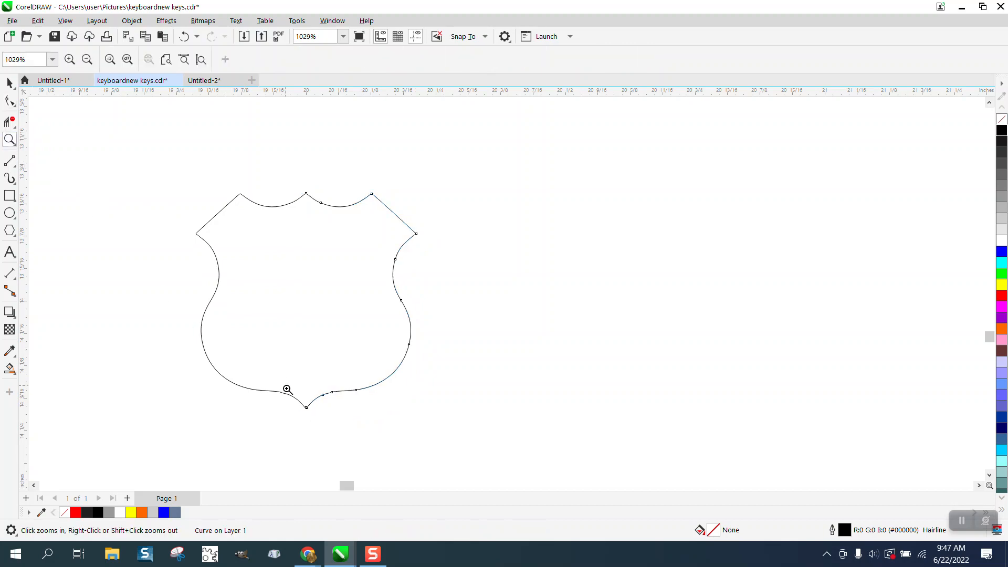
pyautogui.moveTo(286, 386); pyautogui.dragTo(324, 418)
pyautogui.moveTo(460, 329); pyautogui.dragTo(597, 385)
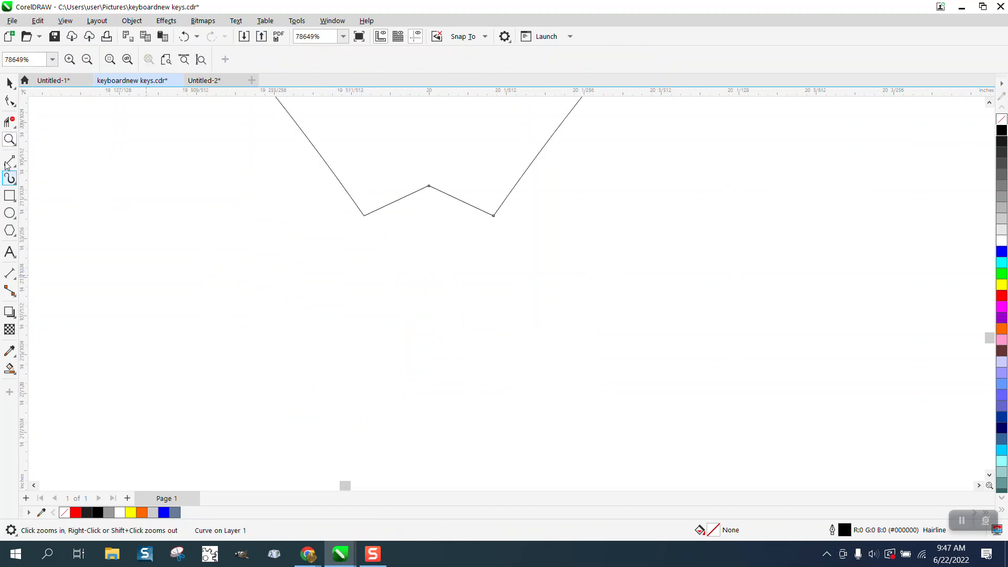
pyautogui.click(17, 106)
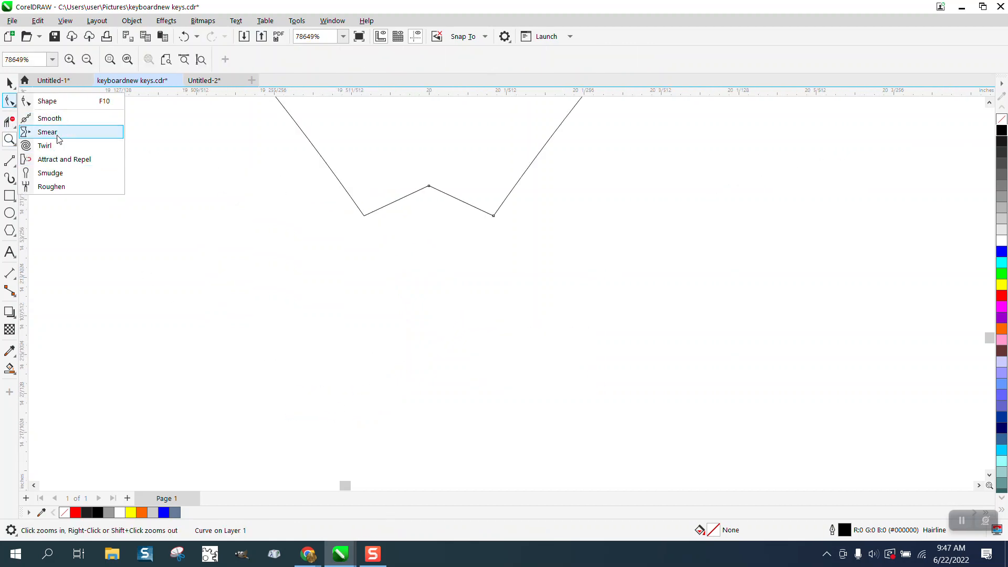
pyautogui.click(68, 107)
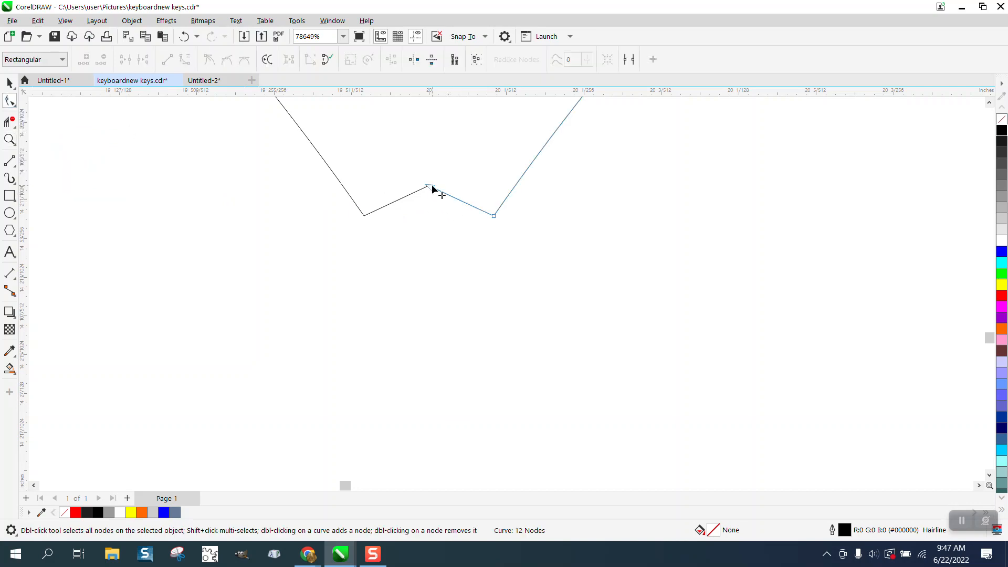
pyautogui.click(432, 186)
pyautogui.scroll(-5, 380, 316)
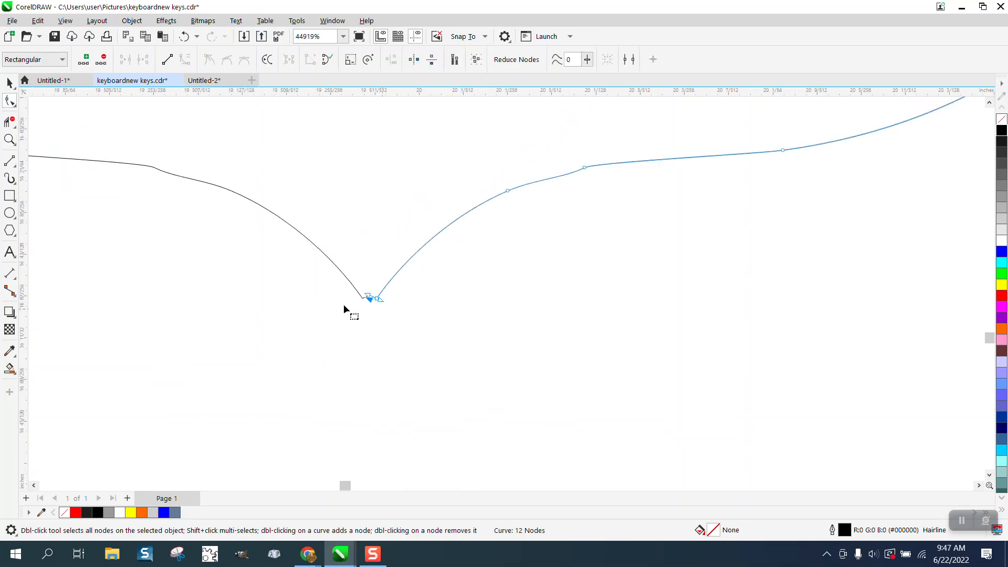
pyautogui.scroll(-5, 323, 290)
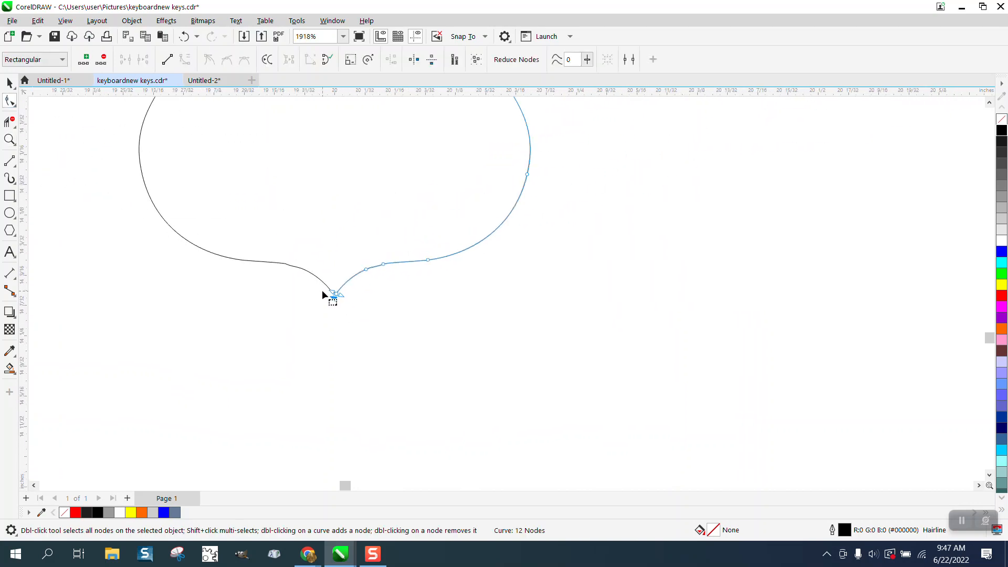
# - Try to fill the two-part shield outline with Smart Fill, and undo the fill
pyautogui.click(11, 369)
pyautogui.click(302, 211)
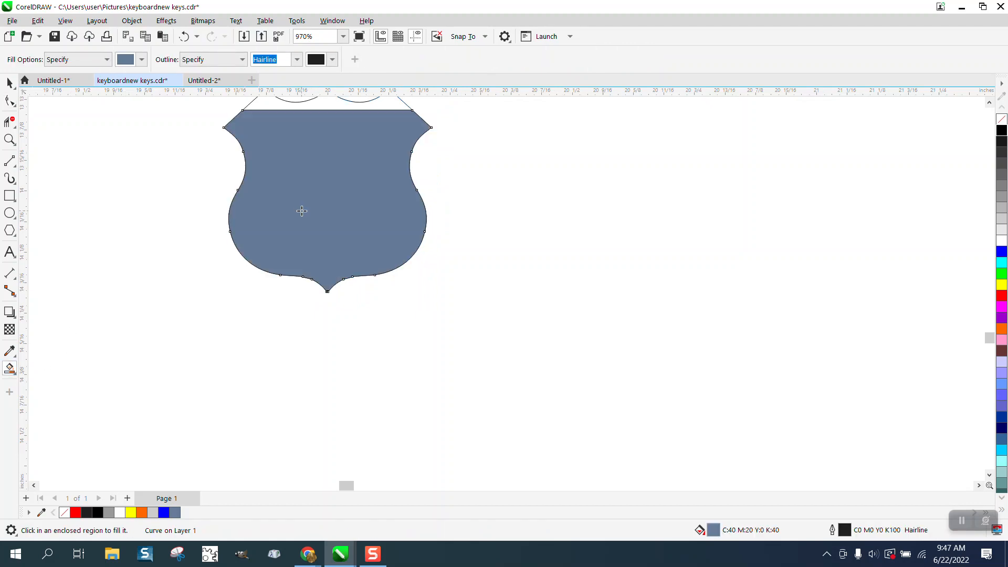
pyautogui.scroll(-1, 428, 186)
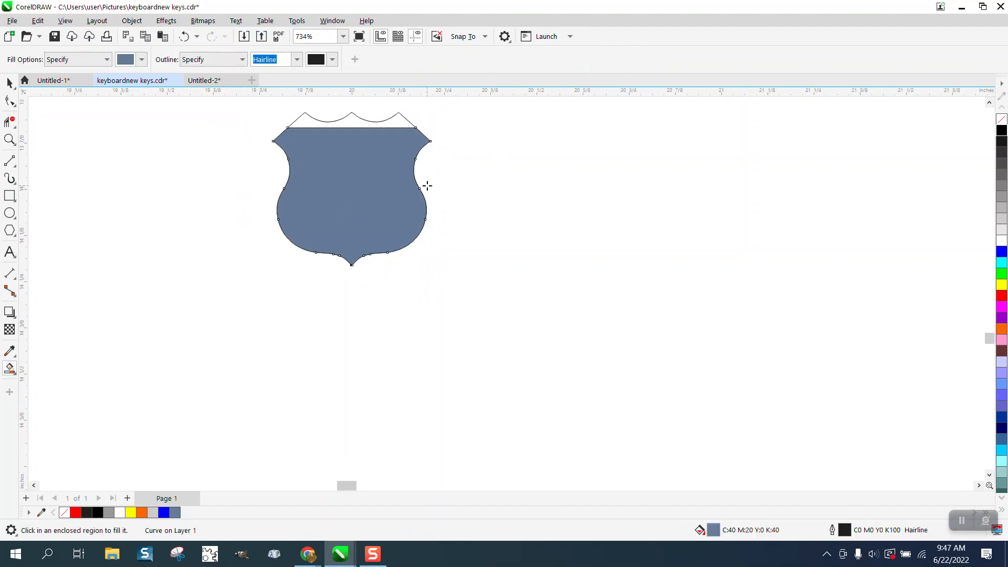
pyautogui.click(184, 36)
pyautogui.scroll(-1, 426, 237)
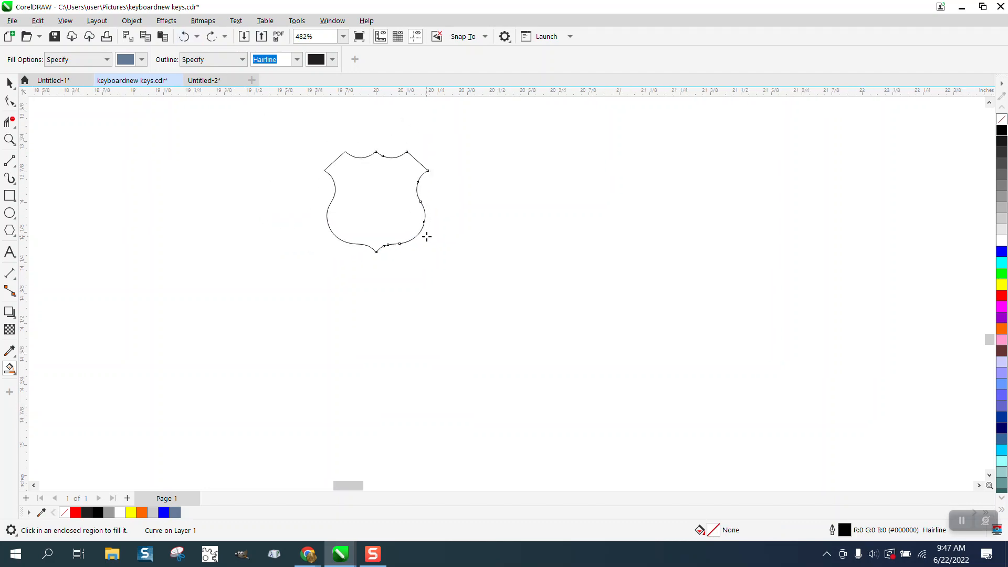
# - Select both halves of the shield and move them together diagonally down to a clear area on the right
pyautogui.click(10, 84)
pyautogui.moveTo(311, 147)
pyautogui.mouseDown()
pyautogui.moveTo(463, 261)
pyautogui.moveTo(439, 108)
pyautogui.moveTo(311, 144)
pyautogui.mouseUp()
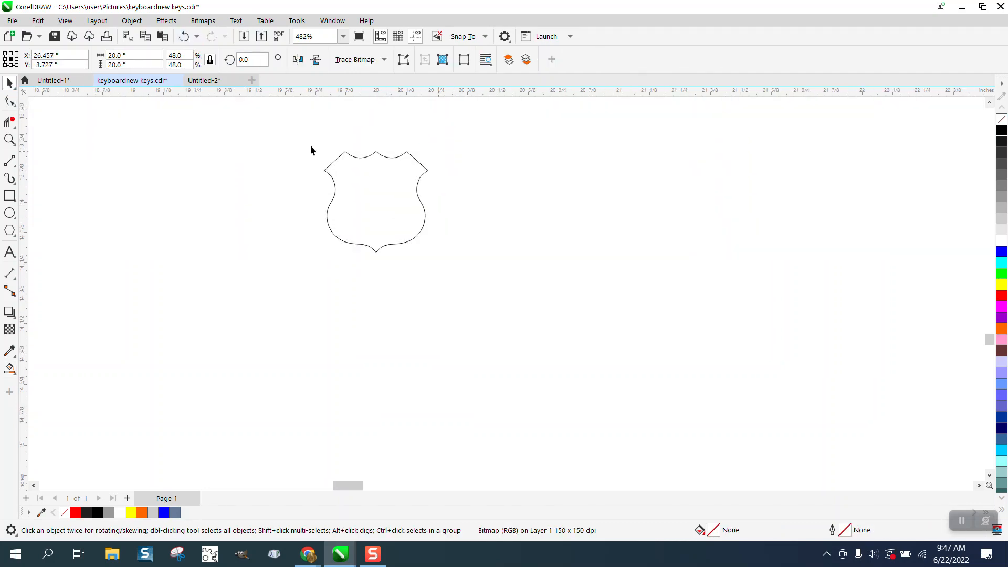
pyautogui.click(425, 226)
pyautogui.moveTo(371, 198); pyautogui.dragTo(623, 324)
# - Create a closed shield from the two halves with Smart Fill, place it to their left, and remove its fill
pyautogui.click(9, 369)
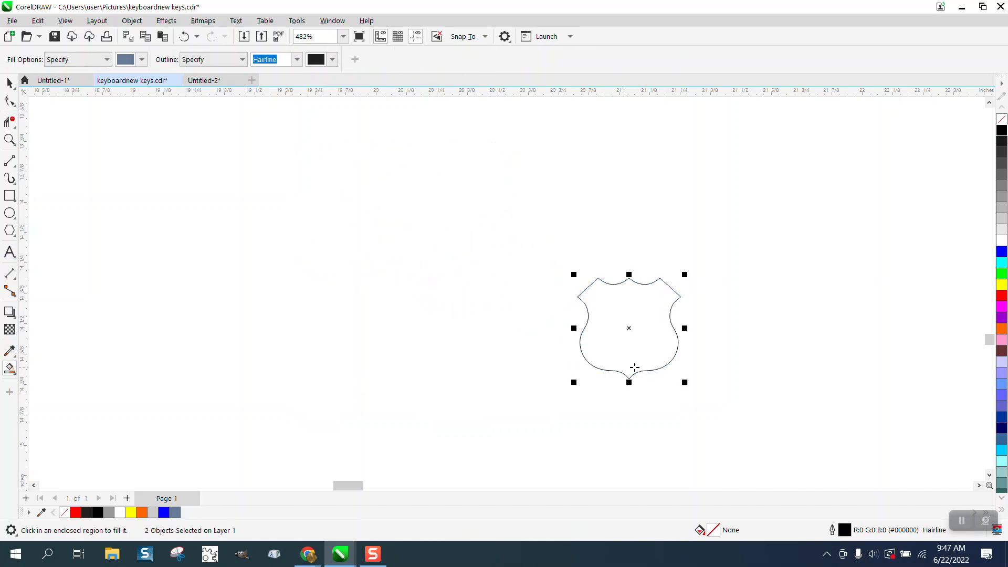
pyautogui.click(647, 354)
pyautogui.click(10, 82)
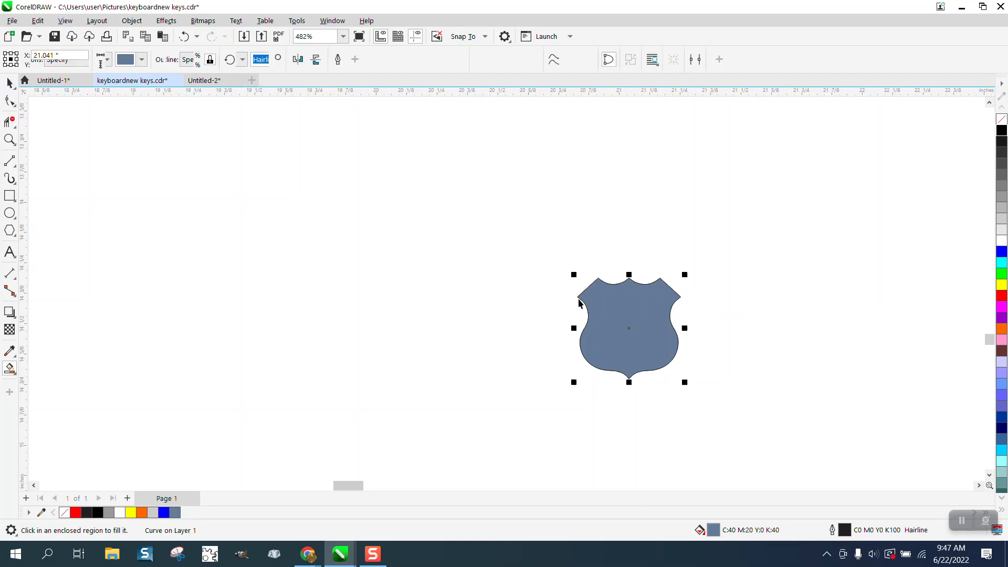
pyautogui.moveTo(633, 322); pyautogui.dragTo(509, 338)
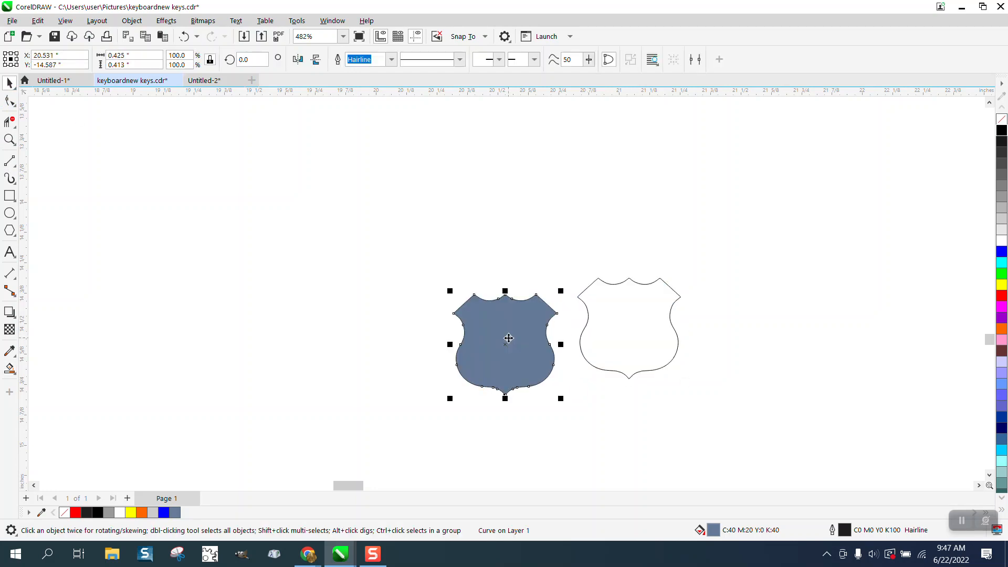
pyautogui.click(1002, 119)
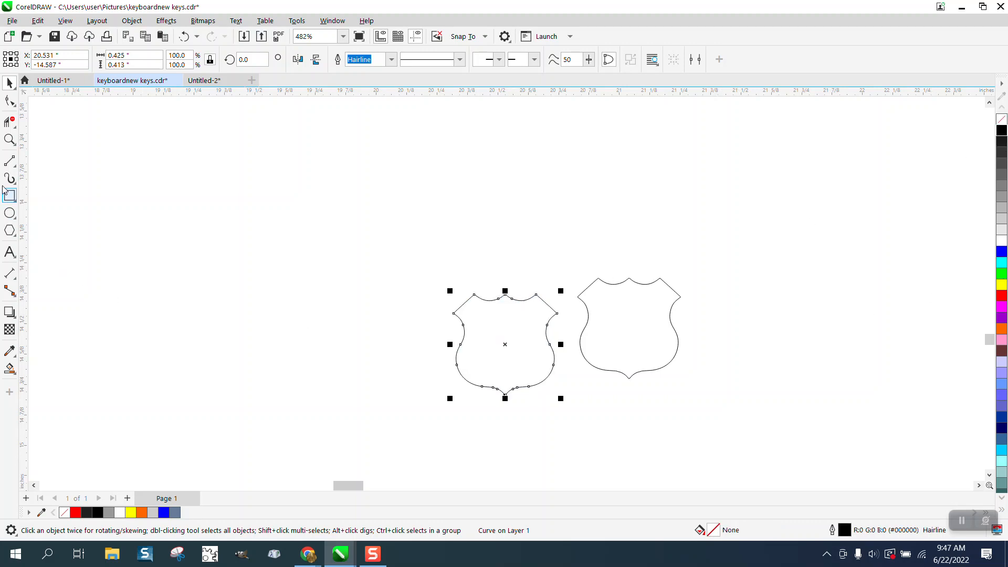
# - Turn the small notch at the new shield's bottom tip into a single point by pulling its middle node down and deleting surplus nodes
pyautogui.click(10, 139)
pyautogui.moveTo(479, 382); pyautogui.dragTo(532, 410)
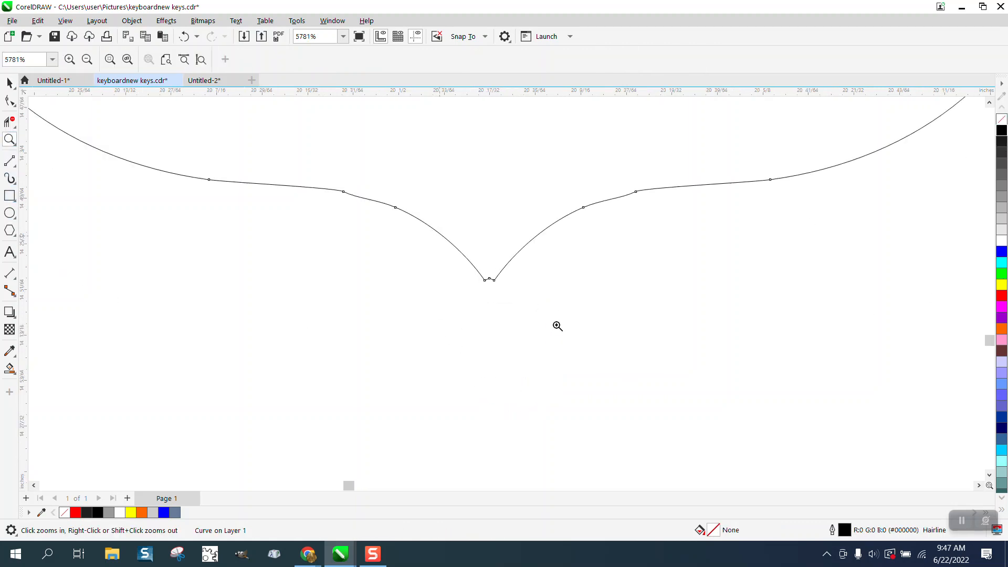
pyautogui.moveTo(439, 235); pyautogui.dragTo(557, 325)
pyautogui.click(10, 101)
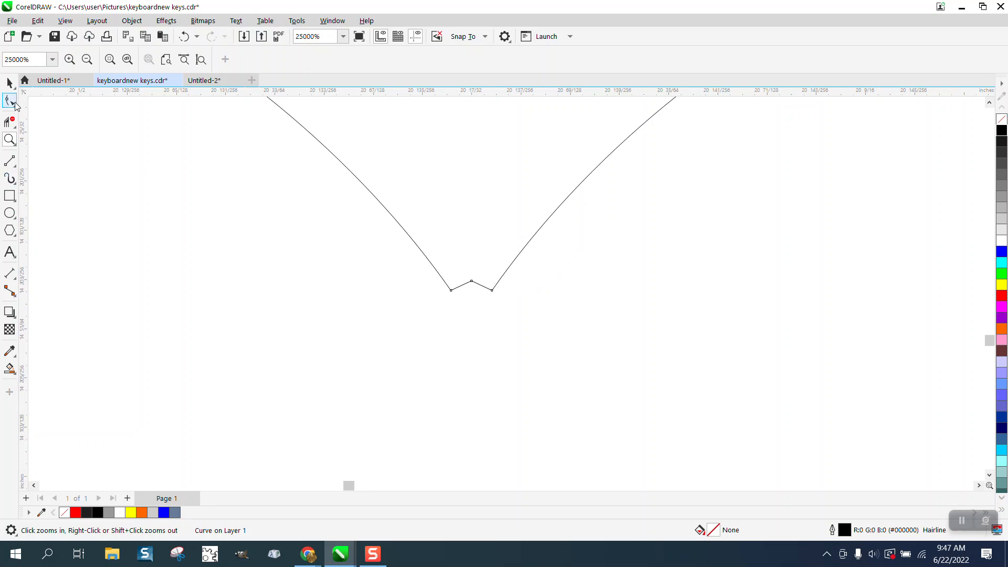
pyautogui.moveTo(472, 281); pyautogui.dragTo(473, 305)
pyautogui.moveTo(417, 272); pyautogui.dragTo(537, 295)
pyautogui.press('Delete')
pyautogui.scroll(-4, 453, 342)
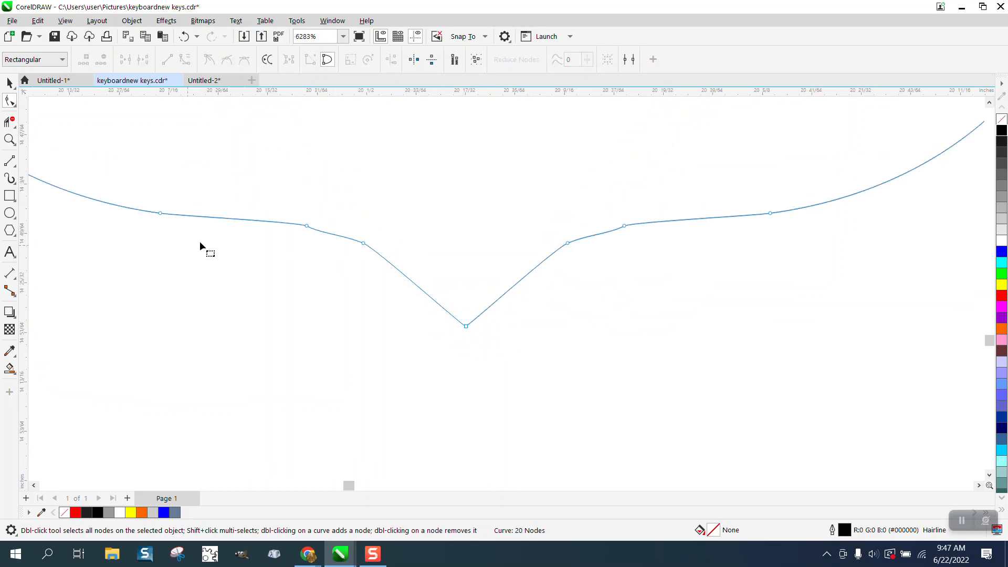
# - Delete the nearest curve node on each side of the new shield's bottom tip
pyautogui.moveTo(344, 267); pyautogui.dragTo(344, 266)
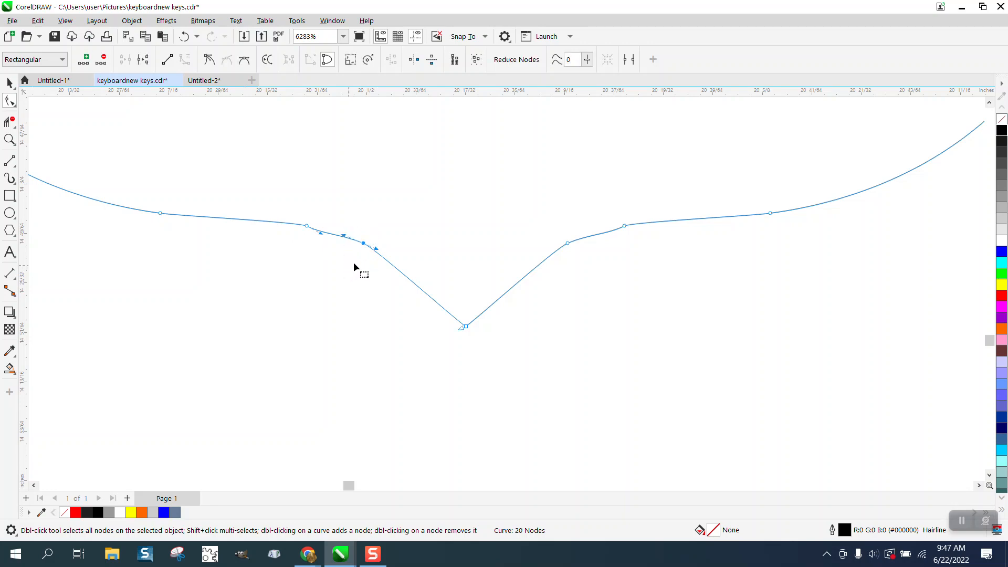
pyautogui.press('Delete')
pyautogui.moveTo(536, 213); pyautogui.dragTo(606, 256)
pyautogui.press('Delete')
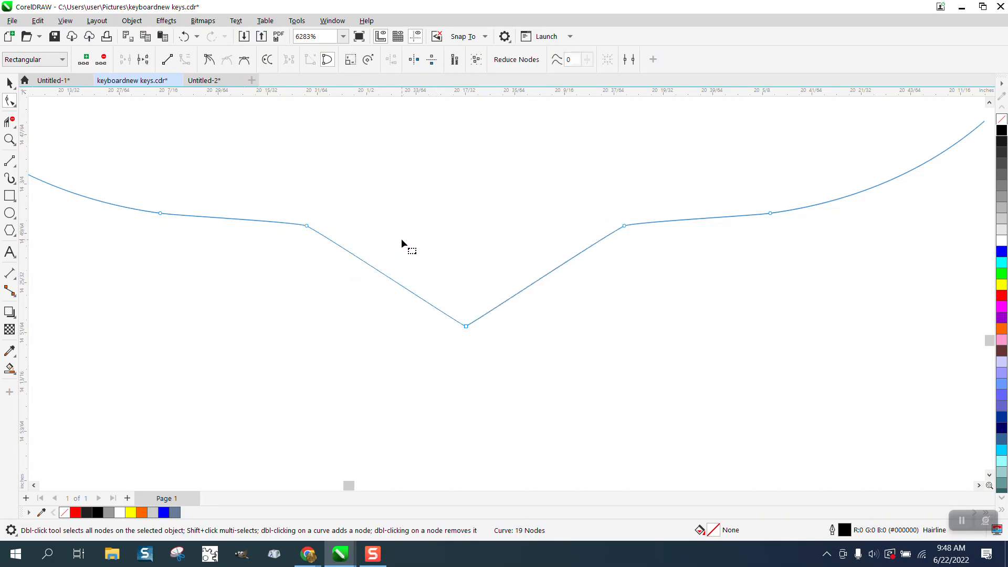
pyautogui.scroll(-3, 410, 260)
pyautogui.scroll(-3, 420, 278)
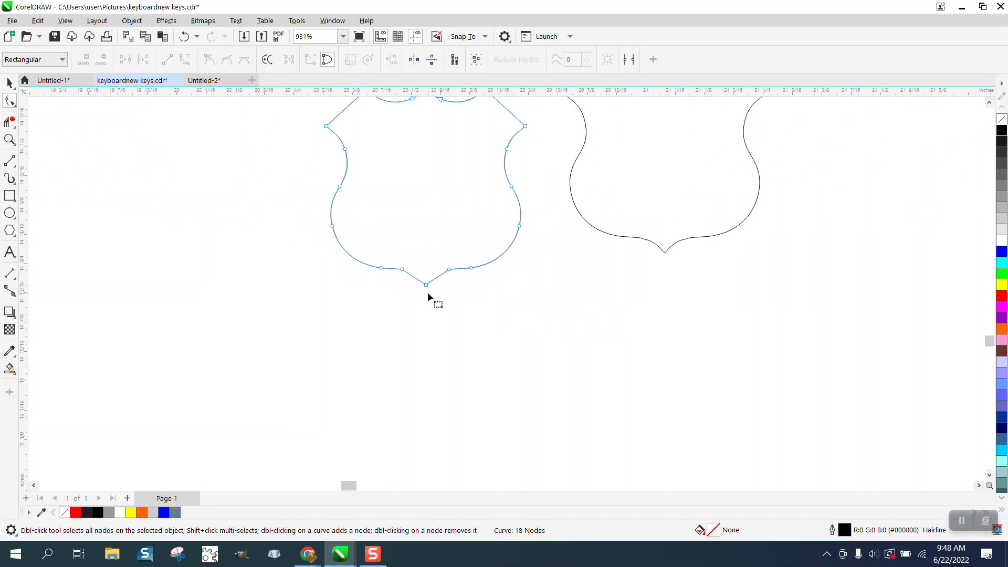
# - Move the newly cleaned shield up to the page's upper-left corner, near the existing 41 sign
pyautogui.click(9, 81)
pyautogui.scroll(-5, 569, 331)
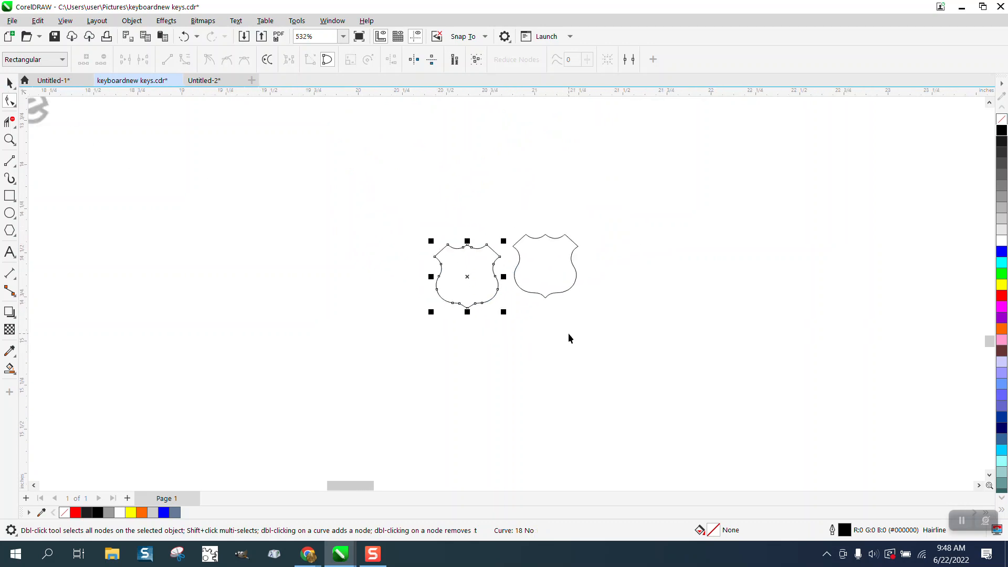
pyautogui.scroll(-2, 568, 332)
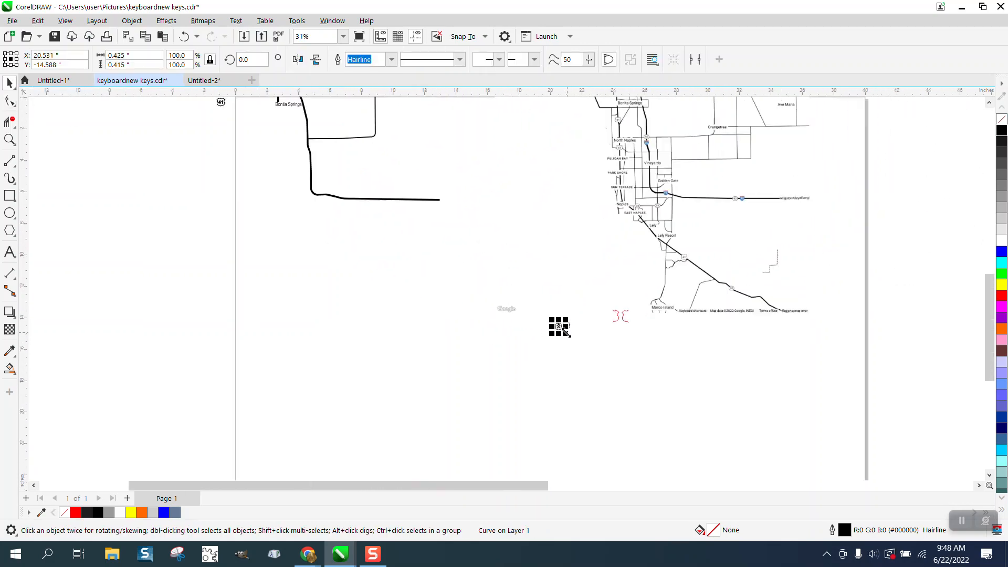
pyautogui.moveTo(559, 326); pyautogui.dragTo(272, 141)
pyautogui.click(12, 139)
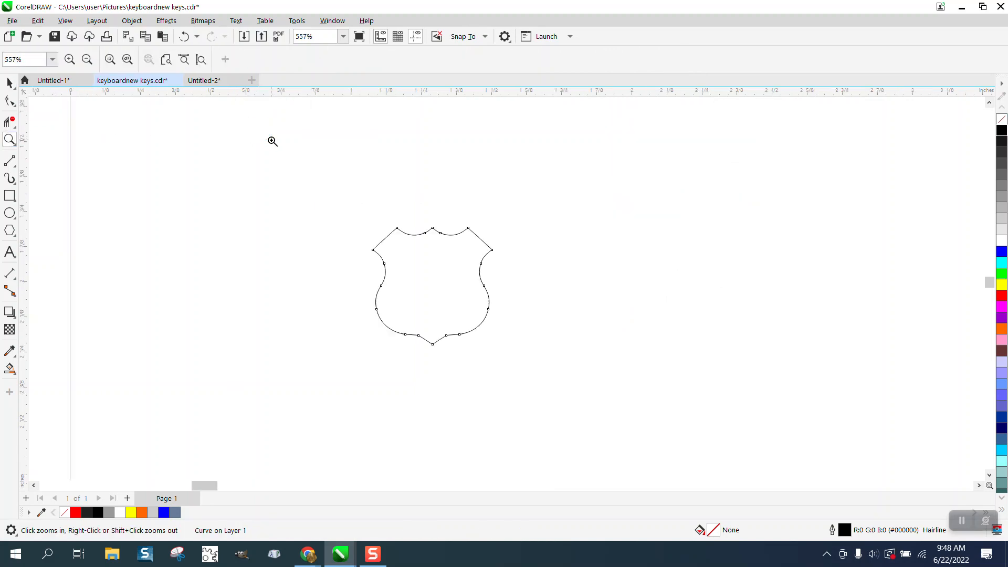
pyautogui.scroll(-5, 504, 325)
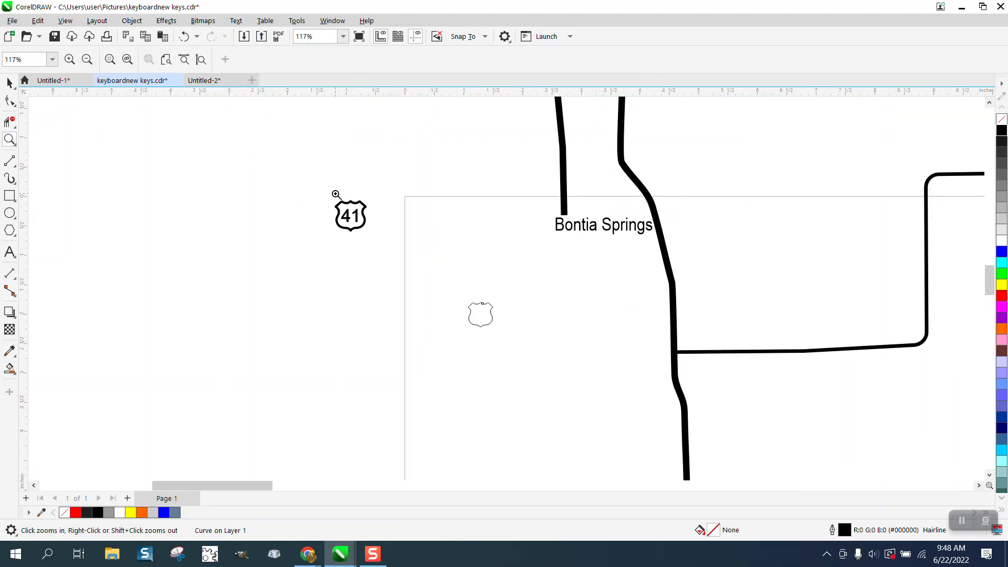
# - Add the text 41 in Arial 24 pt beside the existing 41 sign and place it centred inside the new shield
pyautogui.moveTo(325, 194); pyautogui.dragTo(409, 240)
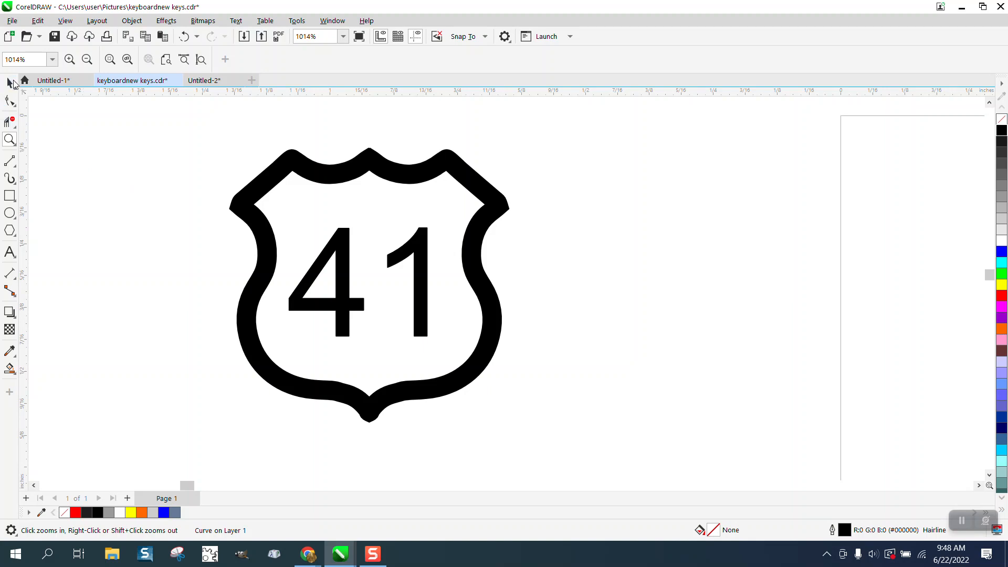
pyautogui.click(10, 83)
pyautogui.scroll(-4, 250, 226)
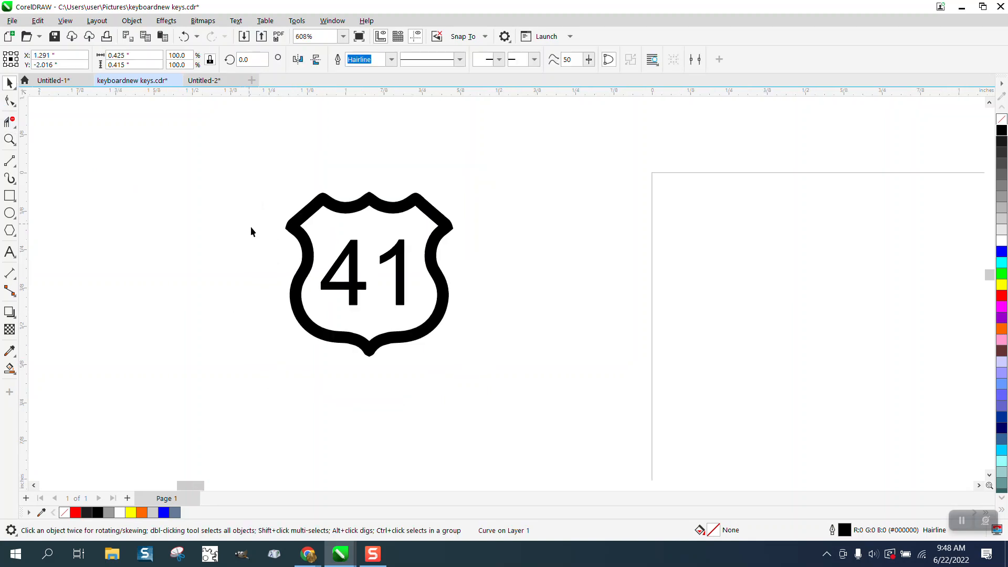
pyautogui.click(9, 253)
pyautogui.click(269, 327)
pyautogui.write('41')
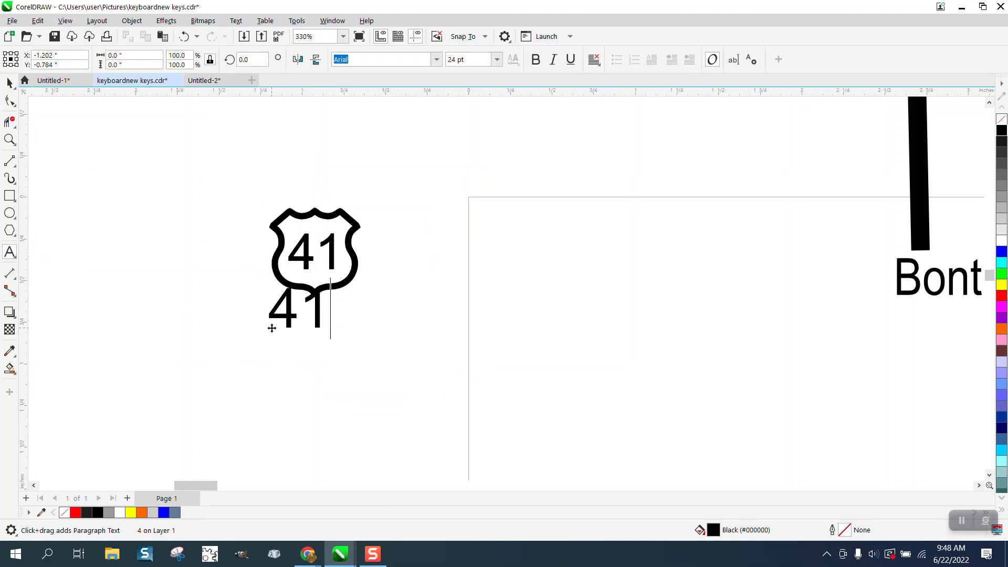
pyautogui.scroll(-2, 283, 323)
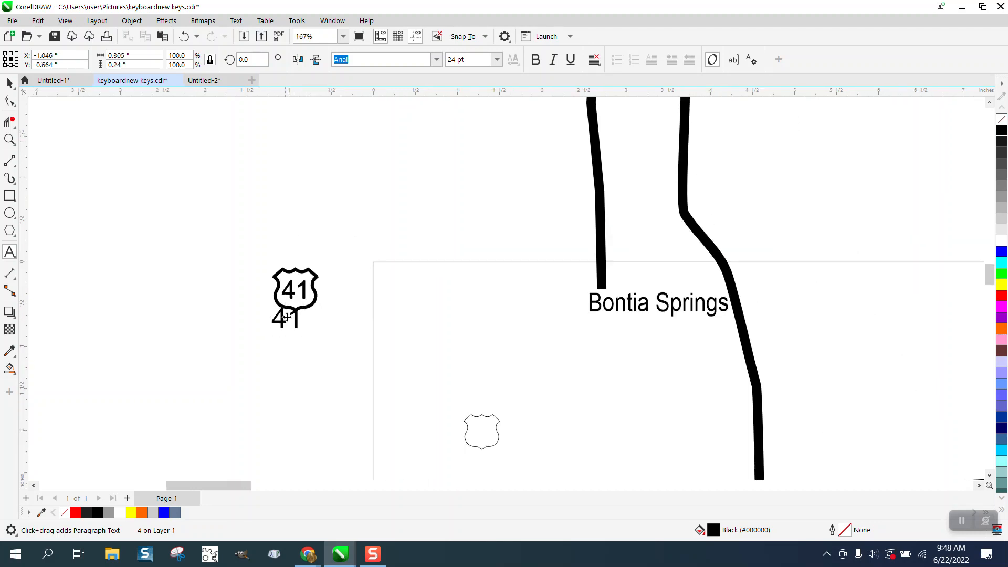
pyautogui.moveTo(286, 317); pyautogui.dragTo(482, 431)
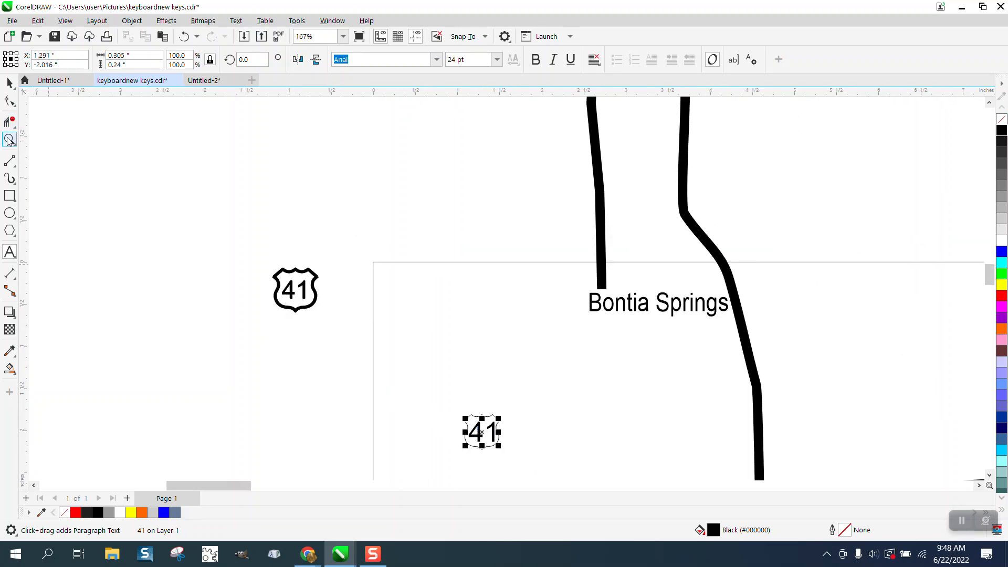
pyautogui.moveTo(431, 380); pyautogui.dragTo(529, 458)
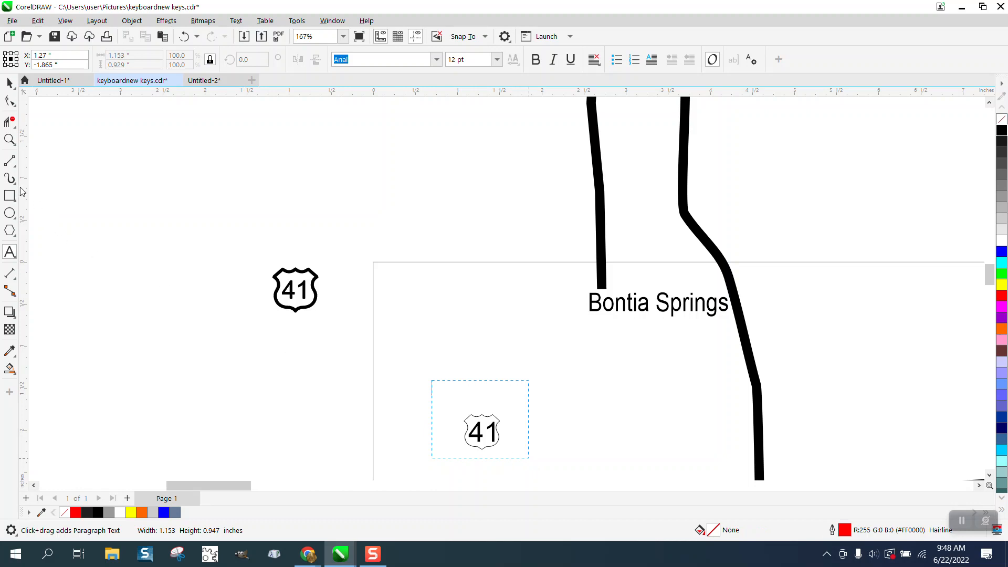
pyautogui.click(10, 139)
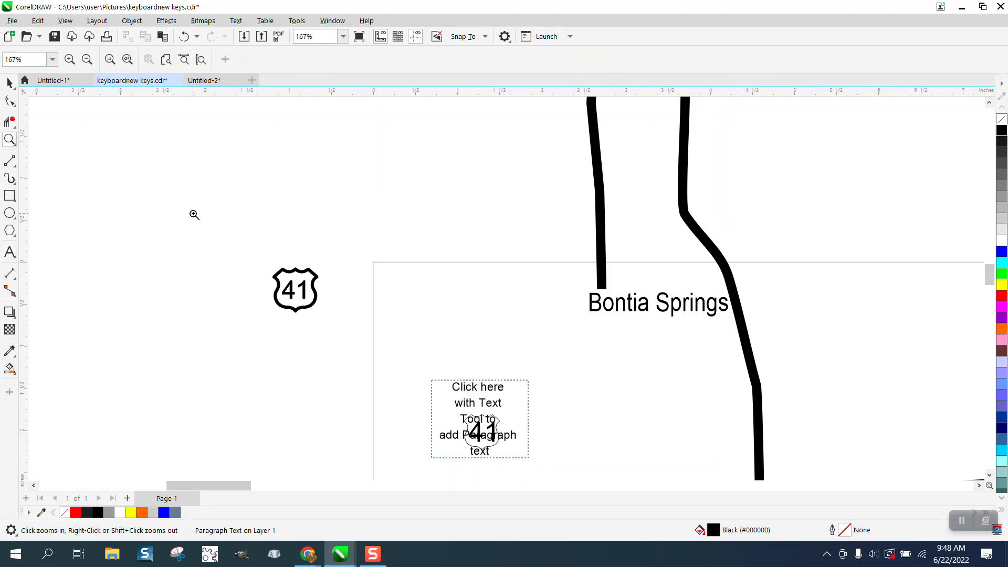
pyautogui.click(9, 83)
pyautogui.click(266, 166)
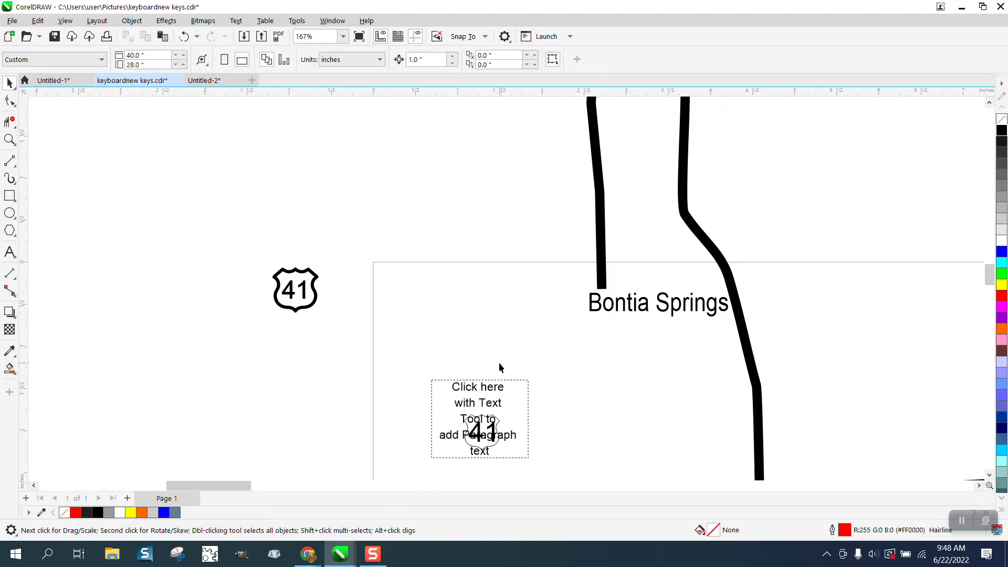
pyautogui.click(480, 389)
pyautogui.press('Escape')
pyautogui.click(482, 388)
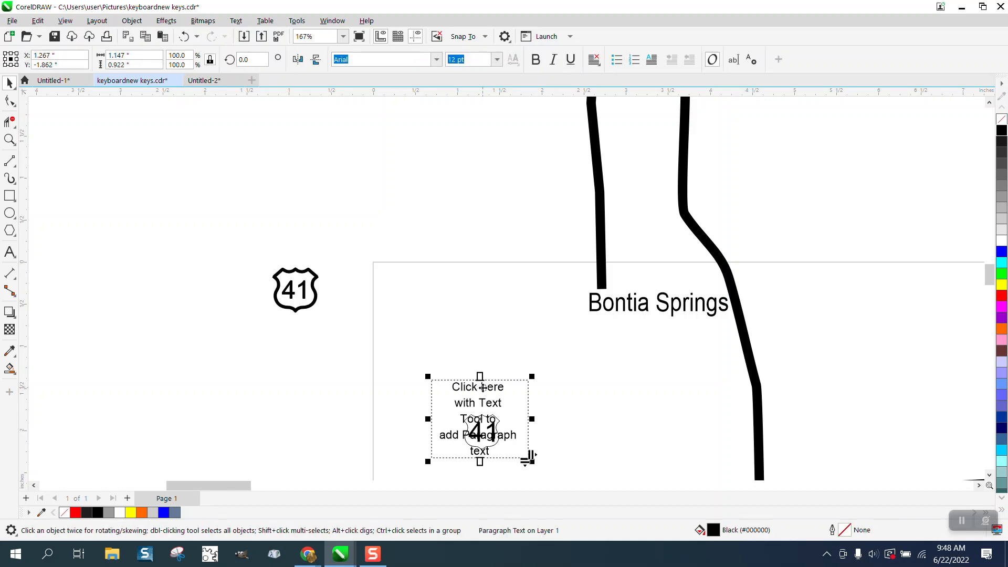
pyautogui.press('Escape')
pyautogui.click(483, 387)
pyautogui.press('Delete')
# - Shift the new shield outline slightly right and down around the 41 text
pyautogui.click(9, 140)
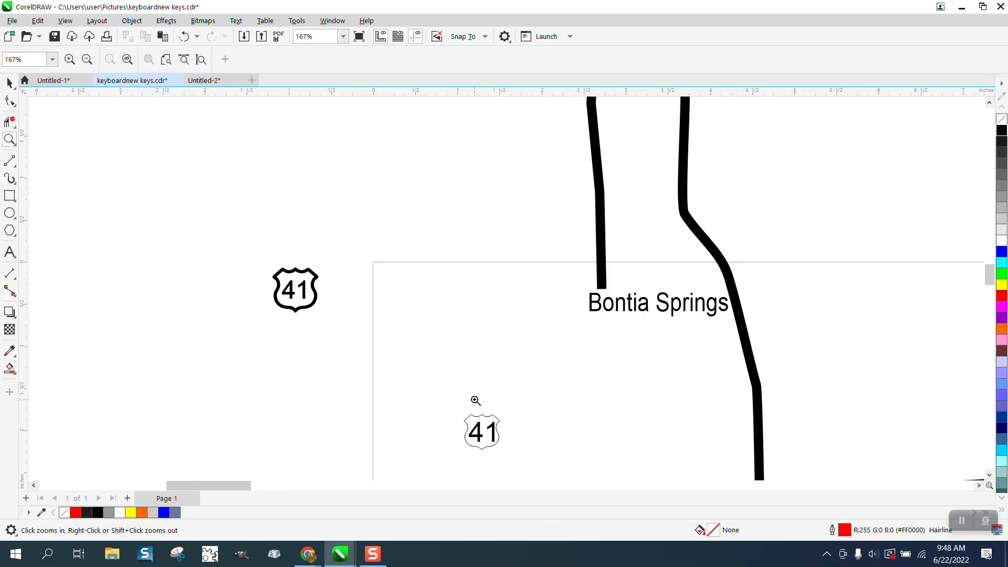
pyautogui.moveTo(549, 477); pyautogui.dragTo(549, 478)
pyautogui.click(10, 83)
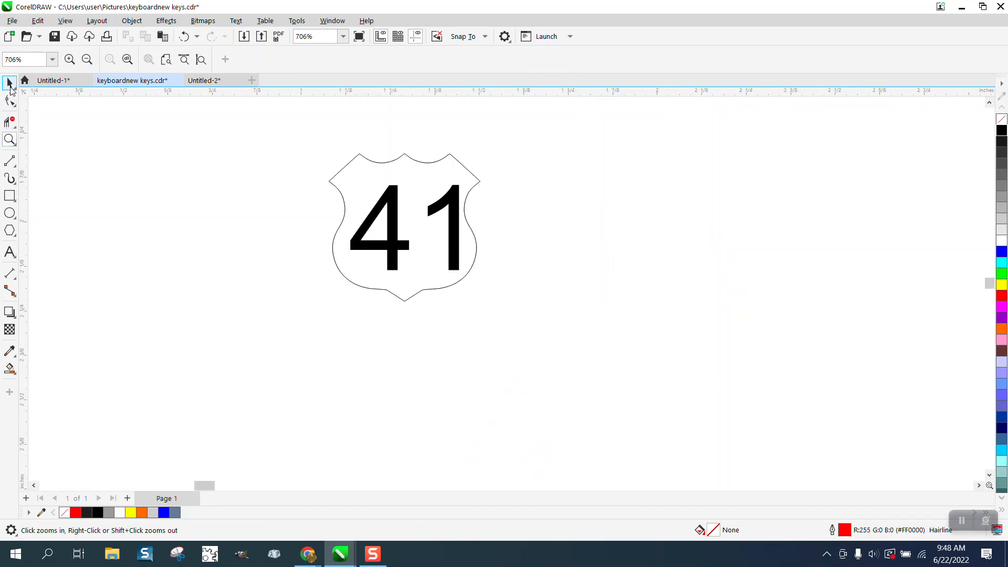
pyautogui.click(417, 162)
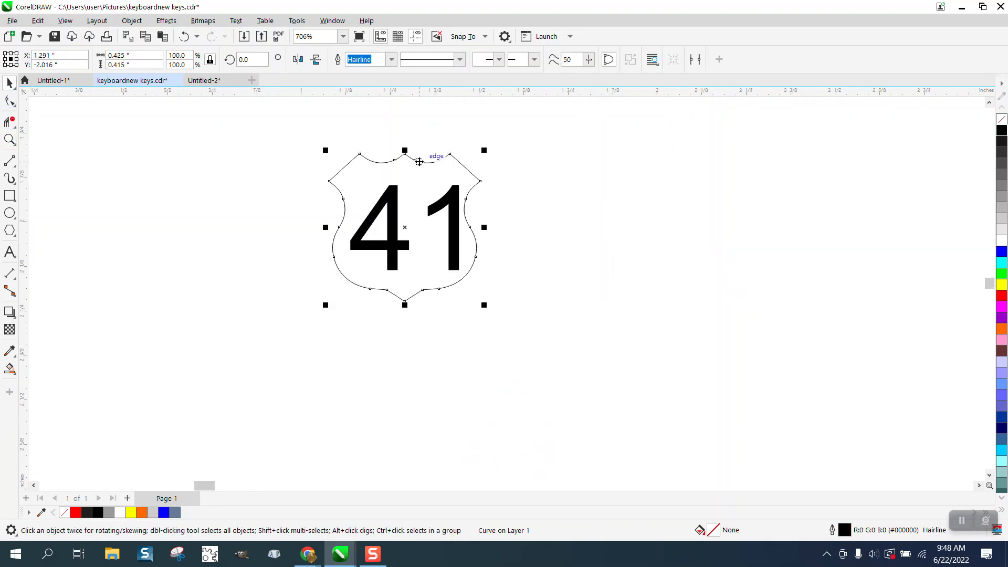
pyautogui.moveTo(419, 162); pyautogui.dragTo(424, 164)
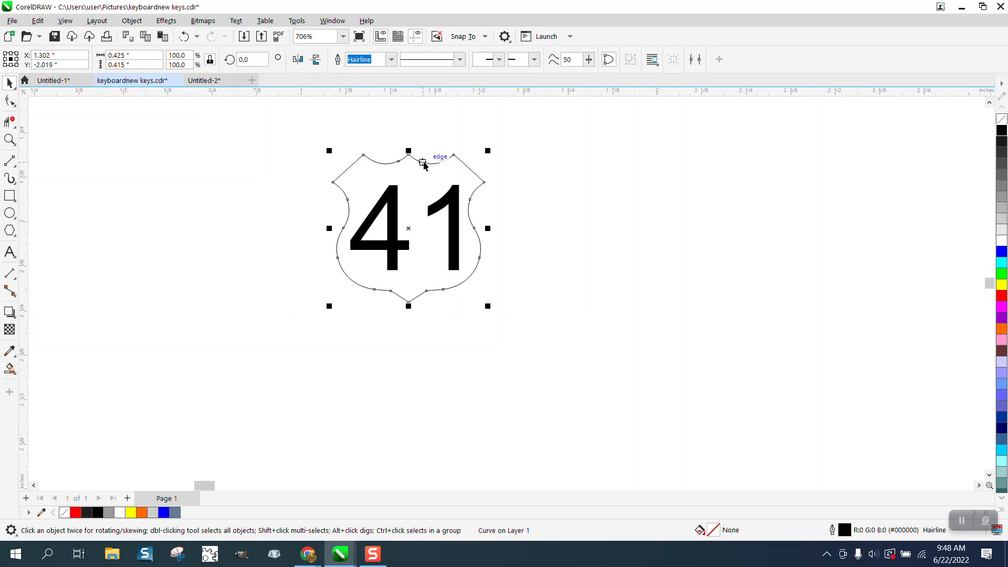
# - Set the shield's outline width to 1.5 pt and apply it with Scale with object enabled
pyautogui.click(391, 59)
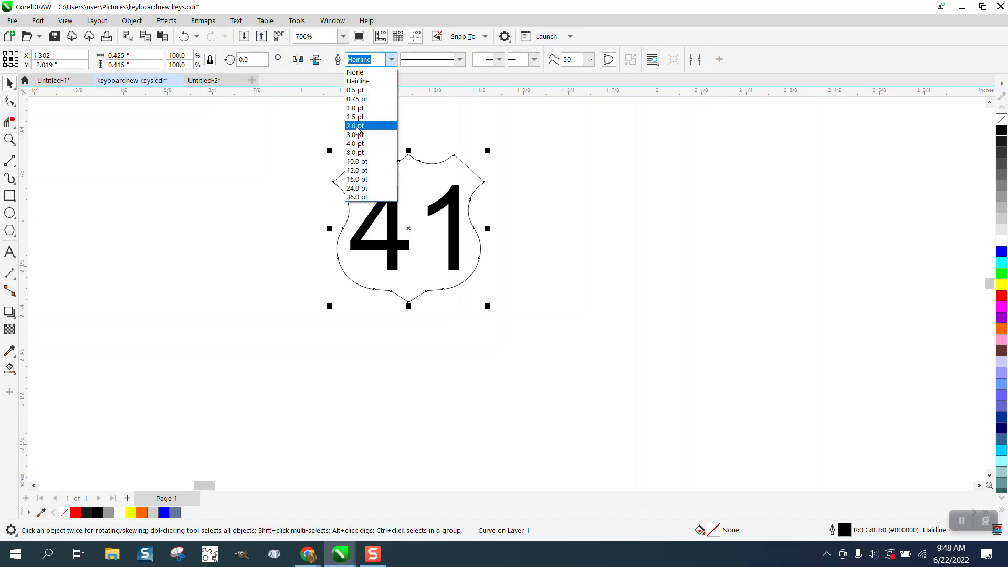
pyautogui.click(356, 126)
pyautogui.click(391, 60)
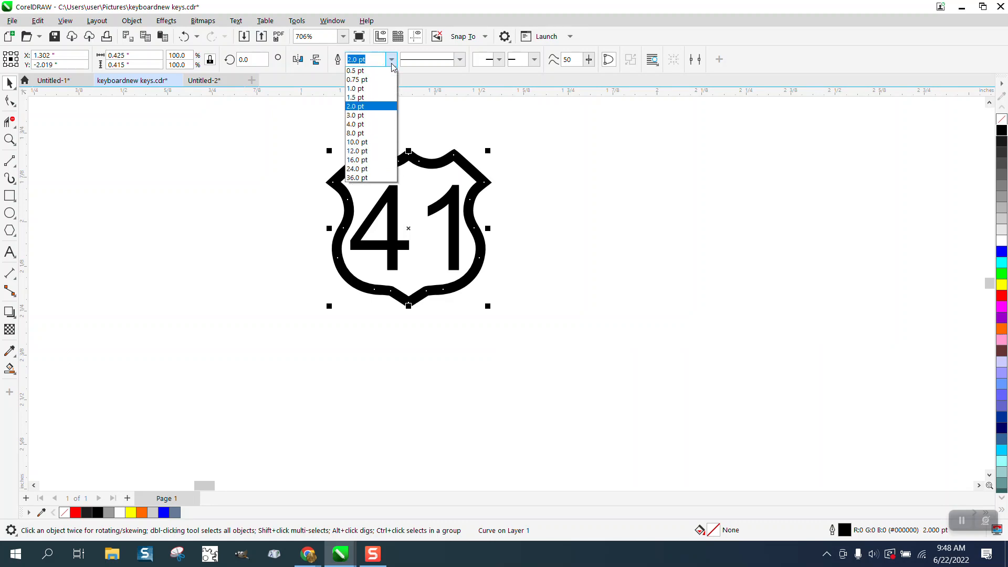
pyautogui.click(365, 120)
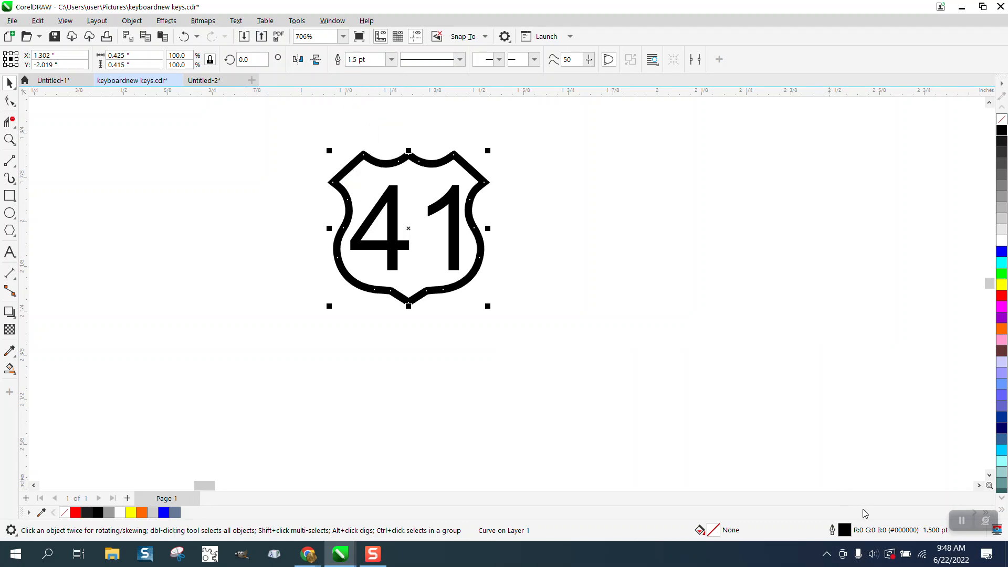
pyautogui.doubleClick(845, 530)
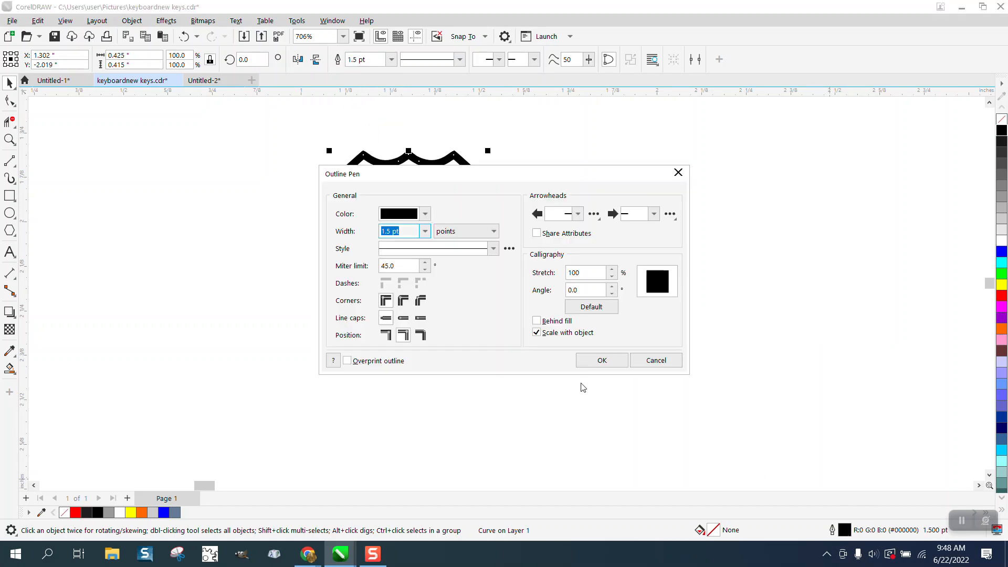
pyautogui.click(602, 360)
# - Group the shield with its 41 text and place two copies of the group to its left
pyautogui.scroll(-2, 508, 341)
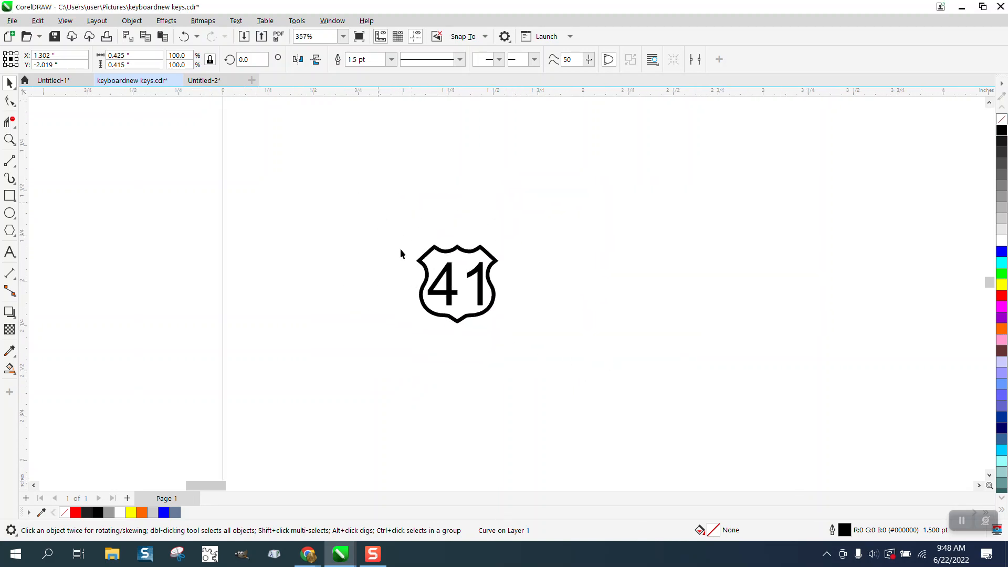
pyautogui.moveTo(563, 366); pyautogui.dragTo(552, 344)
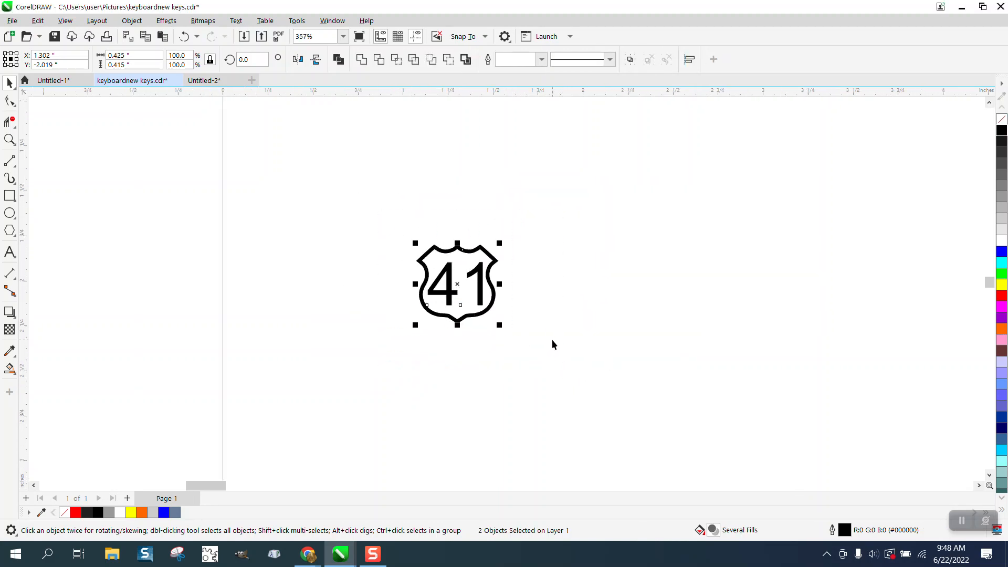
pyautogui.hotkey('ctrl', 'g')
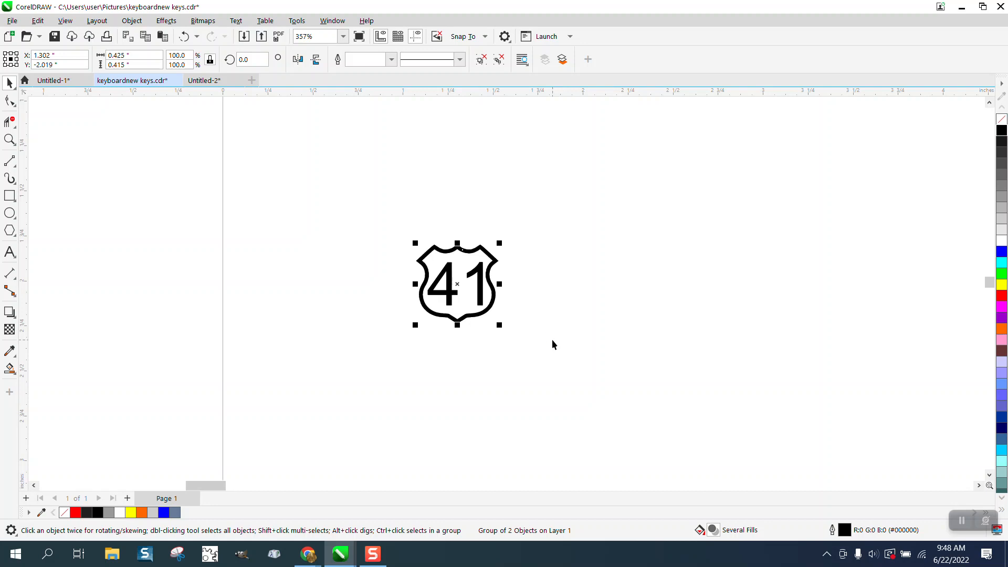
pyautogui.moveTo(457, 286); pyautogui.dragTo(357, 280)
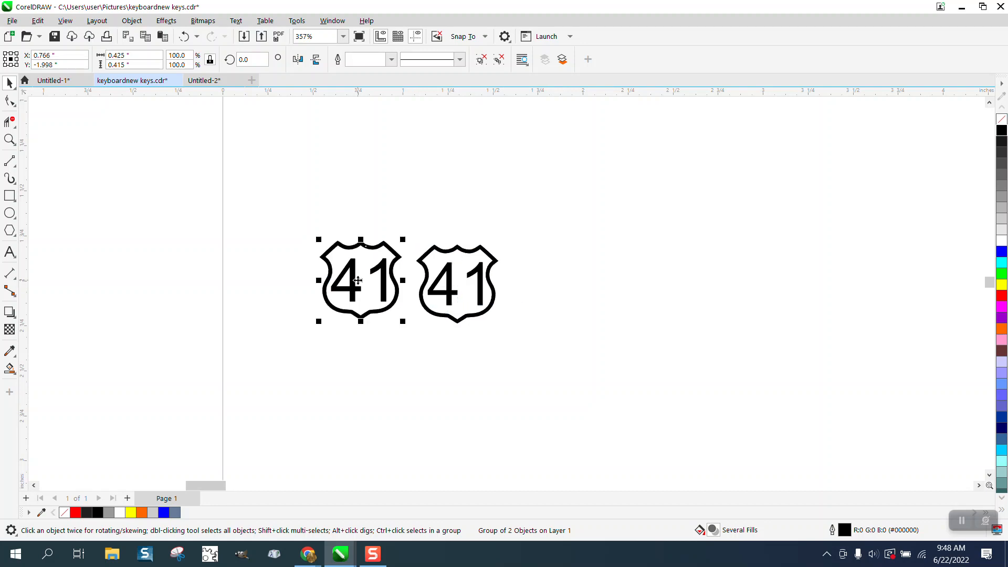
pyautogui.scroll(-5, 487, 289)
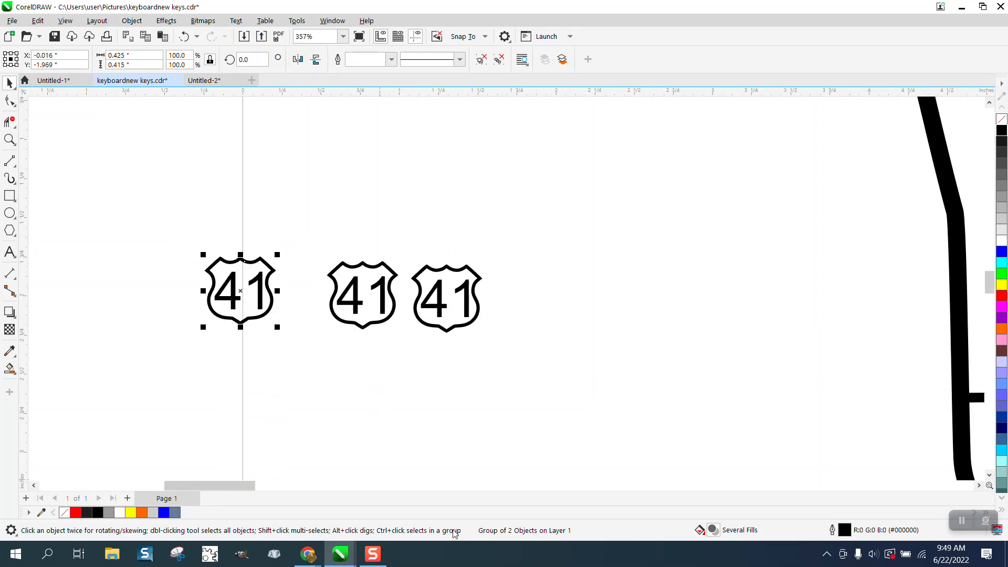
# - Select all the highway shields beside the road lines and move them together left, clear of the page
pyautogui.scroll(-1, 478, 312)
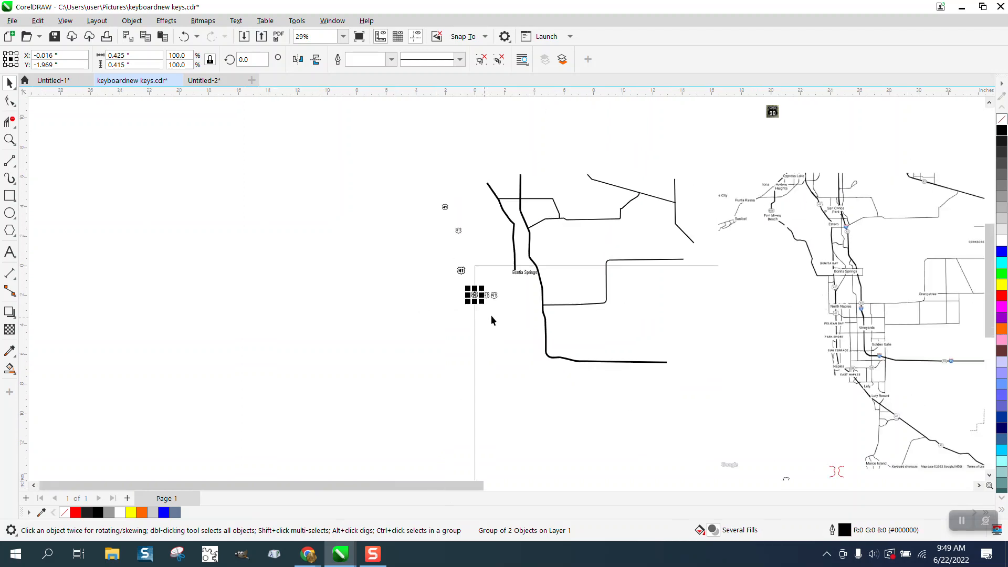
pyautogui.moveTo(424, 198); pyautogui.dragTo(512, 337)
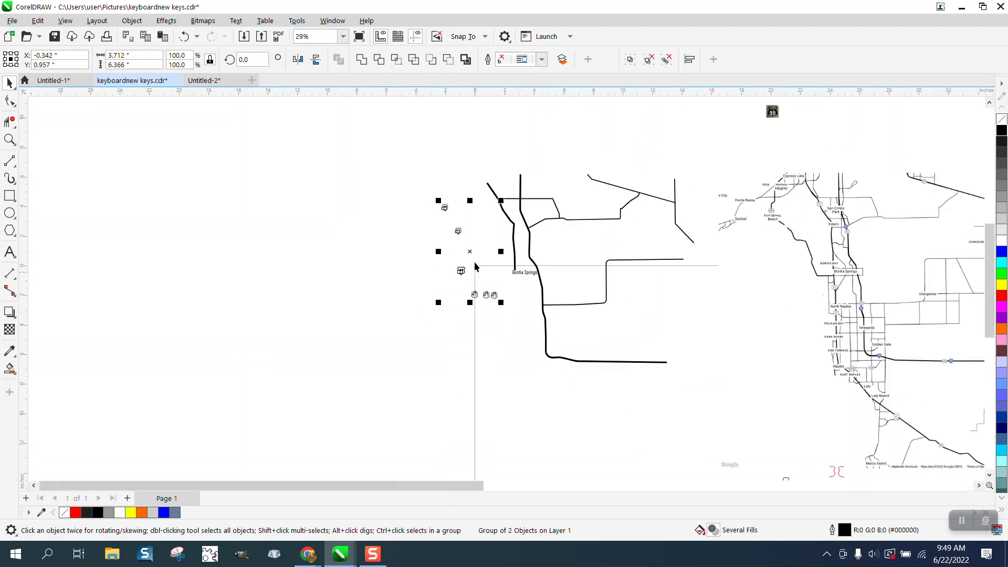
pyautogui.moveTo(468, 252); pyautogui.dragTo(327, 271)
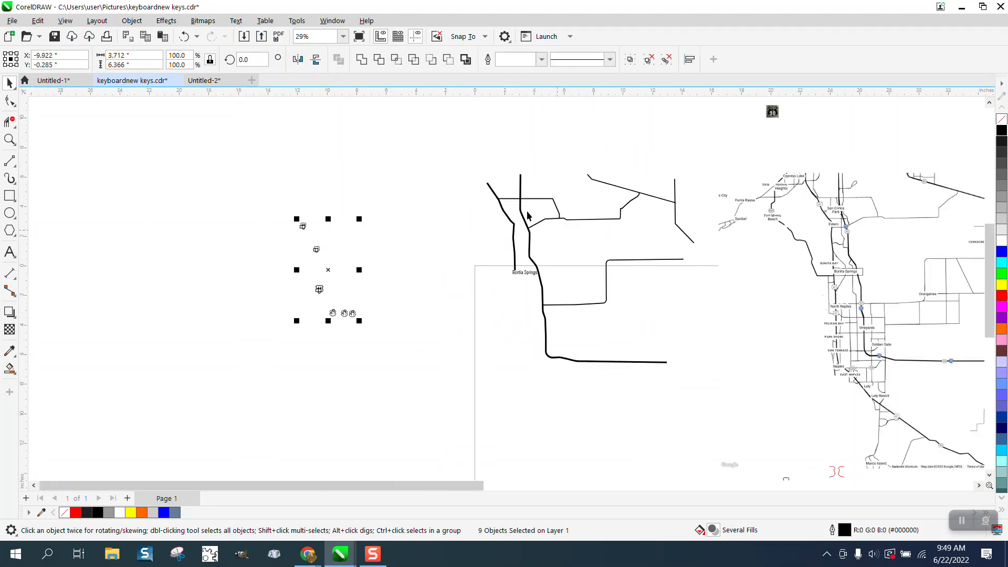
# - Change the outline colour of the traced road lines and the Bontia Springs label to red
pyautogui.moveTo(469, 154); pyautogui.dragTo(677, 376)
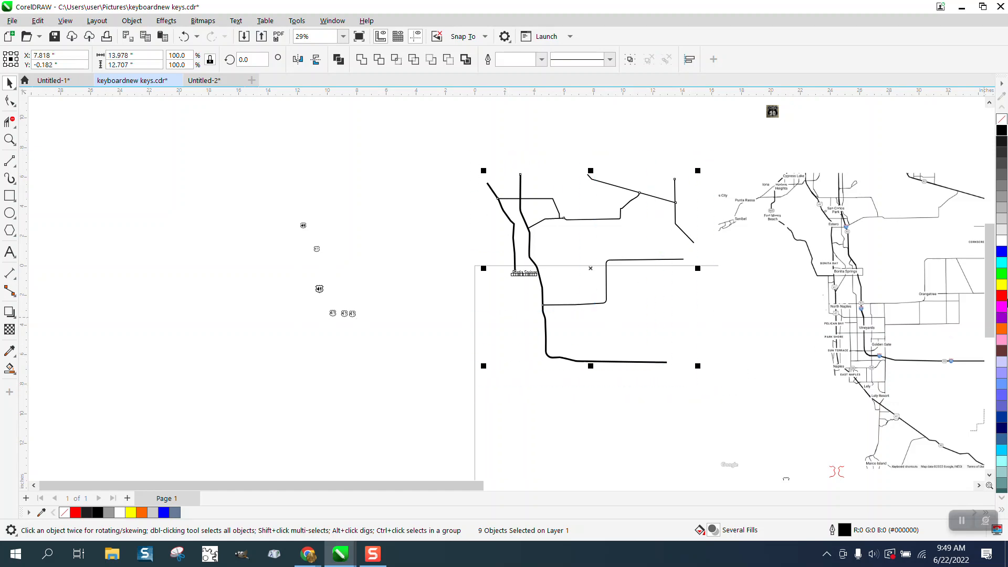
pyautogui.rightClick(1002, 297)
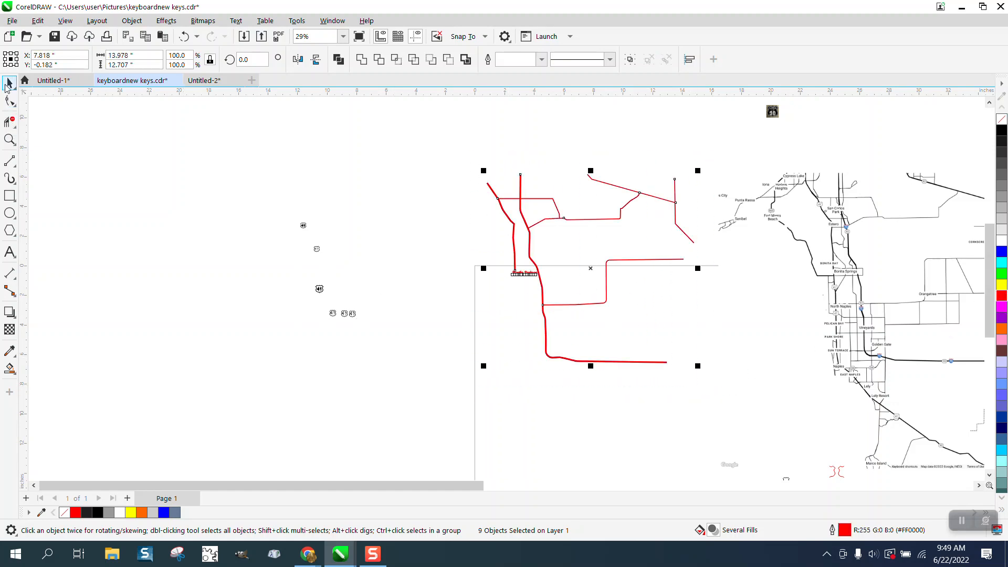
pyautogui.click(726, 152)
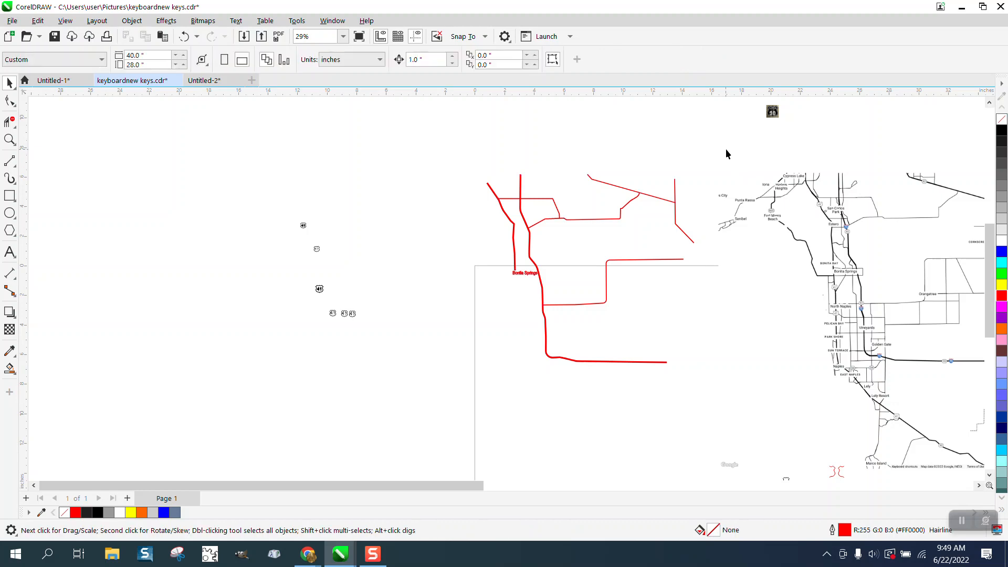
# - Set the nudge distance to 20 inches and compare the map bitmap with the red roads by nudging it left over them and undoing that move
pyautogui.click(405, 61)
pyautogui.write('20')
pyautogui.click(802, 187)
pyautogui.press('Left')
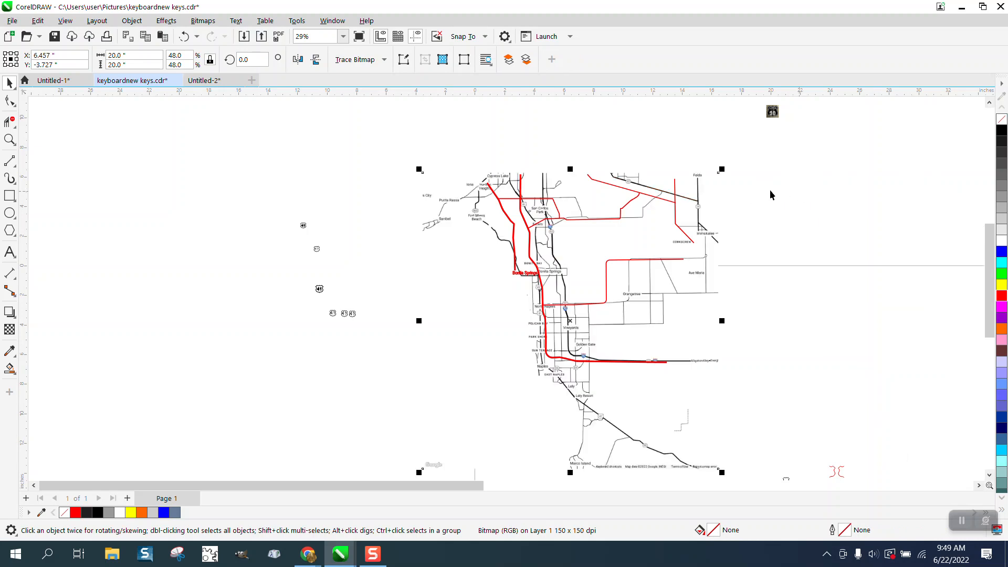
pyautogui.click(185, 36)
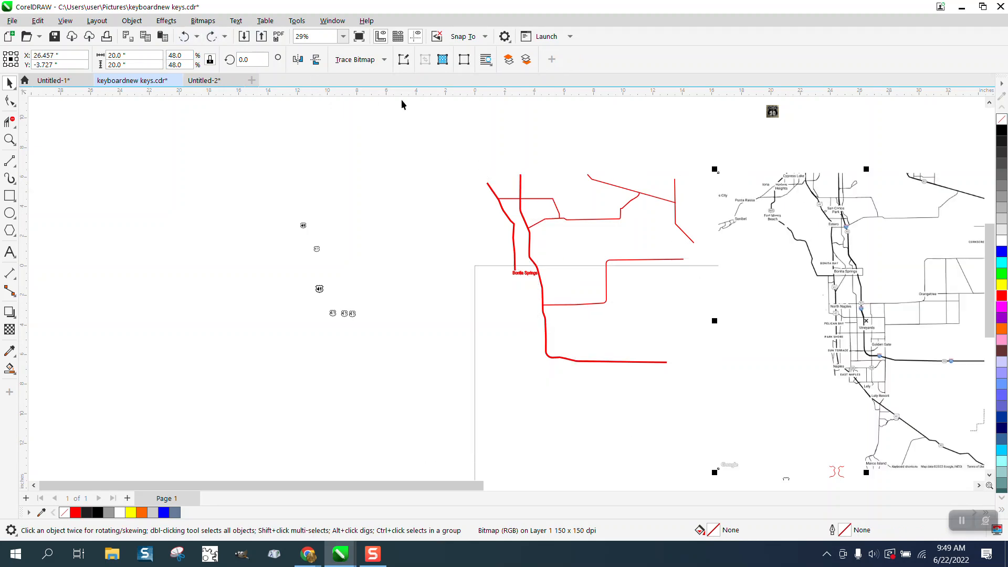
pyautogui.click(436, 128)
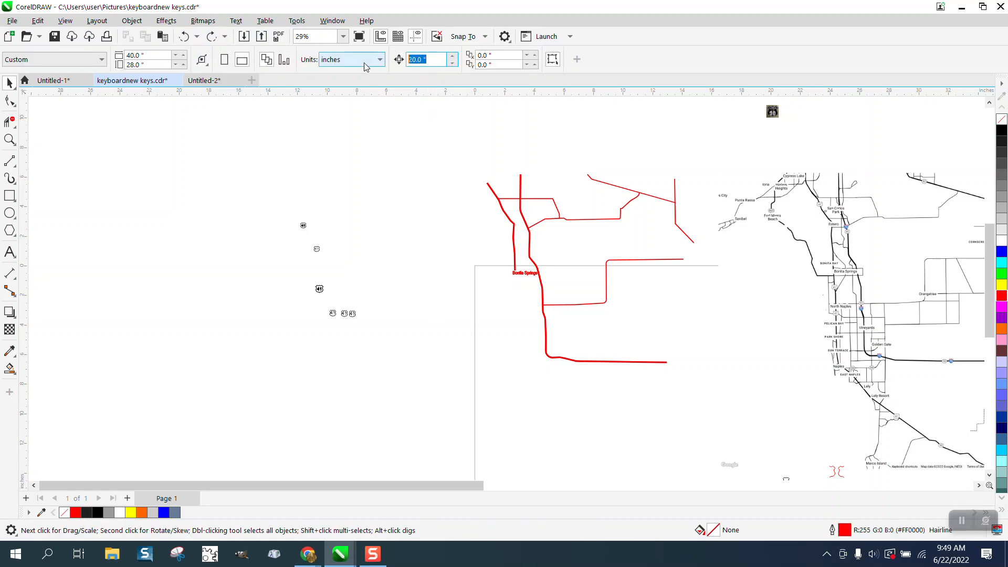
# - Set the nudge distance to 18 inches, nudge the map bitmap left, and roughly align it under the red roads
pyautogui.write('18')
pyautogui.click(838, 213)
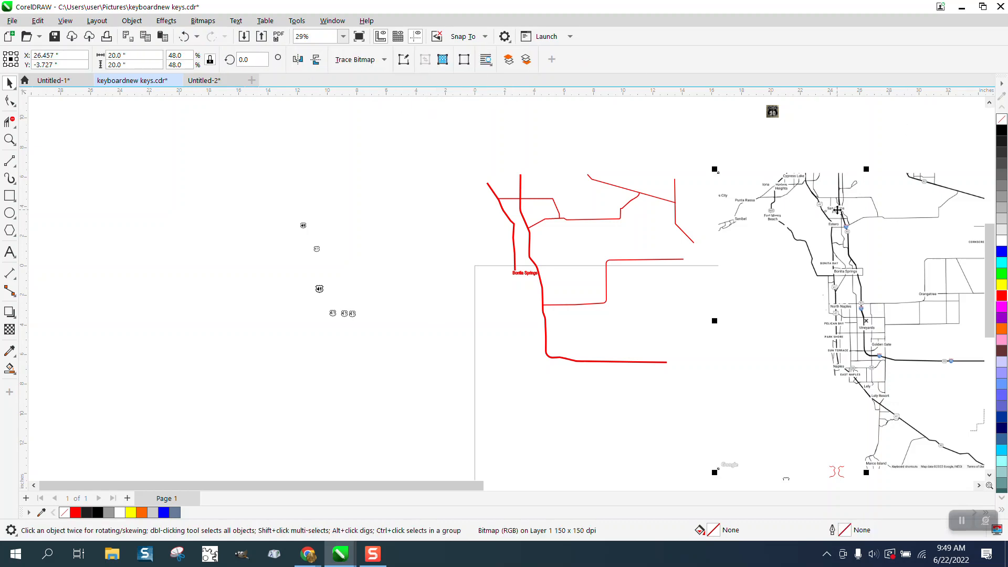
pyautogui.press('Left')
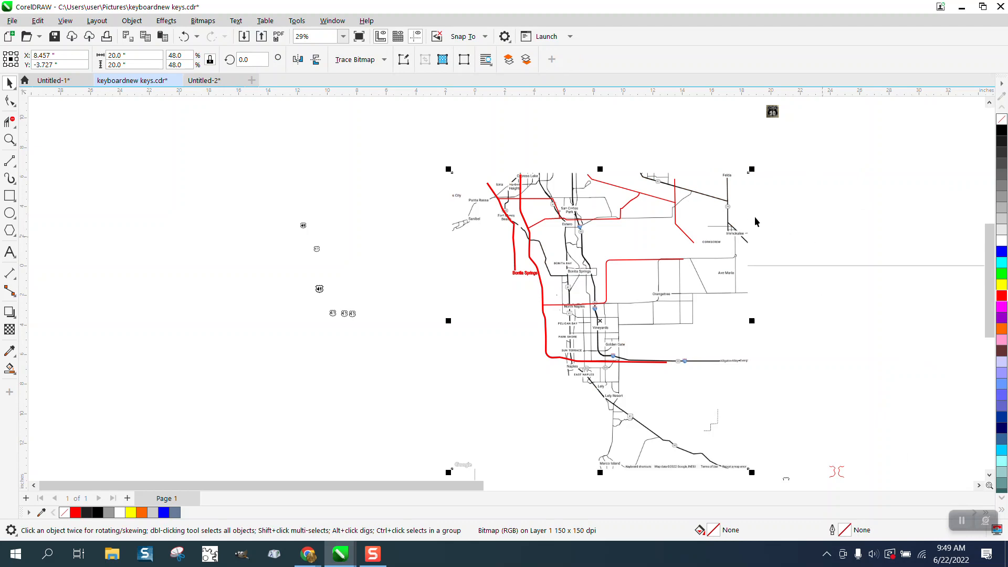
pyautogui.moveTo(733, 208); pyautogui.dragTo(708, 217)
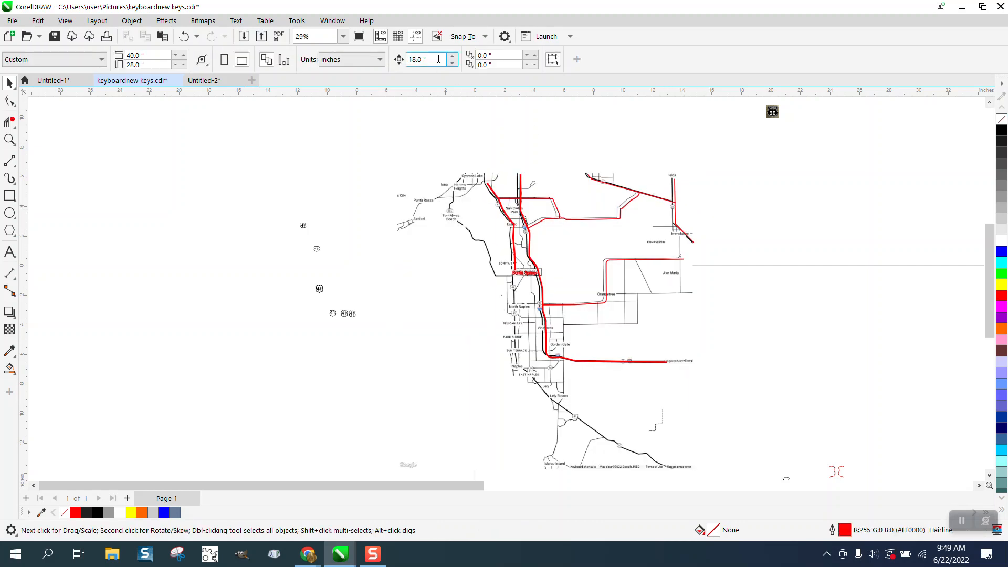
# - Set the nudge distance to 0.001 inch and nudge the map bitmap right to bring the Route 29 line under its red road
pyautogui.moveTo(435, 60); pyautogui.dragTo(404, 61)
pyautogui.write('.001')
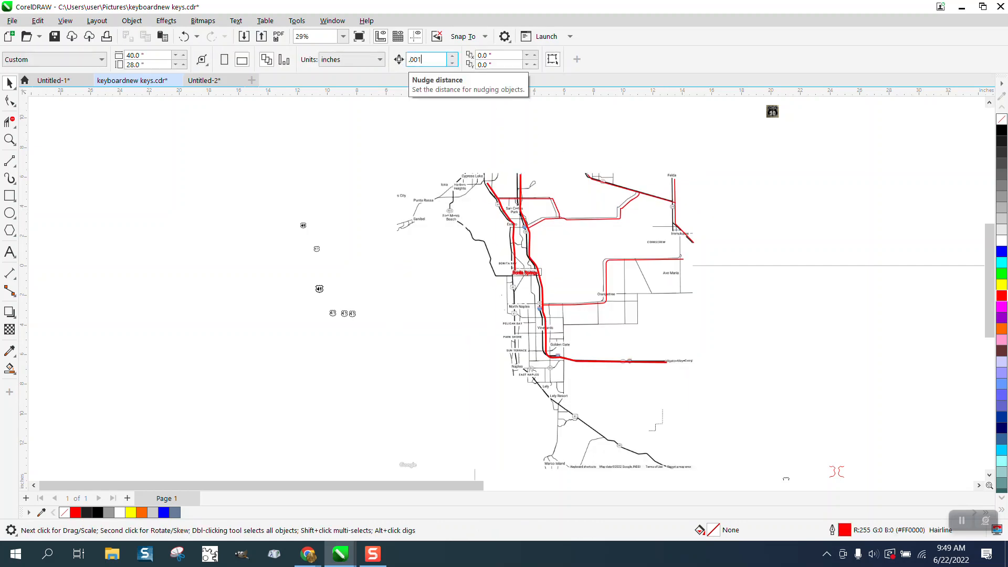
pyautogui.click(10, 139)
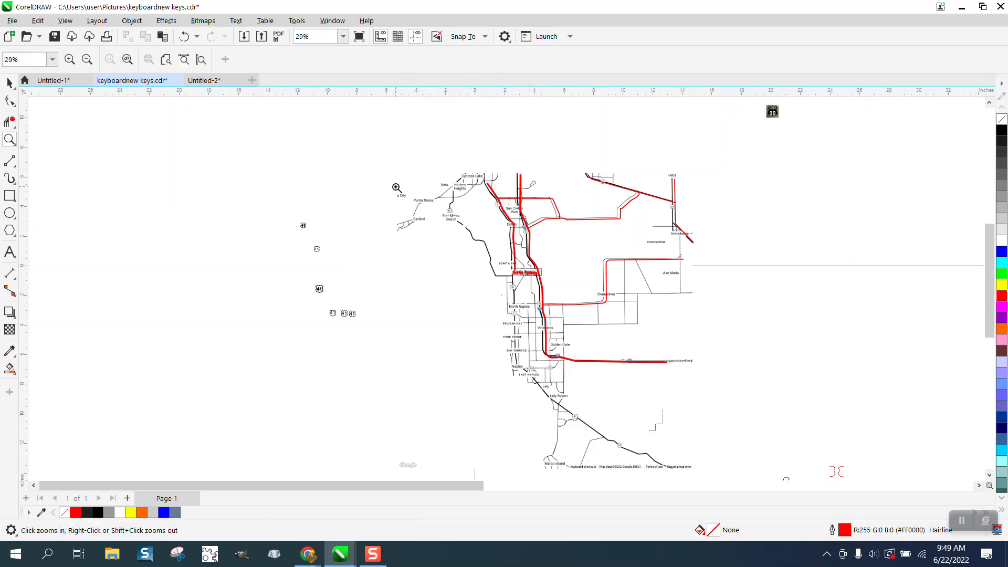
pyautogui.moveTo(611, 157); pyautogui.dragTo(746, 249)
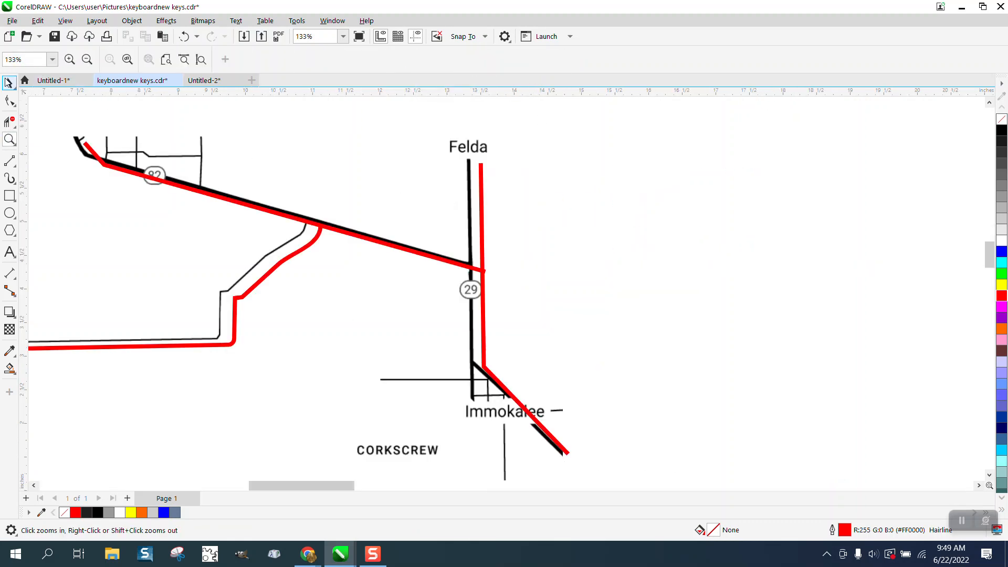
pyautogui.click(9, 82)
pyautogui.click(482, 187)
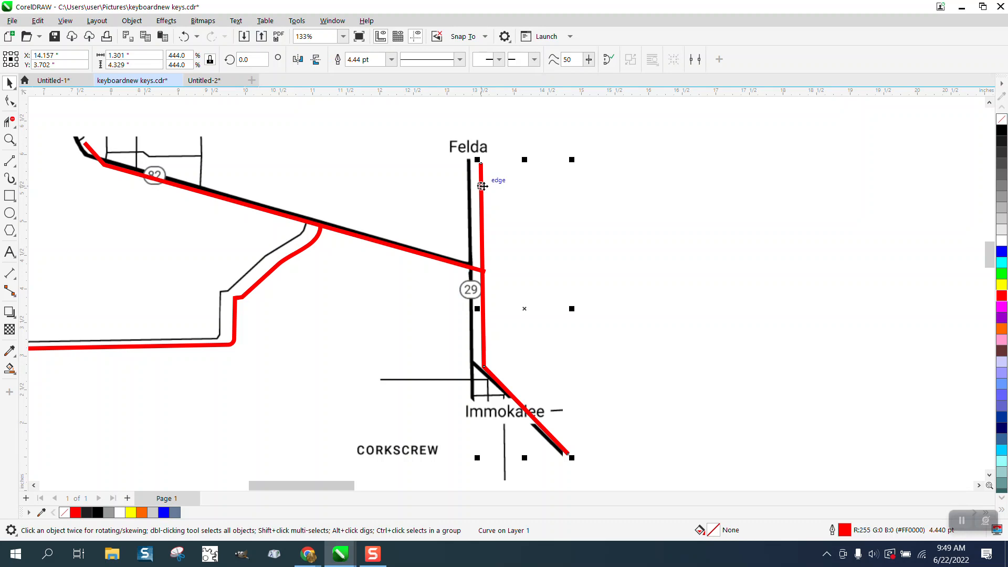
pyautogui.click(434, 183)
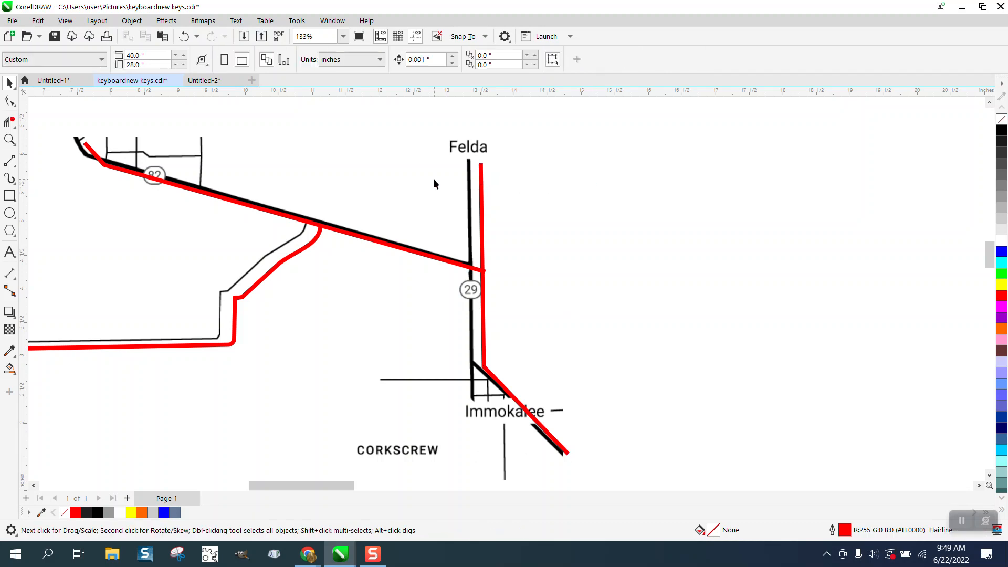
pyautogui.click(468, 174)
pyautogui.press('Right')
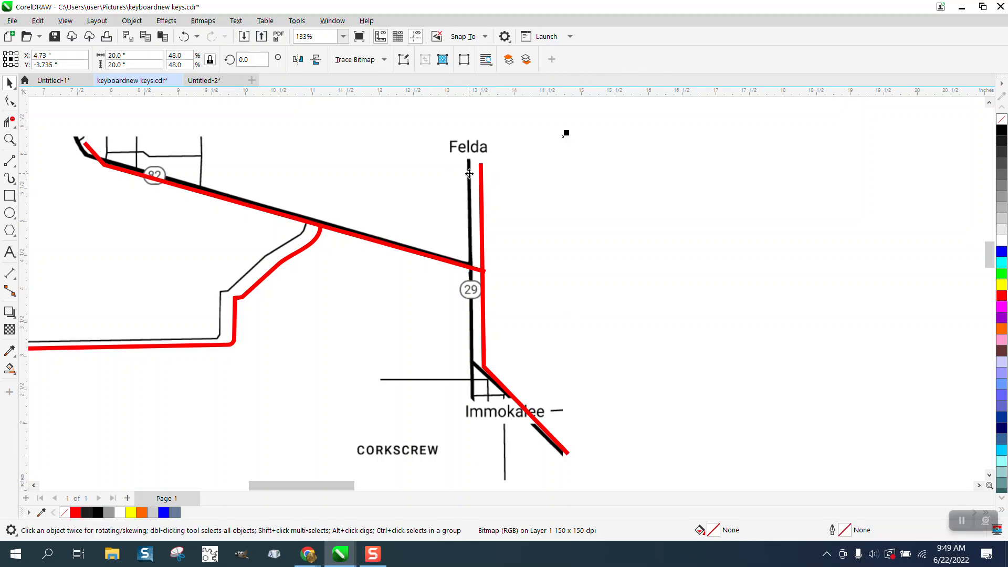
pyautogui.press('Right')
pyautogui.press('Right')
pyautogui.press('Right')
pyautogui.press('Right')
pyautogui.press('Right')
pyautogui.press('Right')
pyautogui.press('Right')
pyautogui.press('Right')
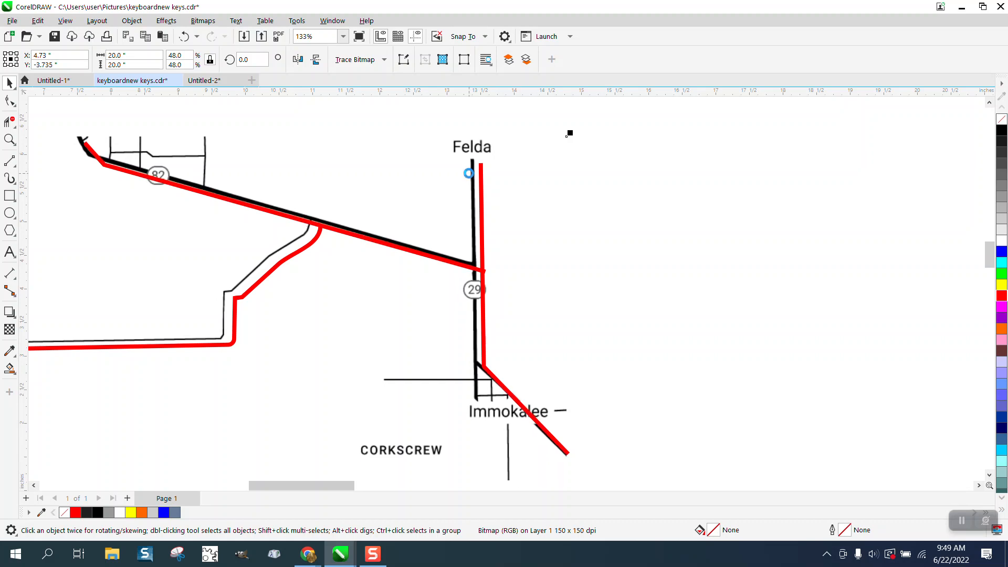
pyautogui.press('Right')
pyautogui.press('Right')
pyautogui.press('Right')
pyautogui.press('Right')
pyautogui.press('Right')
pyautogui.press('Right')
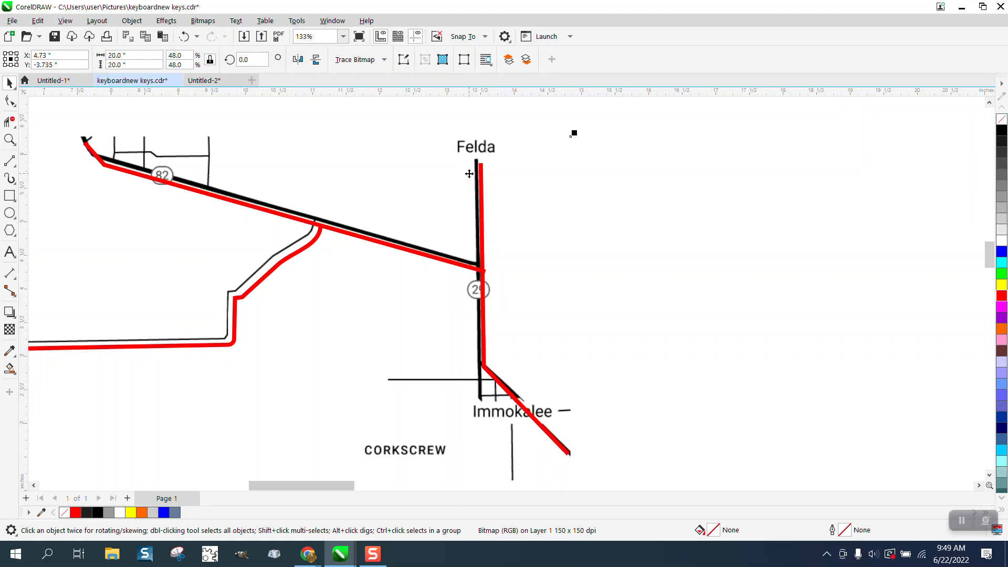
# - Nudge the map bitmap down until the Route 82 line sits under its red road, and deselect it
pyautogui.press('Down')
pyautogui.press('Down')
pyautogui.press('Down')
pyautogui.press('Down')
pyautogui.press('Down')
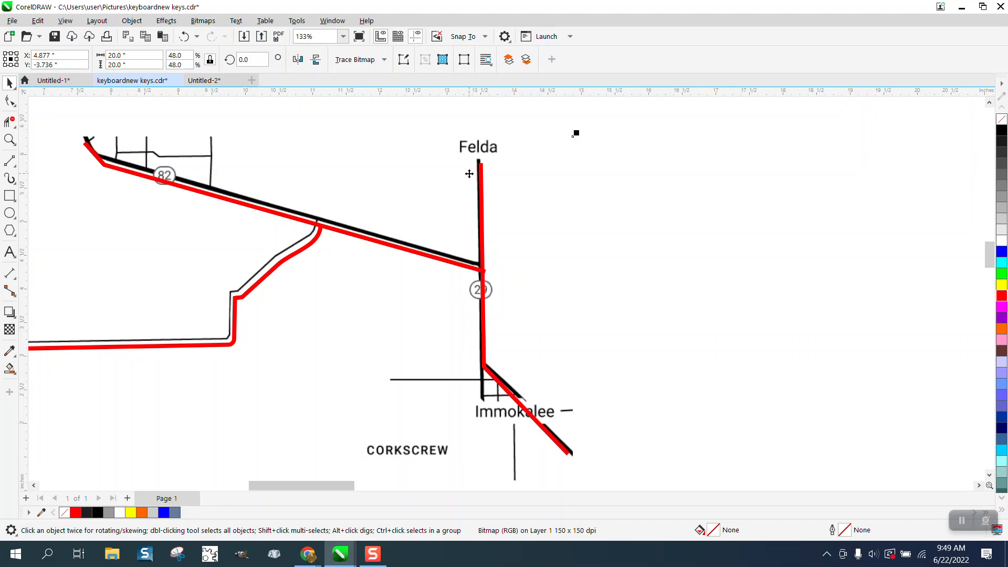
pyautogui.press('Down')
pyautogui.press('Down')
pyautogui.press('Down')
pyautogui.press('Down')
pyautogui.press('Down')
pyautogui.press('Down')
pyautogui.press('Down')
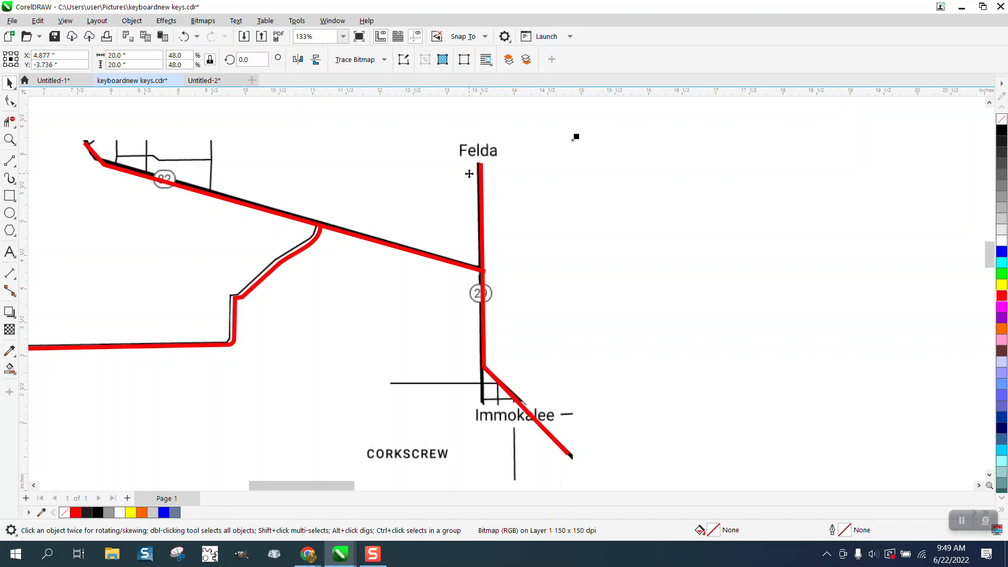
pyautogui.click(557, 214)
pyautogui.press('Escape')
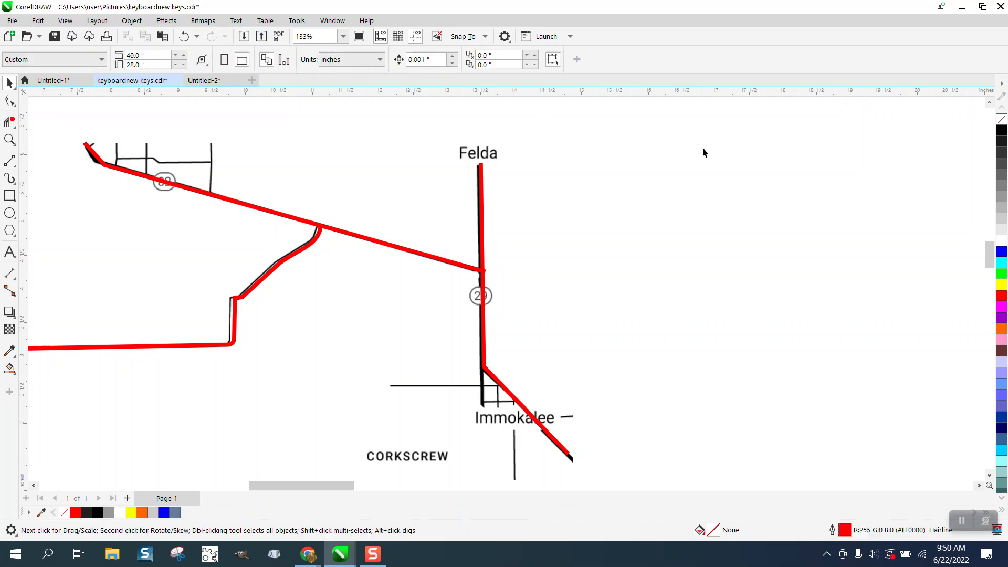
# - Set the nudge distance to 20 inches and select the map bitmap
pyautogui.doubleClick(435, 59)
pyautogui.write('20')
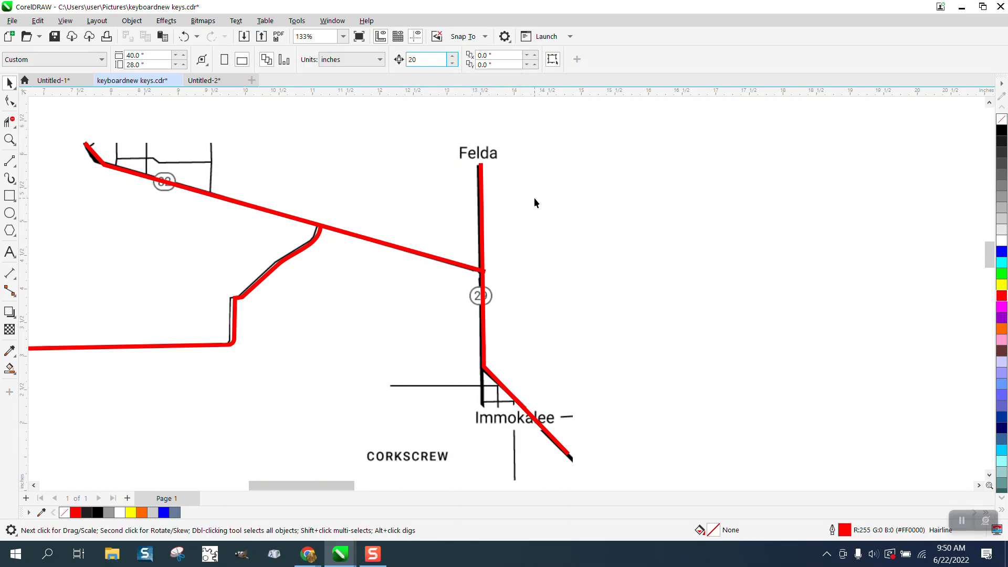
pyautogui.click(480, 203)
pyautogui.scroll(-6, 493, 205)
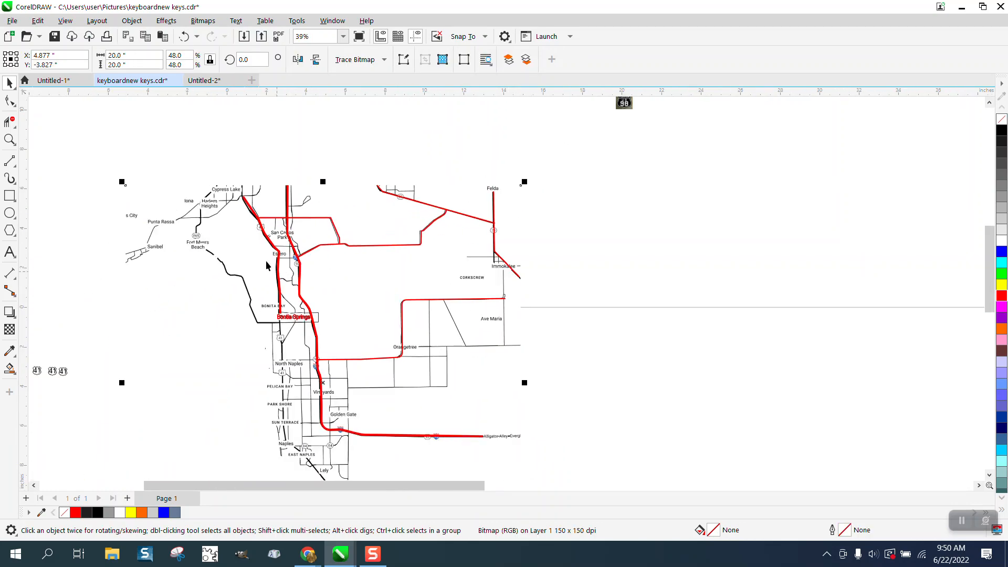
# - Draw a rectangle about 0.52 by 0.39 inch around the map's 41 shield beside San Carlos Park
pyautogui.click(10, 139)
pyautogui.moveTo(254, 221); pyautogui.dragTo(299, 241)
pyautogui.click(9, 196)
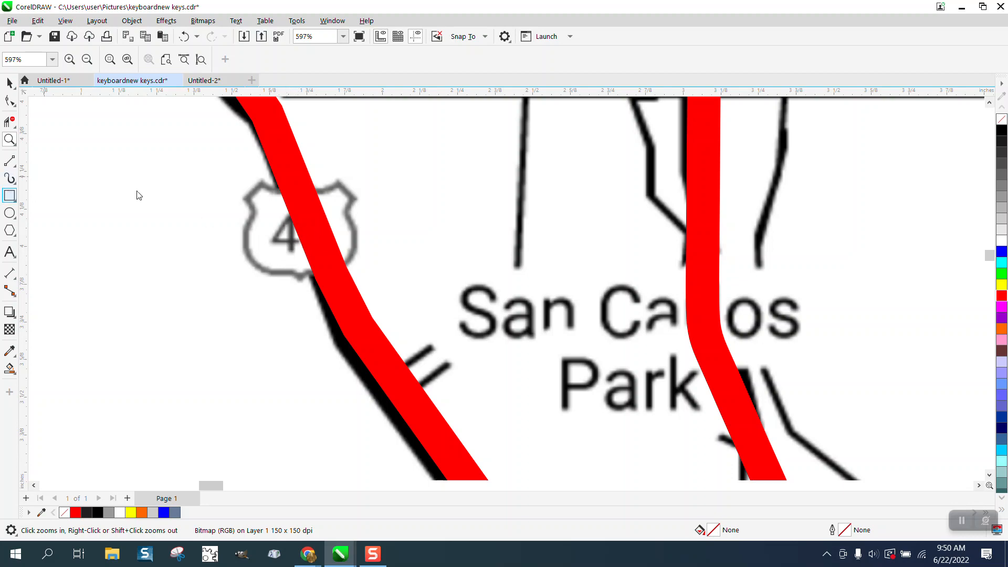
pyautogui.moveTo(228, 173); pyautogui.dragTo(383, 291)
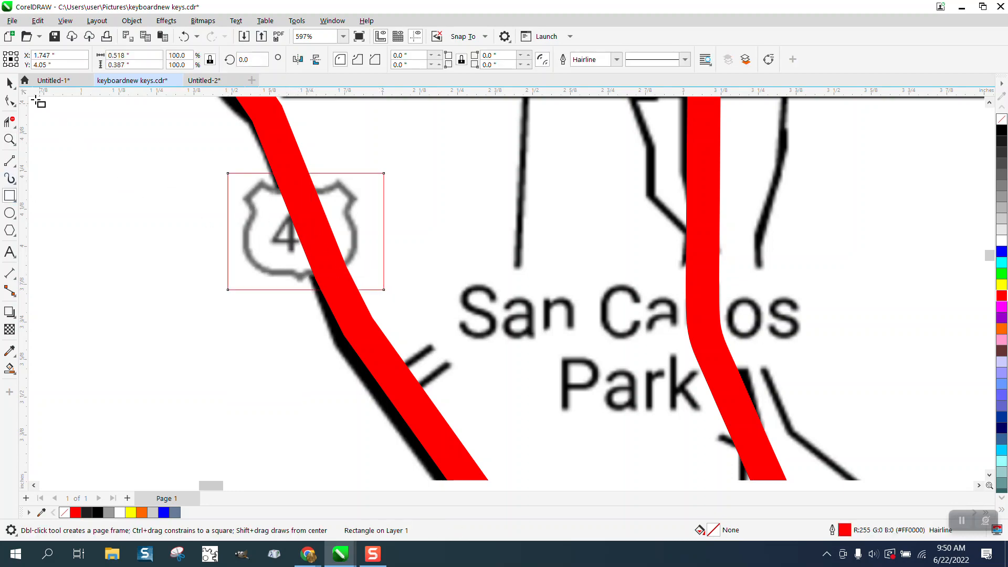
pyautogui.click(10, 83)
# - Nudge the map bitmap 20 inches right, clear of the red roads
pyautogui.scroll(-2, 99, 160)
pyautogui.scroll(-4, 643, 311)
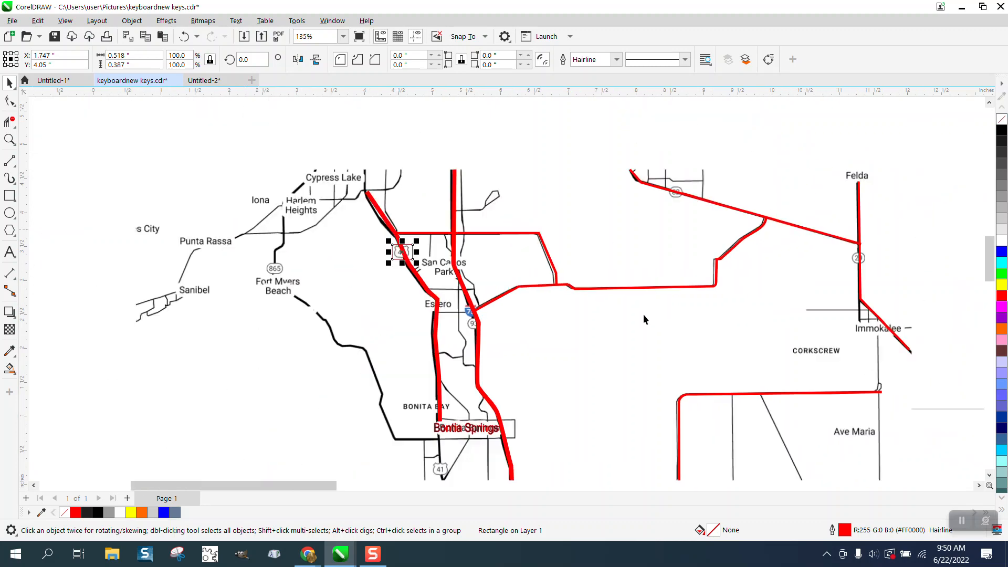
pyautogui.click(886, 265)
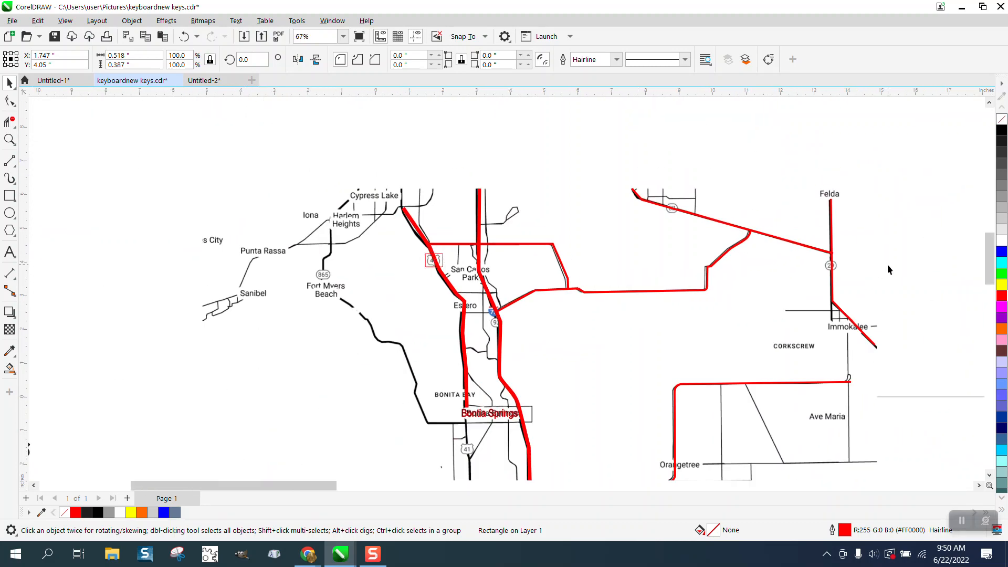
pyautogui.click(851, 400)
pyautogui.press('Right')
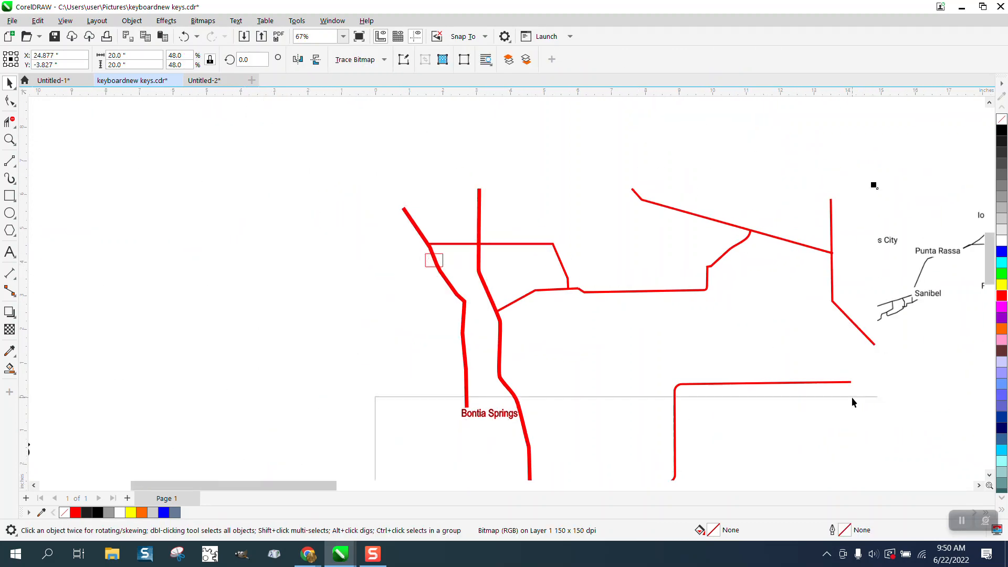
# - Move the bold 41 shield and its number next to the marker rectangle and scale them down to about 0.35 inch wide
pyautogui.scroll(-3, 425, 271)
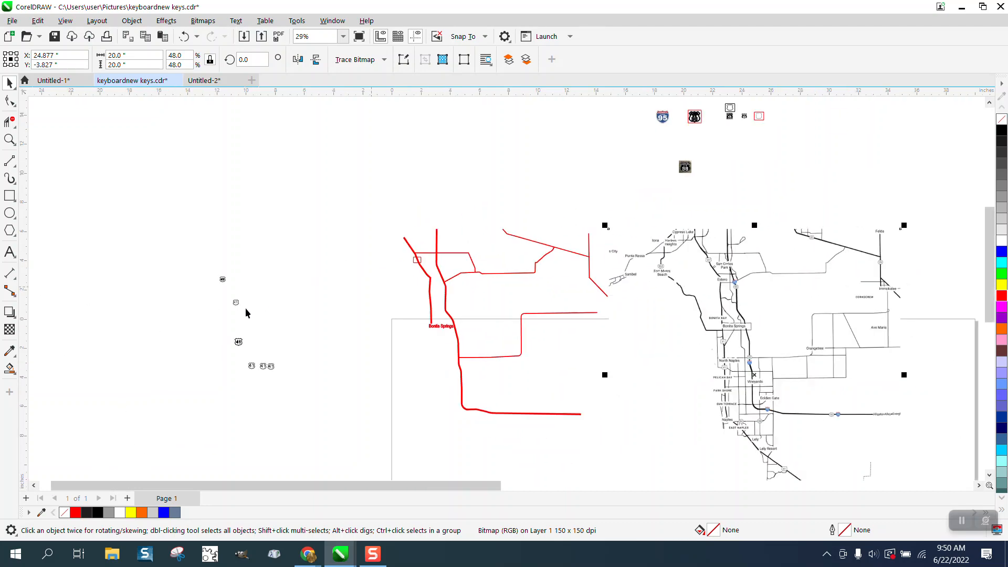
pyautogui.click(238, 342)
pyautogui.moveTo(238, 342); pyautogui.dragTo(504, 310)
pyautogui.click(10, 139)
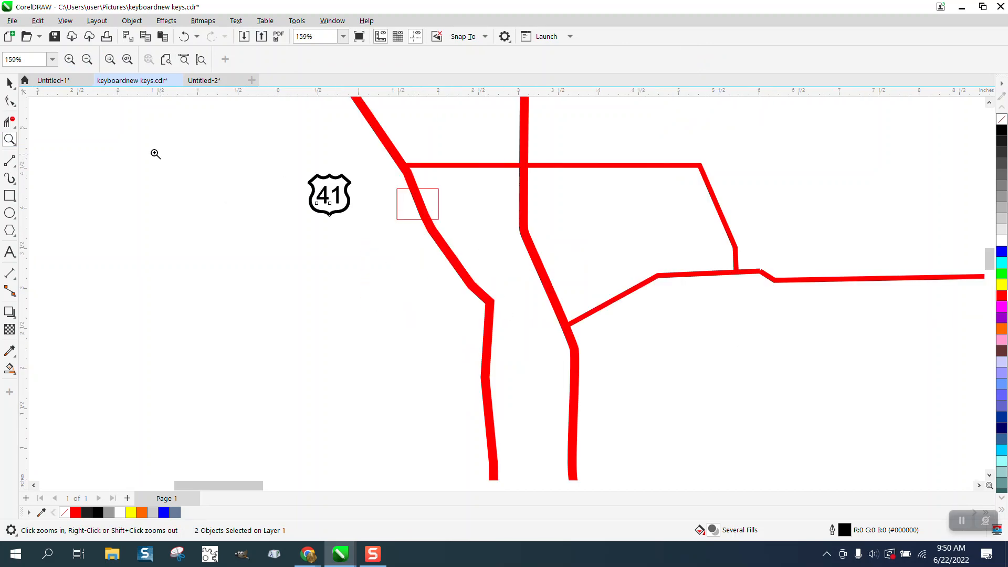
pyautogui.moveTo(239, 162); pyautogui.dragTo(533, 227)
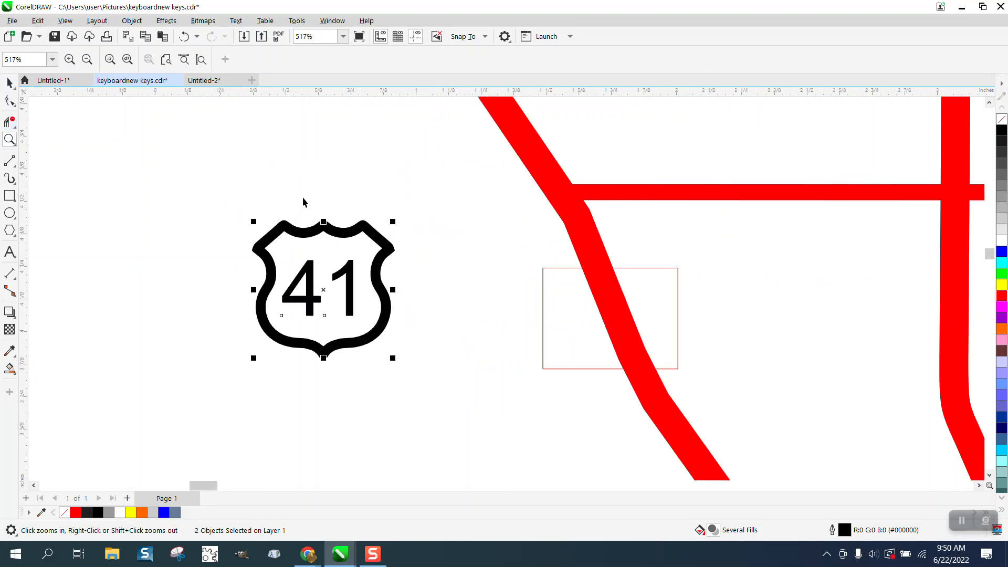
pyautogui.press('space')
pyautogui.moveTo(322, 288); pyautogui.dragTo(464, 300)
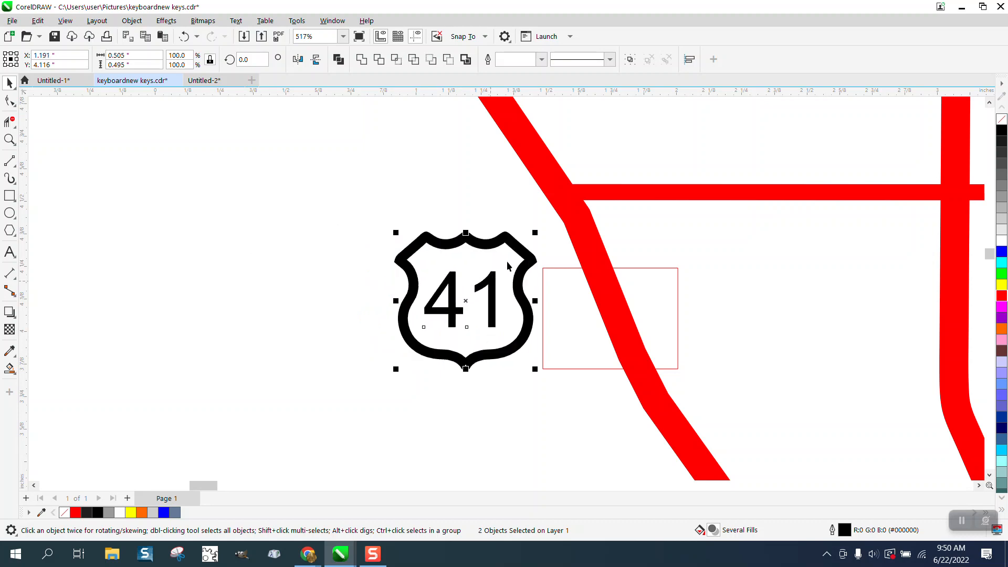
pyautogui.moveTo(535, 234); pyautogui.dragTo(498, 271)
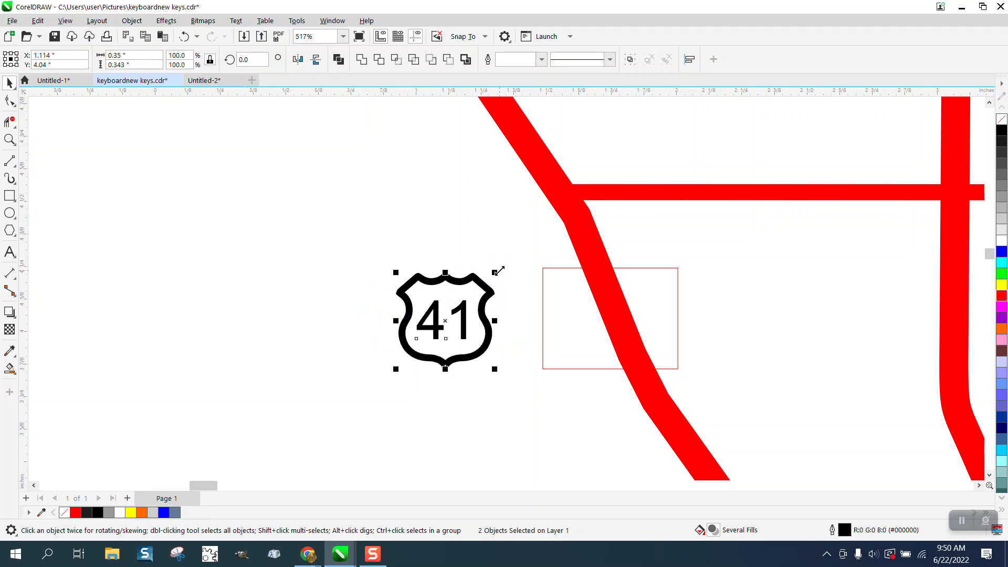
# - Delete the segment of the thick red road inside the marker rectangle with the Virtual Segment Delete tool
pyautogui.click(611, 294)
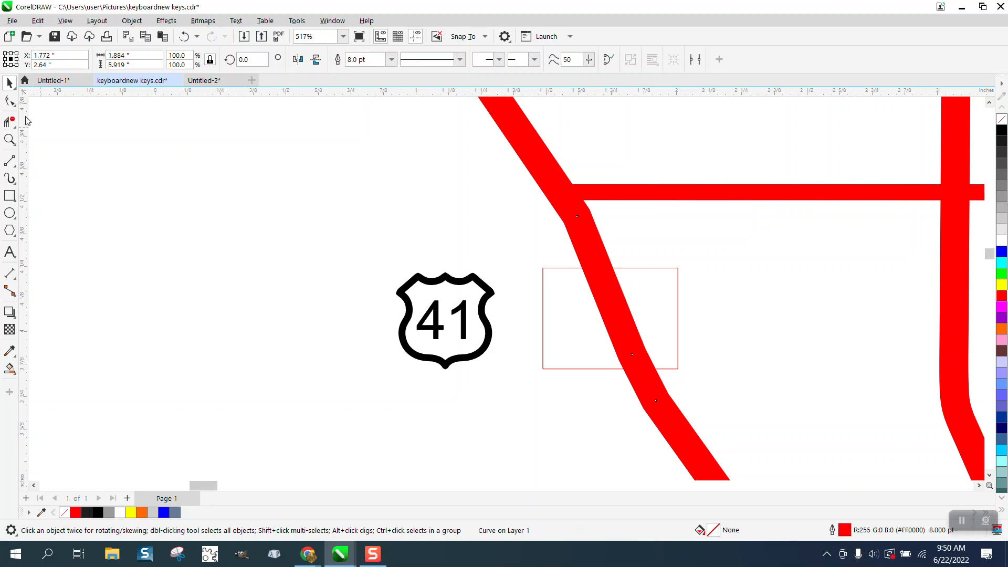
pyautogui.click(10, 122)
pyautogui.moveTo(566, 297); pyautogui.dragTo(645, 310)
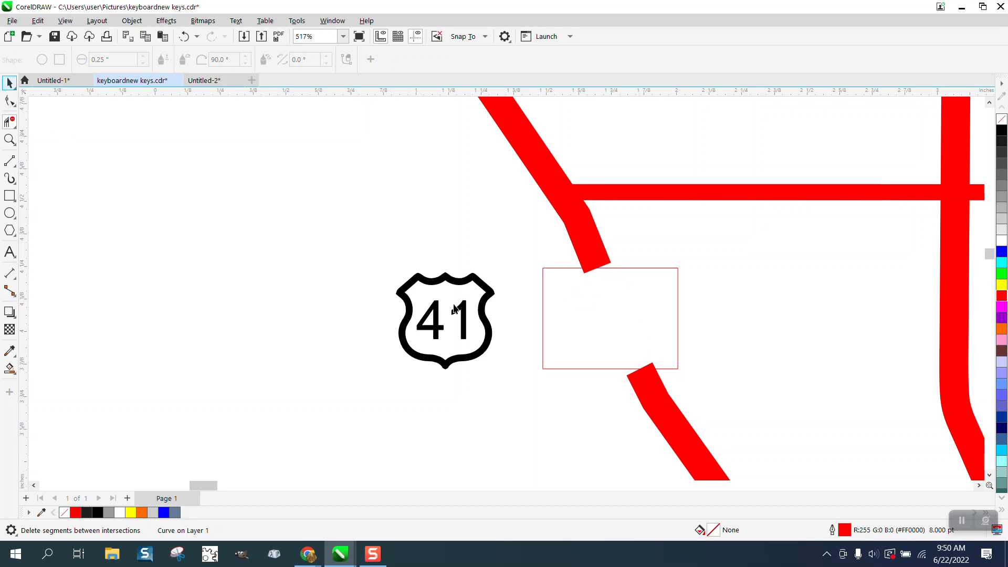
pyautogui.press('space')
pyautogui.moveTo(456, 317); pyautogui.dragTo(607, 320)
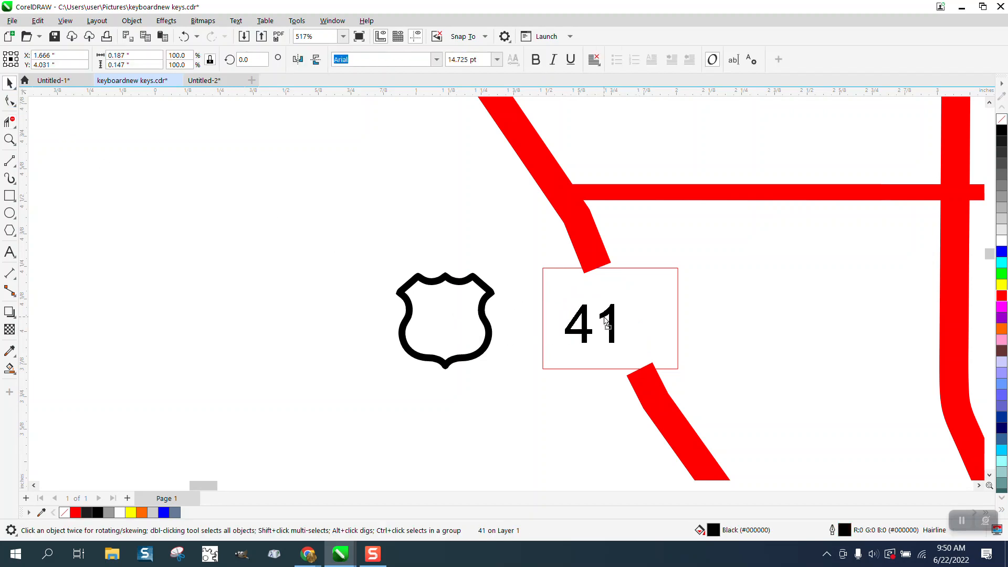
pyautogui.click(183, 36)
# - Group the shield outline with its 41 text and move the group into the road gap inside the rectangle
pyautogui.moveTo(378, 237); pyautogui.dragTo(541, 383)
pyautogui.hotkey('ctrl', 'g')
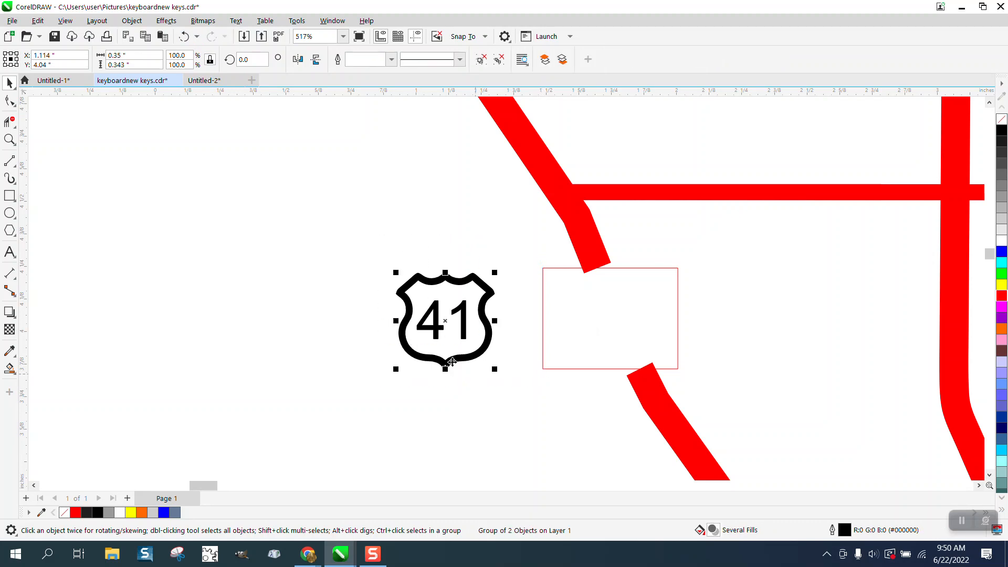
pyautogui.moveTo(443, 320); pyautogui.dragTo(604, 325)
# - Delete the marker rectangle around the 41 shield
pyautogui.click(686, 313)
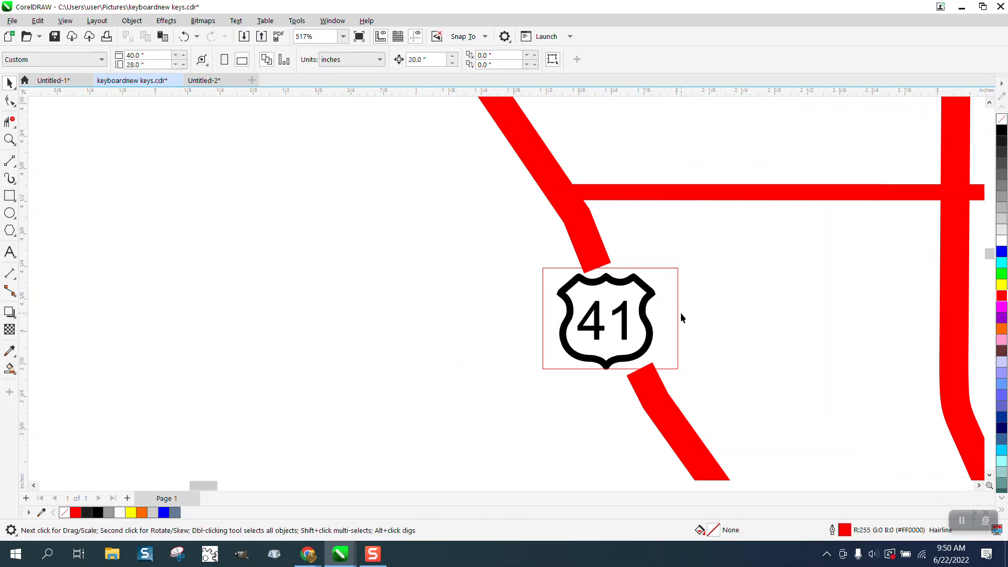
pyautogui.click(677, 315)
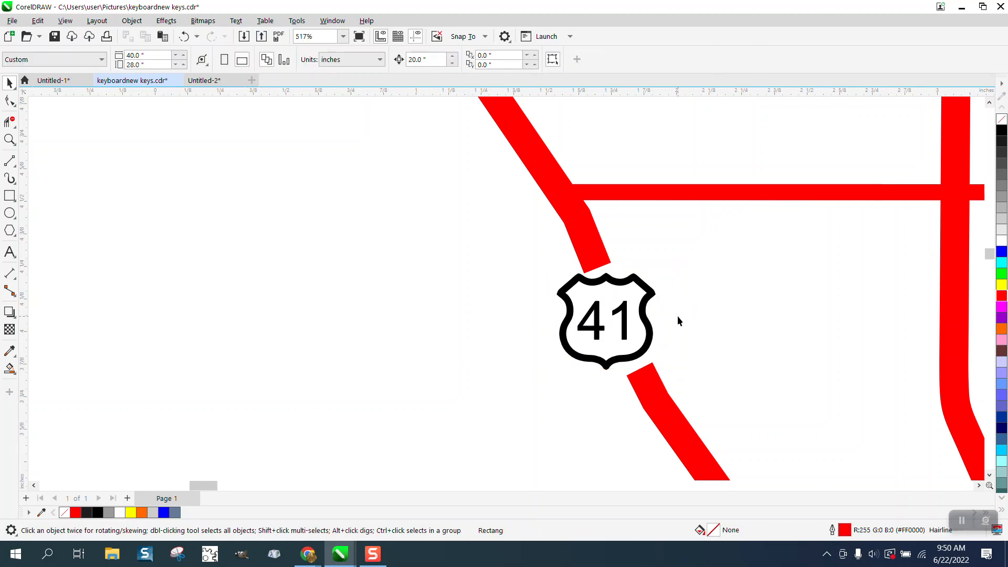
pyautogui.press('Delete')
# - Move one of the spare 41 shields onto the thick red road just above its junction with the thin road
pyautogui.scroll(-10, 368, 322)
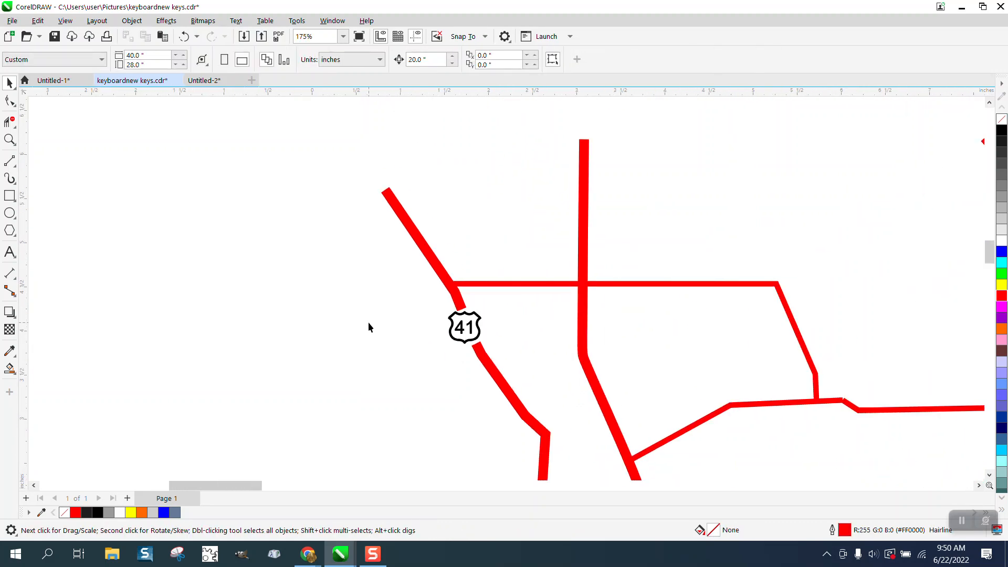
pyautogui.scroll(-2, 423, 331)
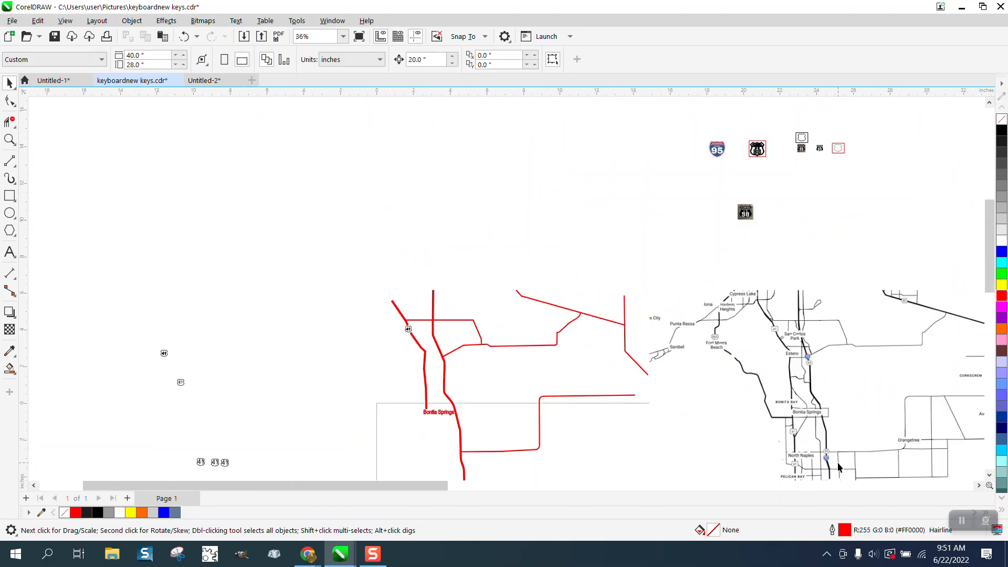
pyautogui.click(10, 139)
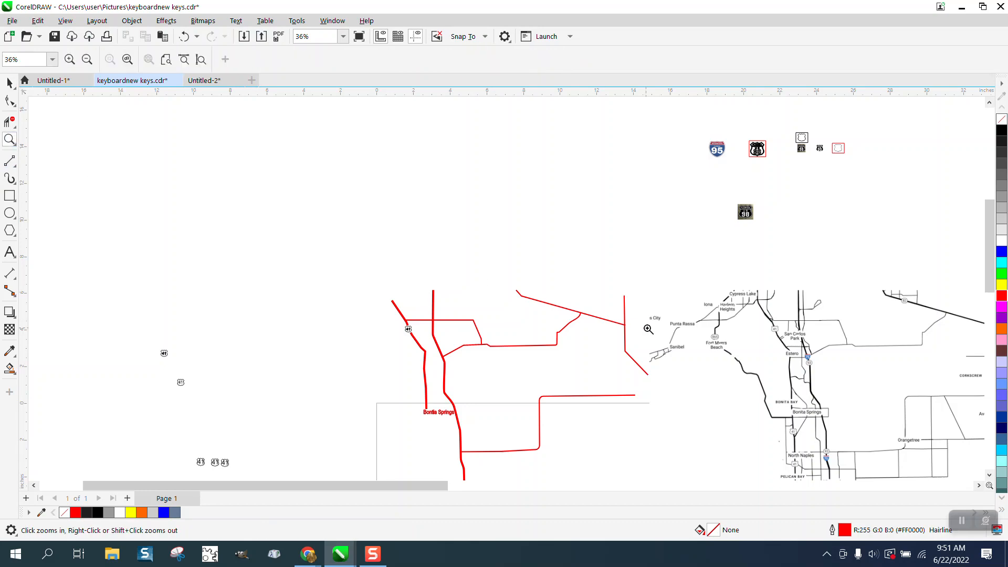
pyautogui.moveTo(781, 434); pyautogui.dragTo(848, 470)
pyautogui.scroll(-5, 590, 340)
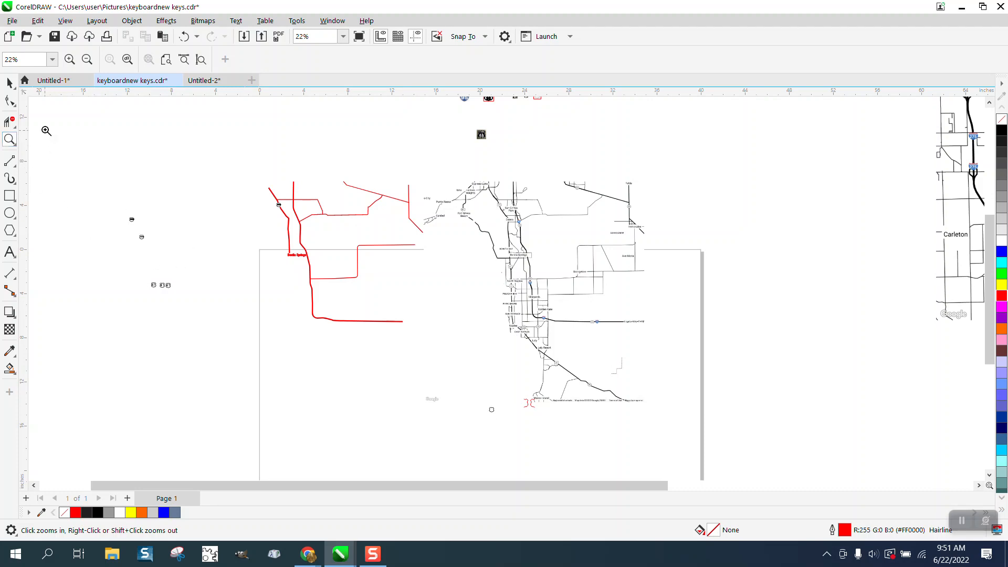
pyautogui.click(9, 82)
pyautogui.moveTo(203, 298); pyautogui.dragTo(400, 310)
pyautogui.press('z')
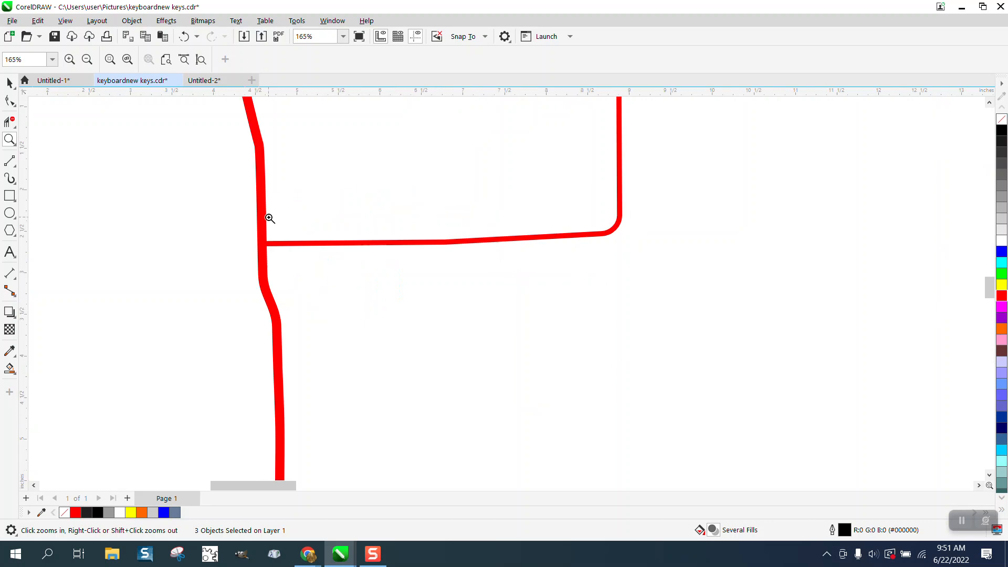
pyautogui.scroll(-3, 462, 299)
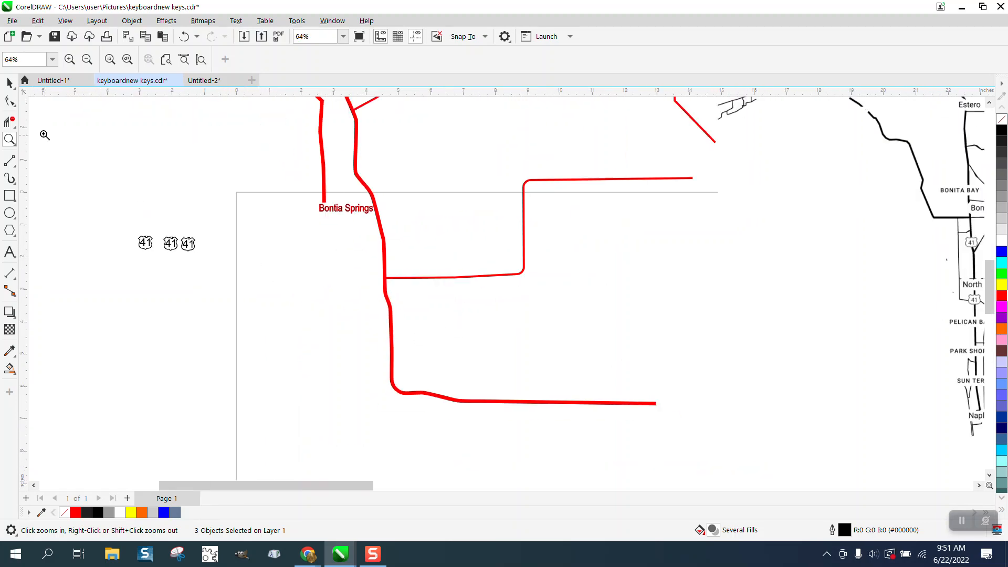
pyautogui.click(9, 82)
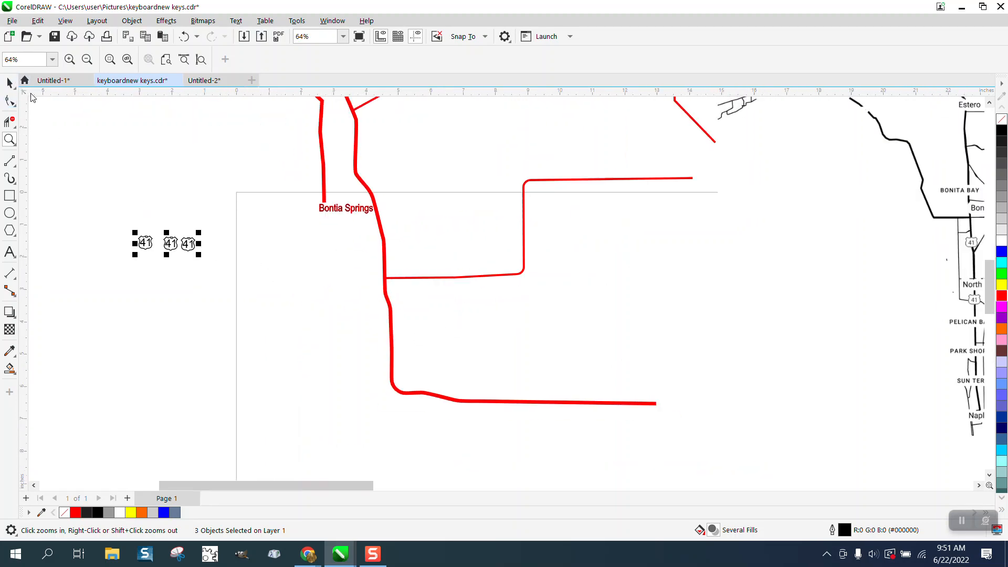
pyautogui.click(212, 209)
pyautogui.moveTo(192, 243); pyautogui.dragTo(443, 281)
pyautogui.click(9, 139)
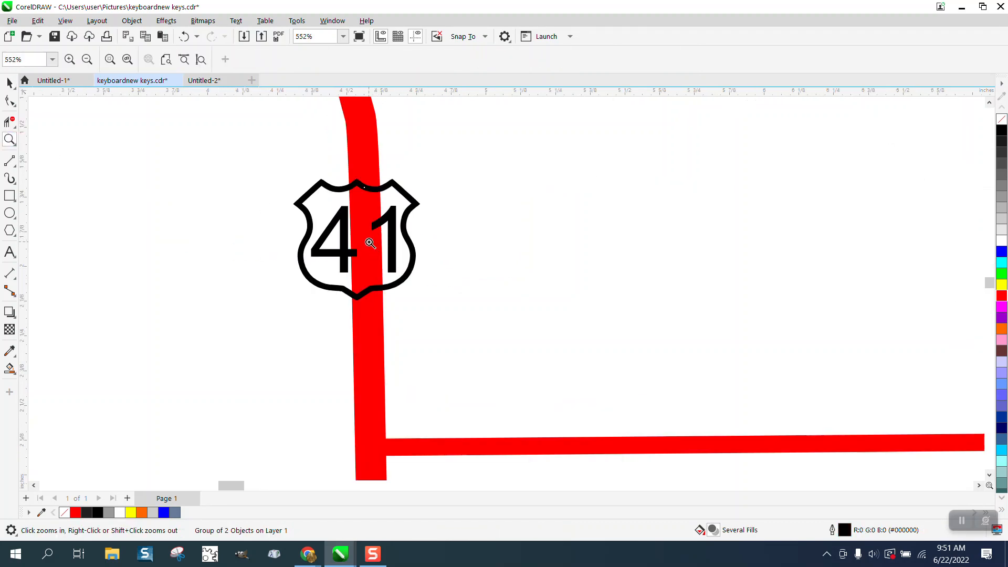
pyautogui.click(9, 82)
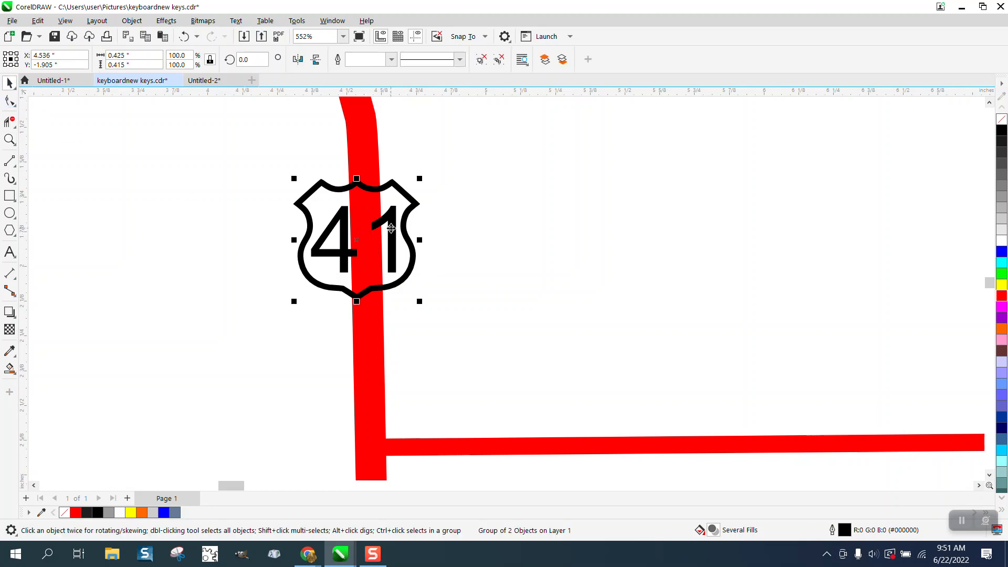
pyautogui.moveTo(397, 229); pyautogui.dragTo(417, 248)
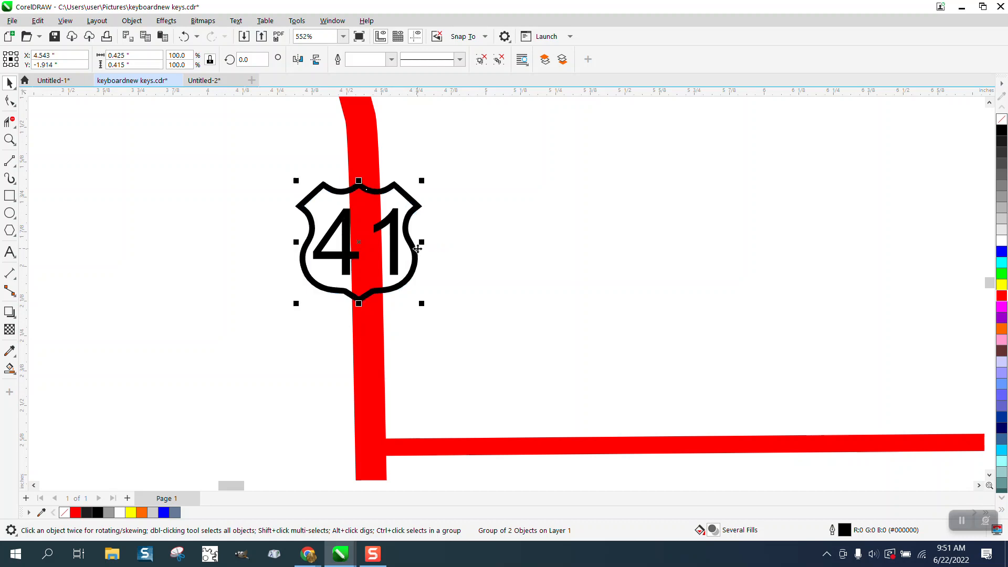
# - Delete the thick road's segment behind the 41 shield with Virtual Segment Delete and recolour the road's outline black
pyautogui.click(10, 122)
pyautogui.click(367, 196)
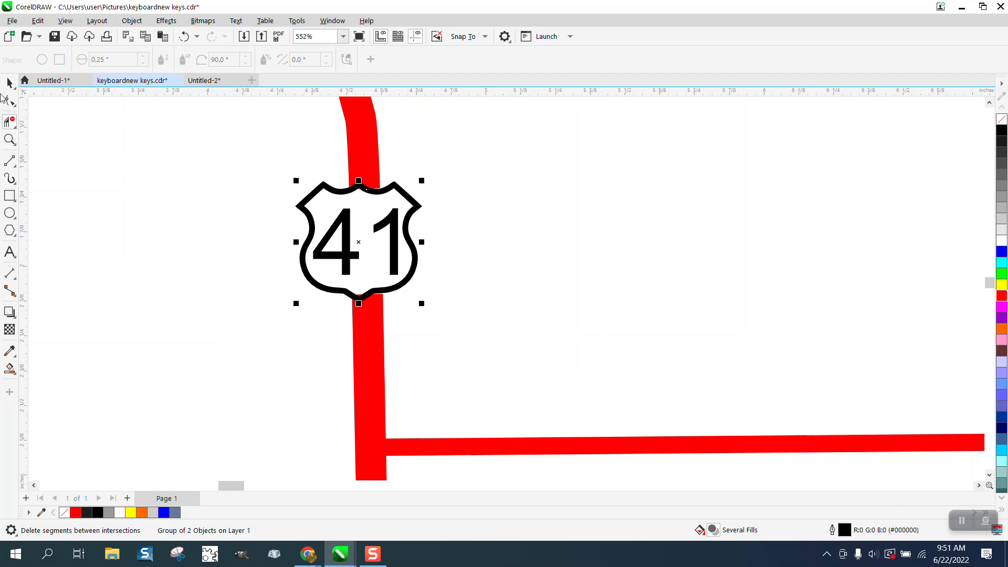
pyautogui.click(9, 83)
pyautogui.click(369, 145)
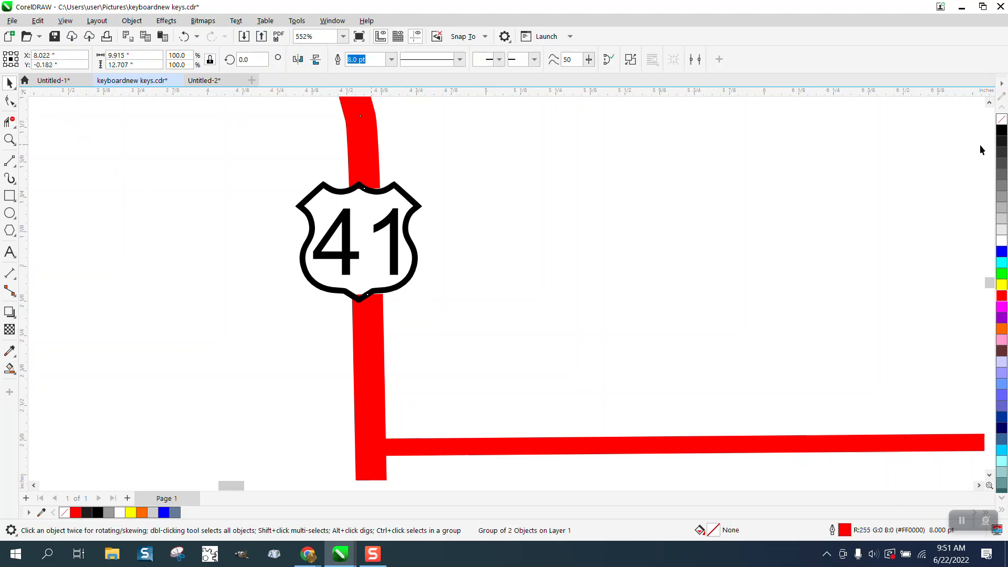
pyautogui.rightClick(1002, 131)
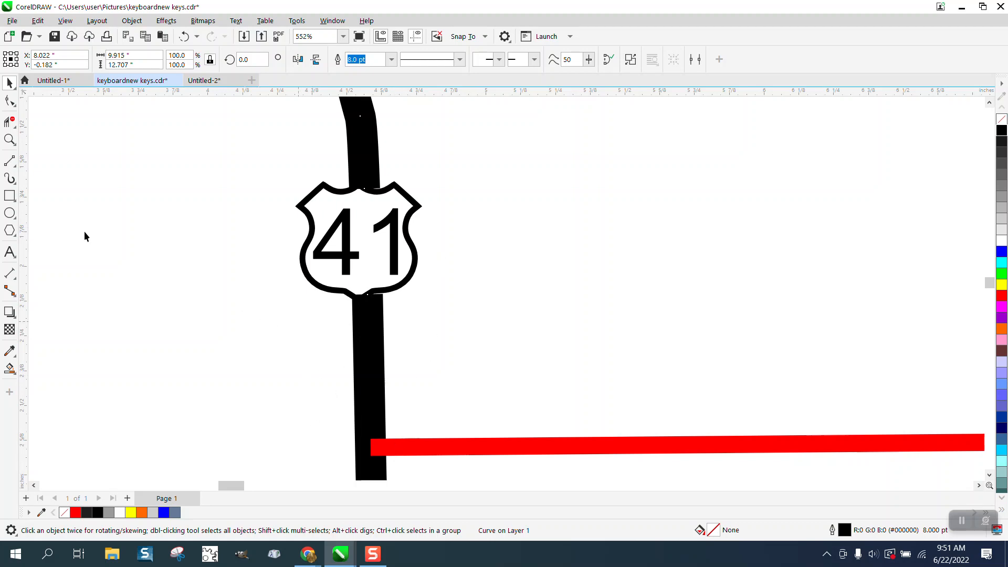
# - Move the end node of the black road's lower section down, just below the 41 shield's point, with the Shape tool
pyautogui.click(10, 139)
pyautogui.click(527, 357)
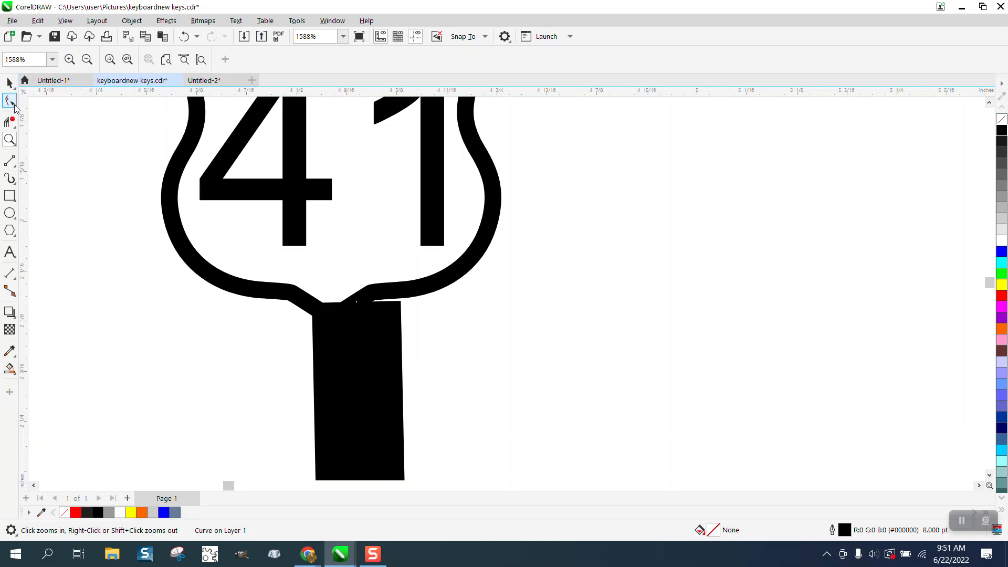
pyautogui.click(14, 105)
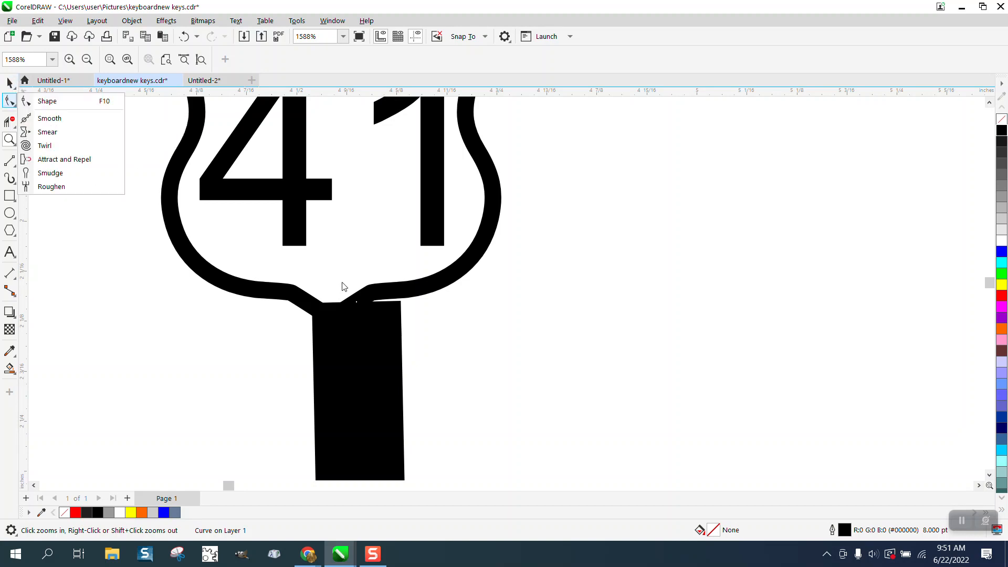
pyautogui.click(388, 325)
pyautogui.press('F10')
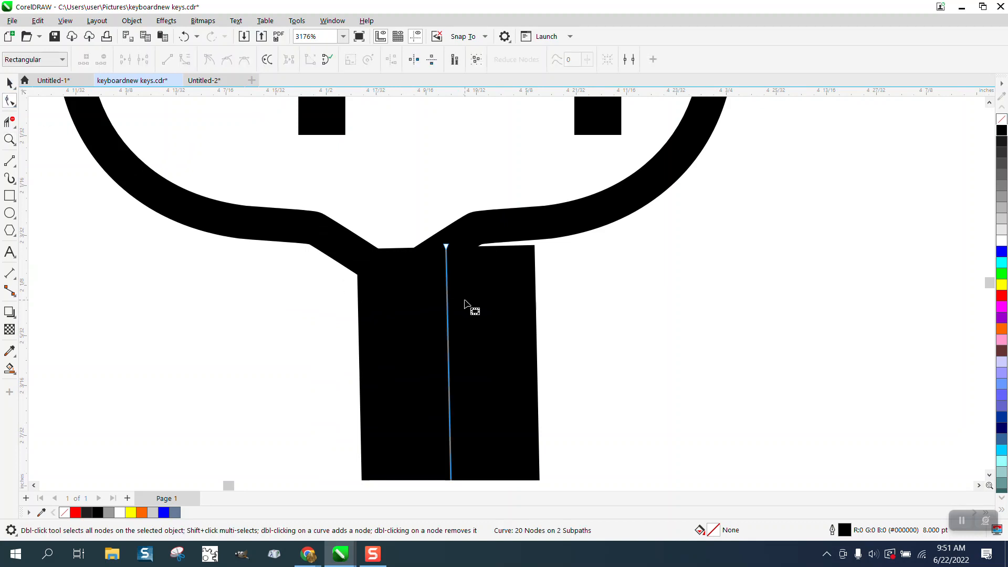
pyautogui.moveTo(446, 245); pyautogui.dragTo(415, 289)
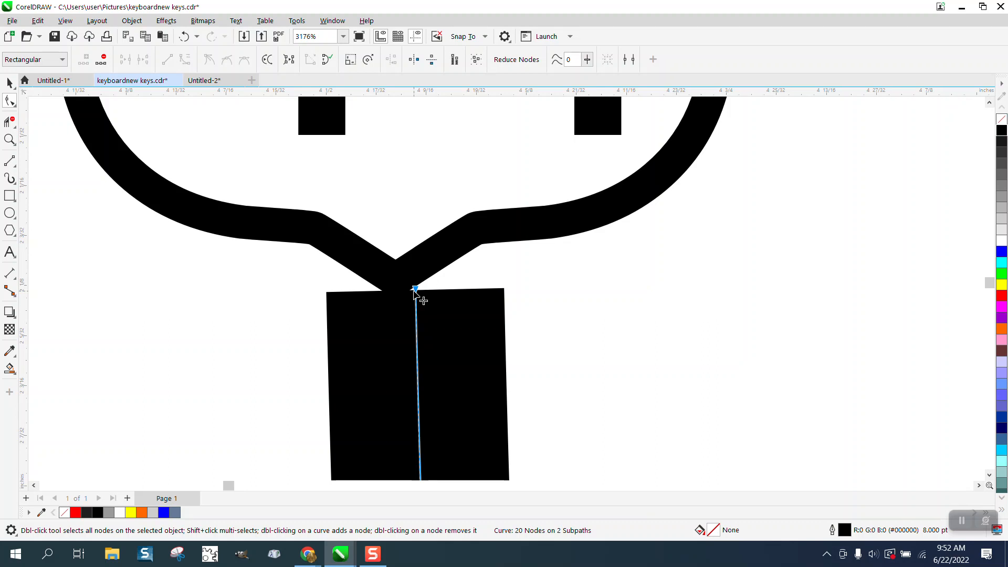
pyautogui.moveTo(414, 289); pyautogui.dragTo(396, 297)
# - Move the road's end nodes above and below the 41 shield farther away to widen the gaps around it
pyautogui.scroll(-4, 401, 315)
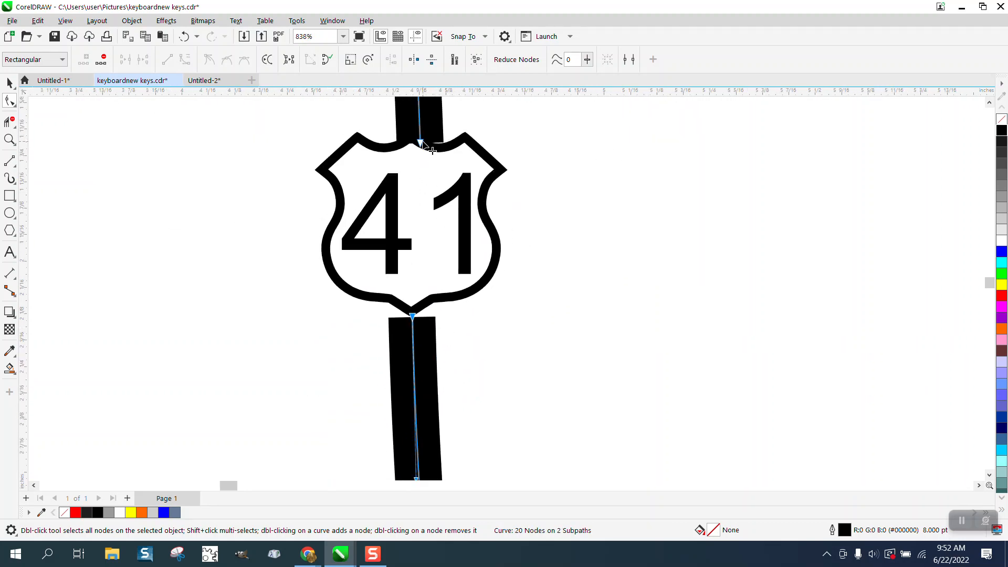
pyautogui.moveTo(421, 144); pyautogui.dragTo(431, 160)
pyautogui.scroll(-2, 454, 176)
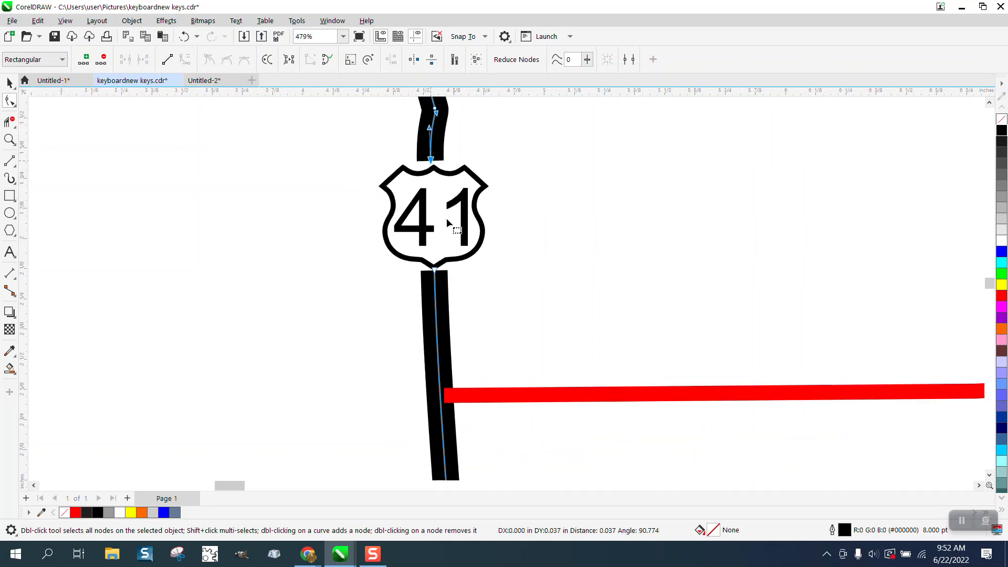
pyautogui.click(434, 270)
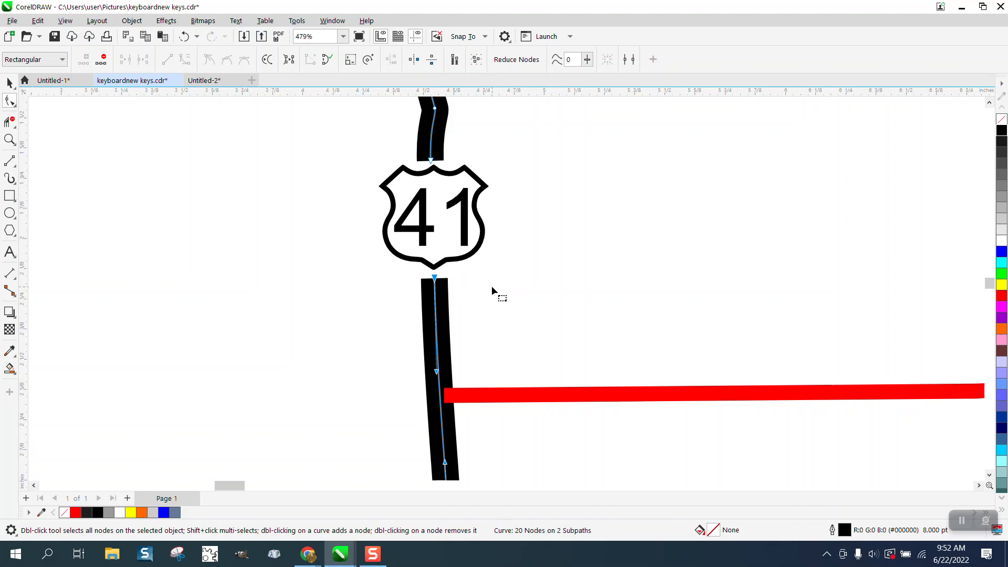
# - Move another spare 41 shield onto the bend of the thin horizontal red road
pyautogui.scroll(-1, 446, 278)
pyautogui.scroll(-4, 420, 261)
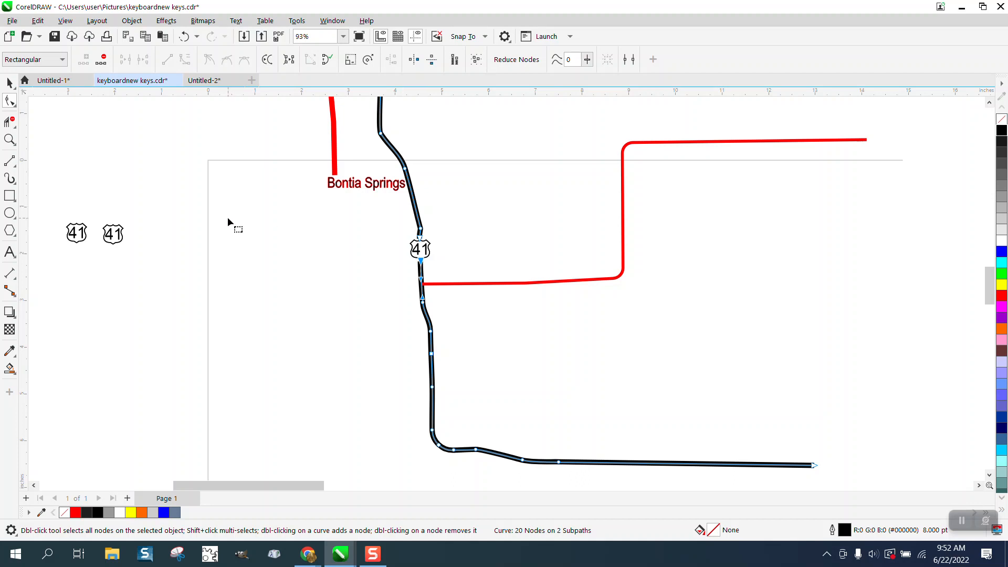
pyautogui.moveTo(61, 205); pyautogui.dragTo(131, 248)
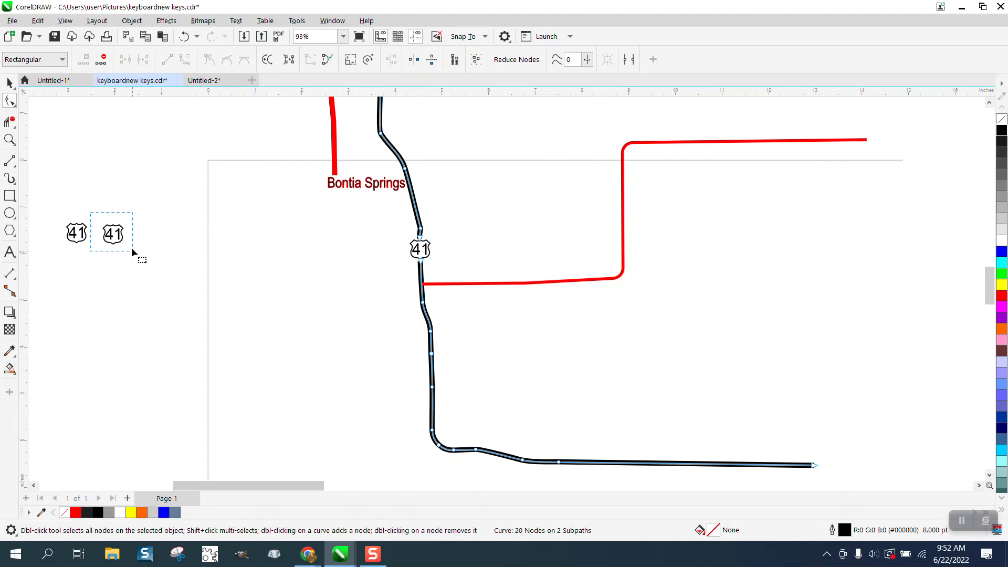
pyautogui.press('space')
pyautogui.moveTo(101, 216); pyautogui.dragTo(545, 290)
# - Delete the thin red road's segments between the shield outline and the digits with Virtual Segment Delete
pyautogui.click(10, 140)
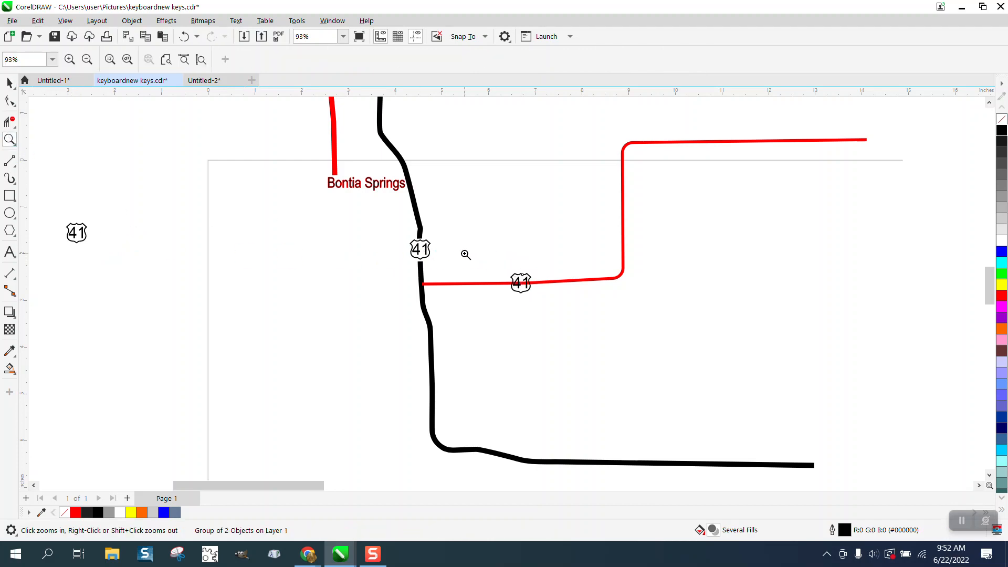
pyautogui.moveTo(490, 264); pyautogui.dragTo(558, 315)
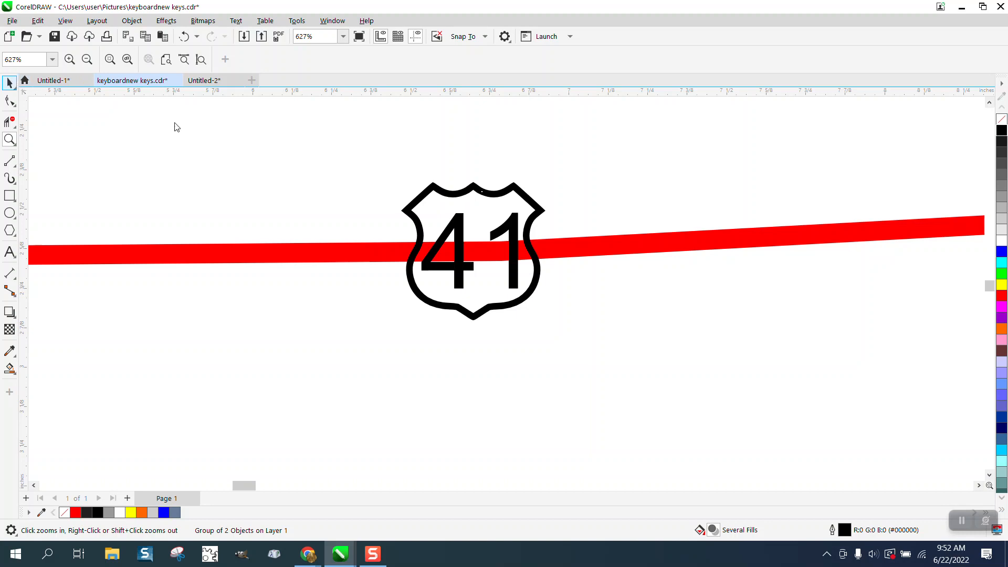
pyautogui.press('space')
pyautogui.click(479, 250)
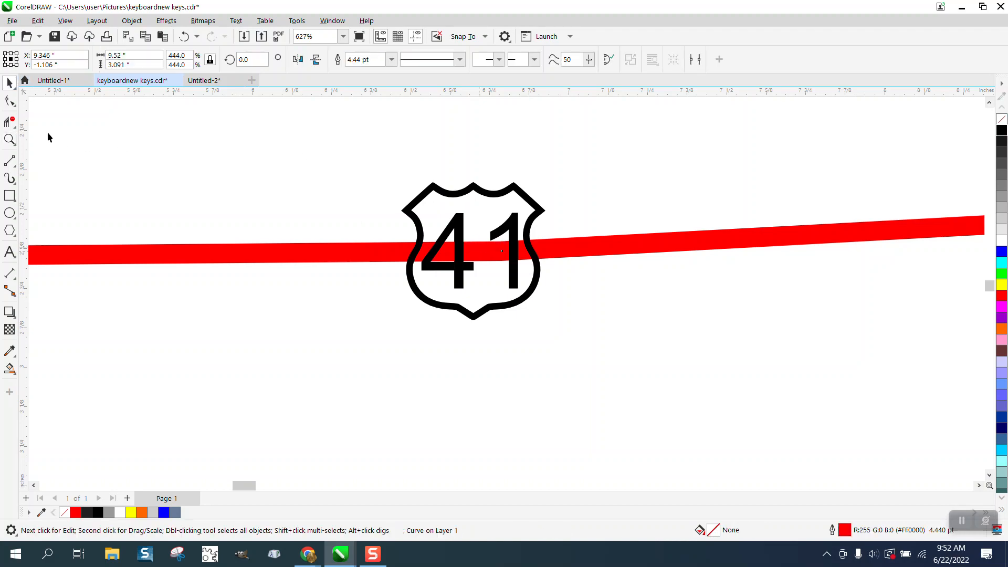
pyautogui.click(10, 121)
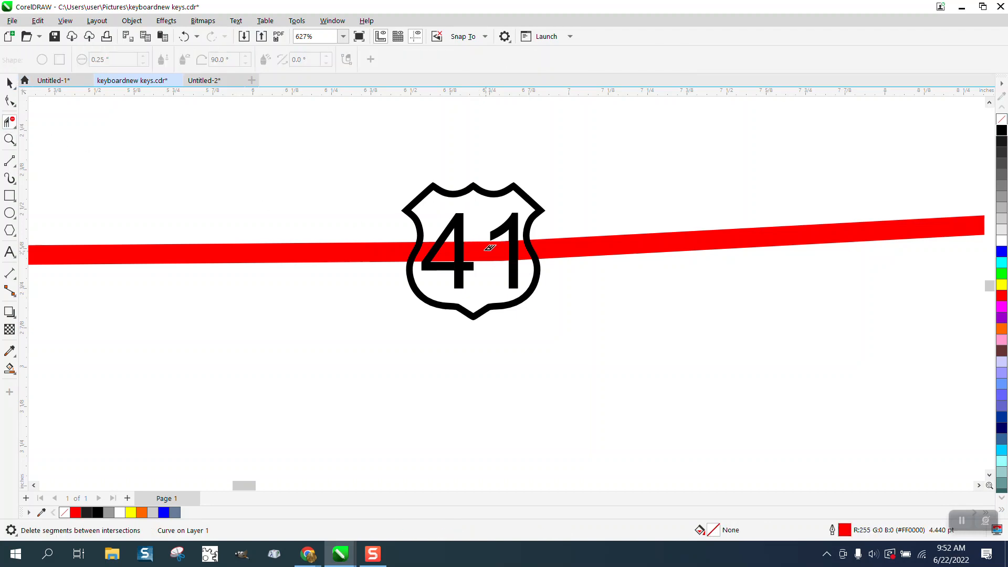
pyautogui.click(488, 249)
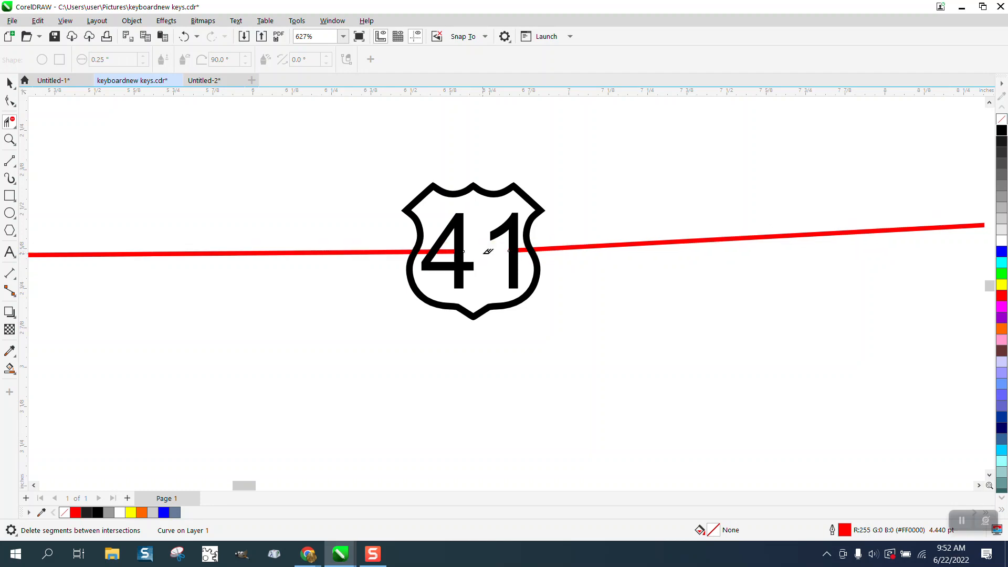
pyautogui.click(529, 247)
pyautogui.press('space')
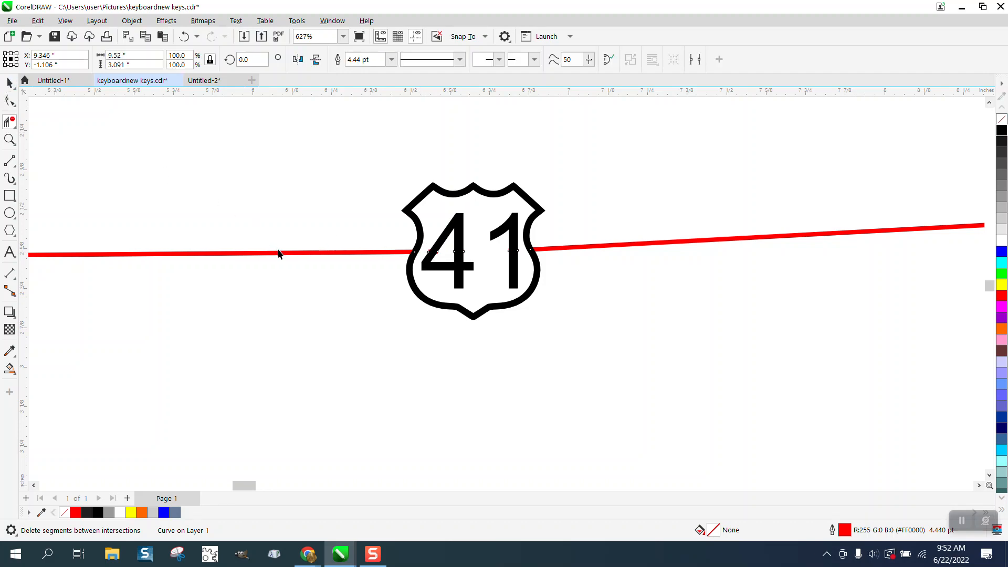
# - Set the thin road's outline width to 10 pt and its outline colour to black
pyautogui.click(391, 60)
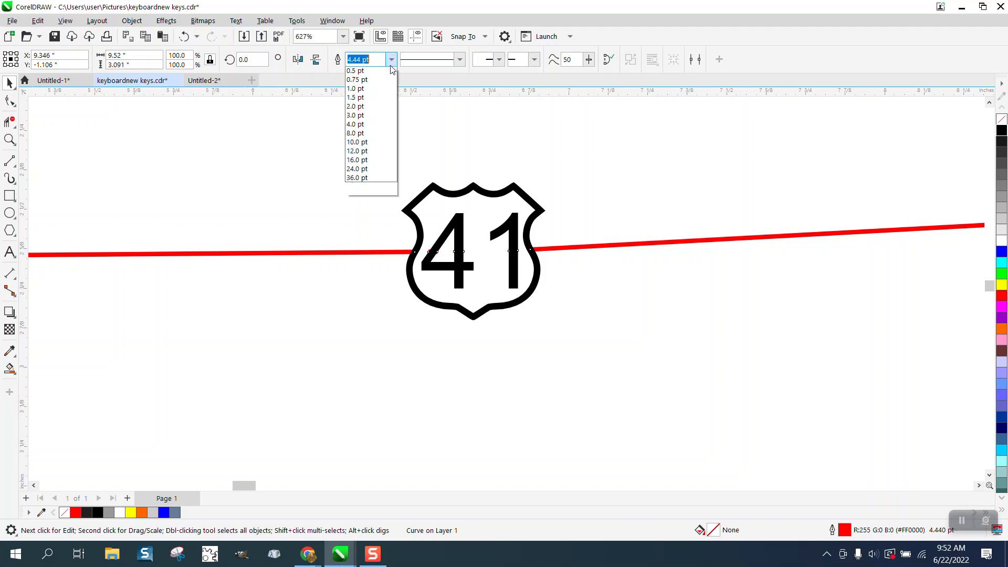
pyautogui.click(356, 153)
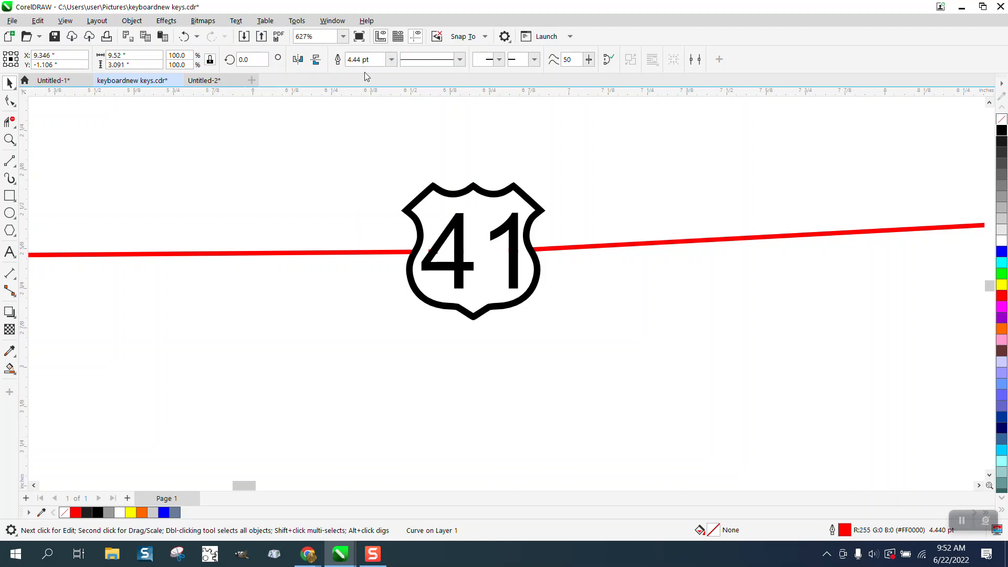
pyautogui.click(391, 60)
pyautogui.click(354, 161)
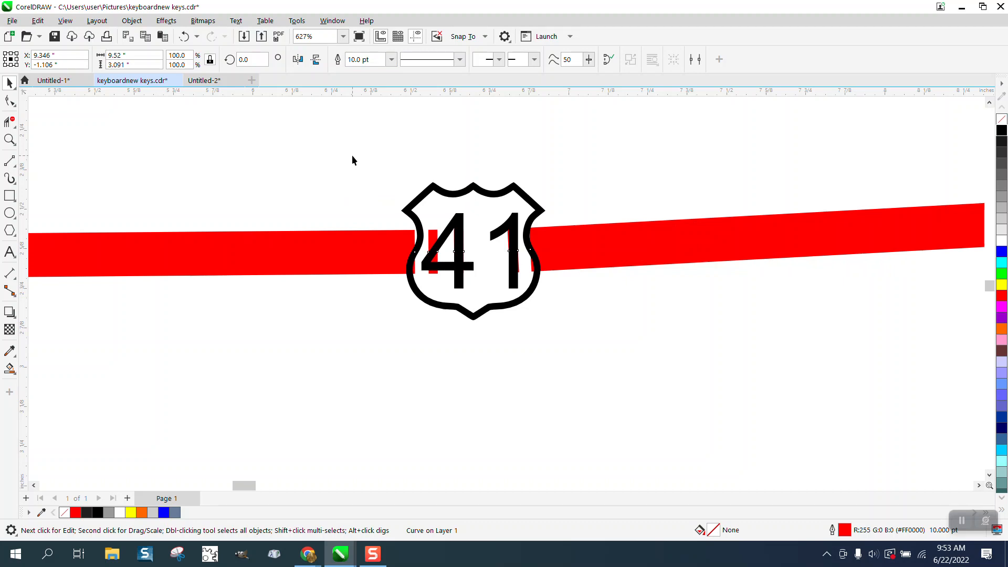
pyautogui.rightClick(1001, 133)
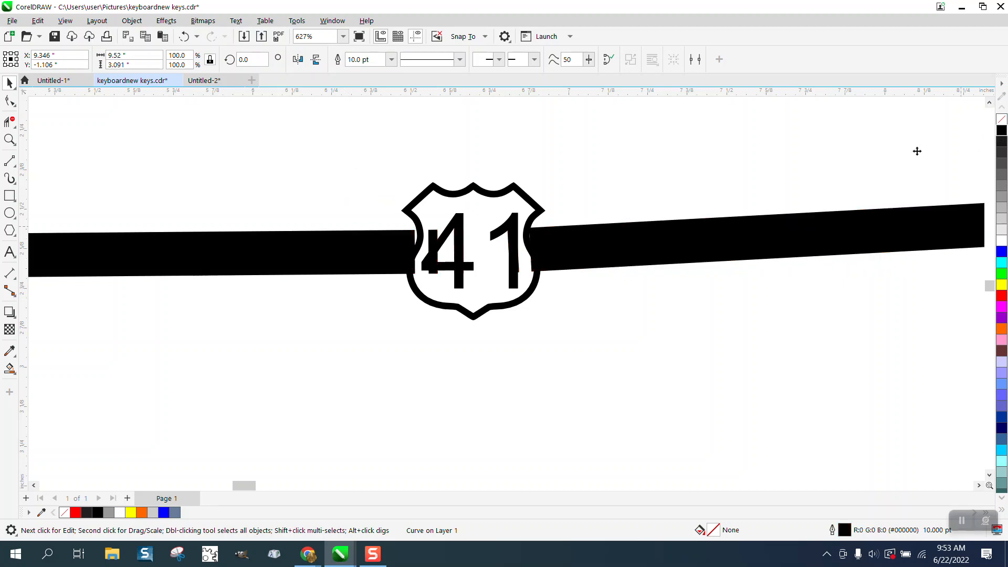
# - Try to delete the road nodes around the digit 4 of the horizontal road's shield, then undo the deletion
pyautogui.click(12, 121)
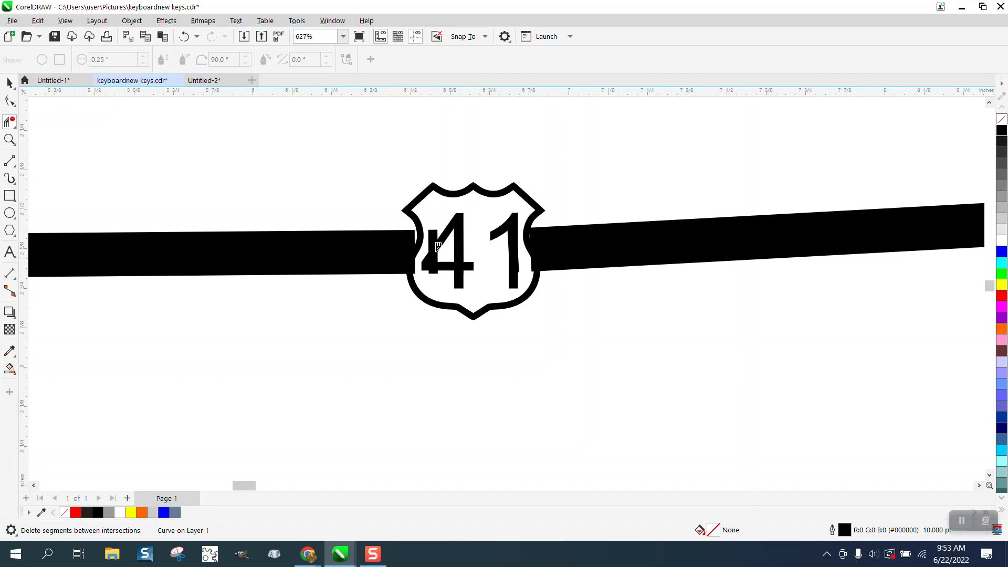
pyautogui.press('F10')
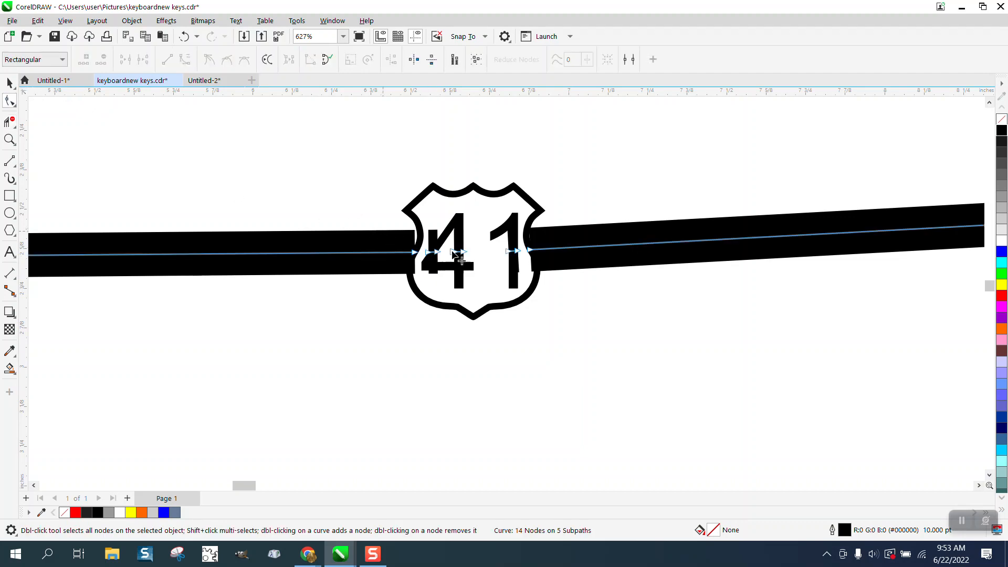
pyautogui.moveTo(424, 236); pyautogui.dragTo(475, 259)
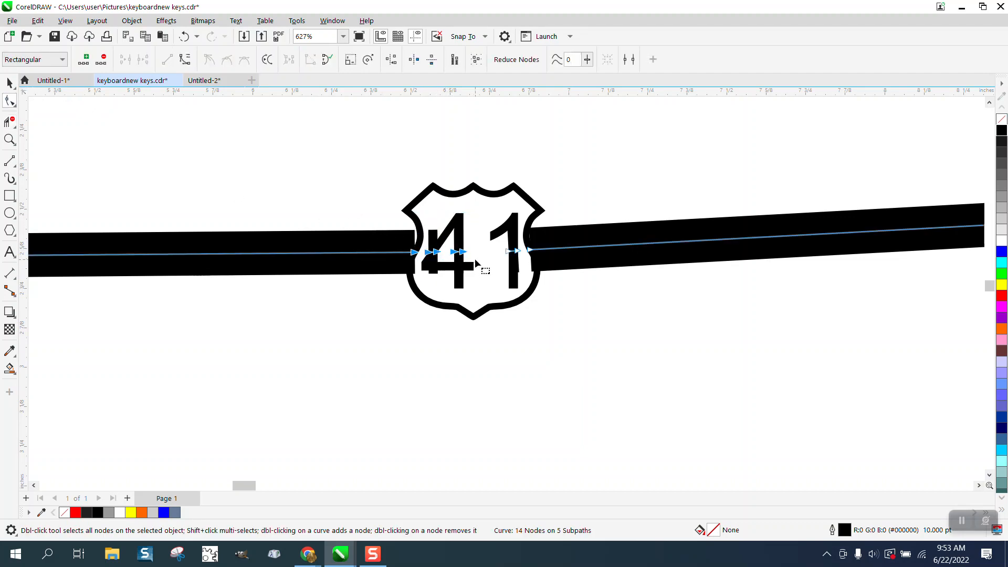
pyautogui.press('Delete')
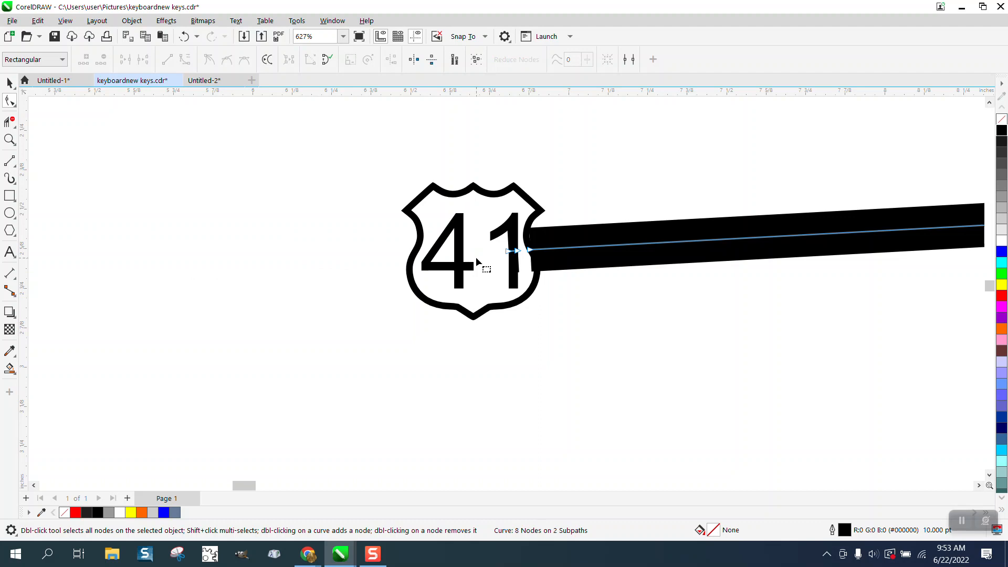
pyautogui.click(183, 37)
# - Delete the leftover road pieces overlapping the digit 4 inside the horizontal road's shield
pyautogui.moveTo(468, 231); pyautogui.dragTo(447, 260)
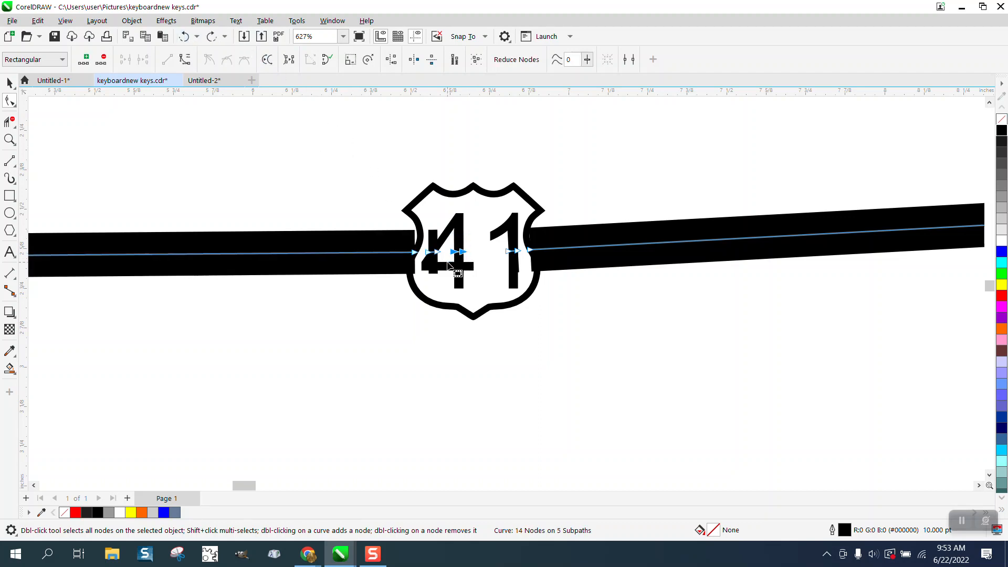
pyautogui.press('Delete')
pyautogui.click(440, 254)
pyautogui.press('Delete')
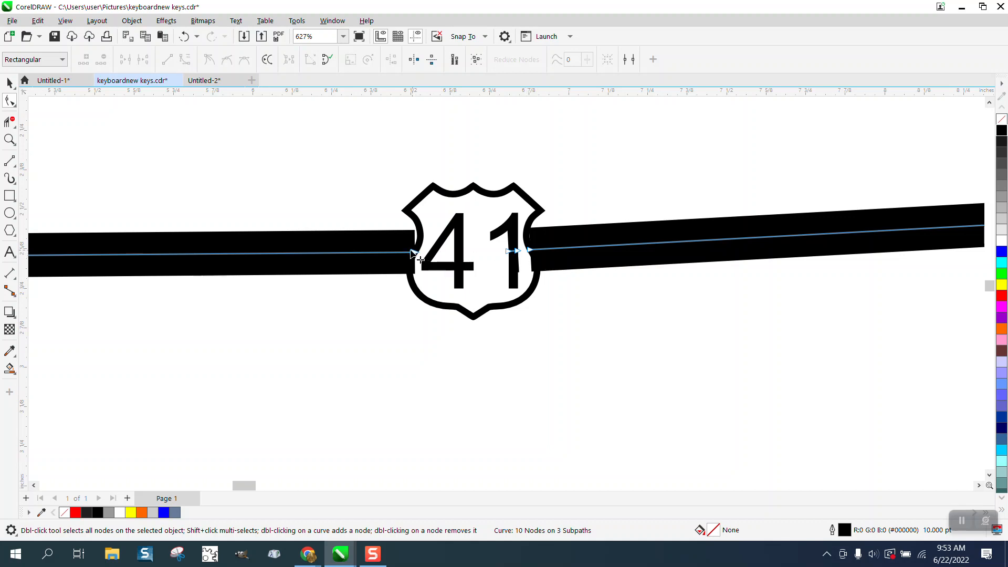
# - Pull the end node of the road left of the shield back so it stops within the shield's outline
pyautogui.click(9, 139)
pyautogui.moveTo(368, 213); pyautogui.dragTo(528, 329)
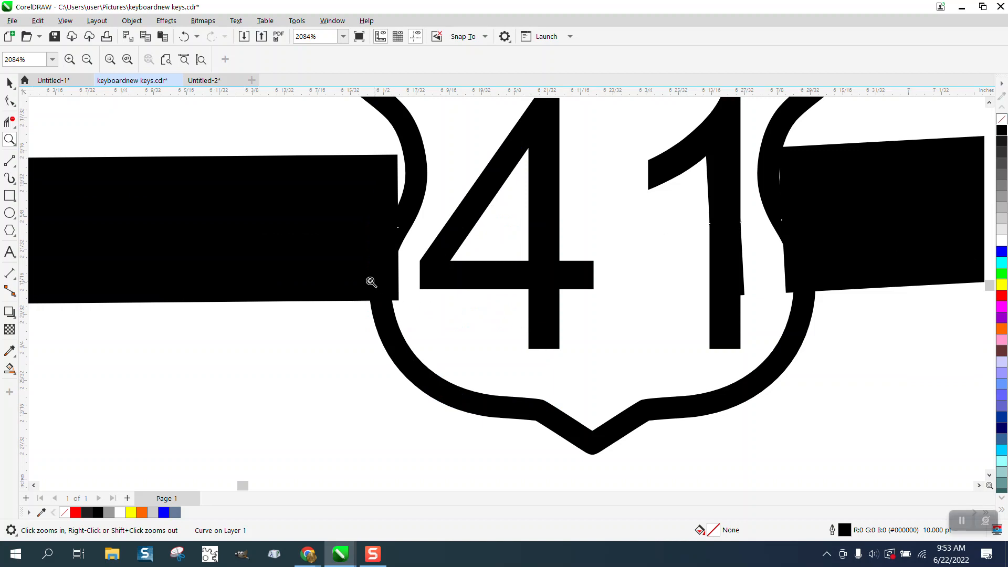
pyautogui.click(12, 101)
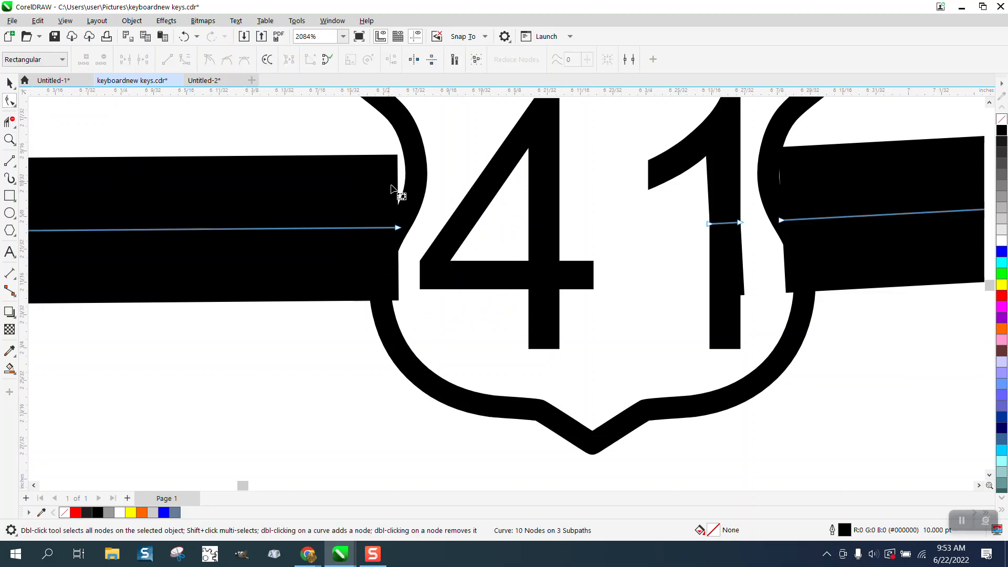
pyautogui.moveTo(397, 227); pyautogui.dragTo(375, 229)
pyautogui.moveTo(387, 231); pyautogui.dragTo(387, 229)
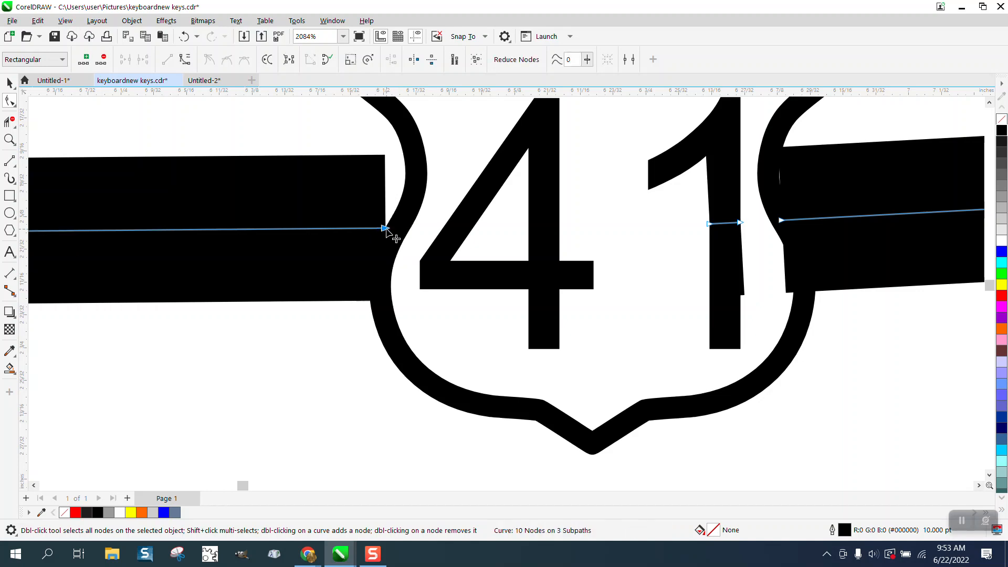
# - Convert the horizontal road's outline to an object and fit its end corner nodes into the shield's outline on both sides
pyautogui.click(134, 21)
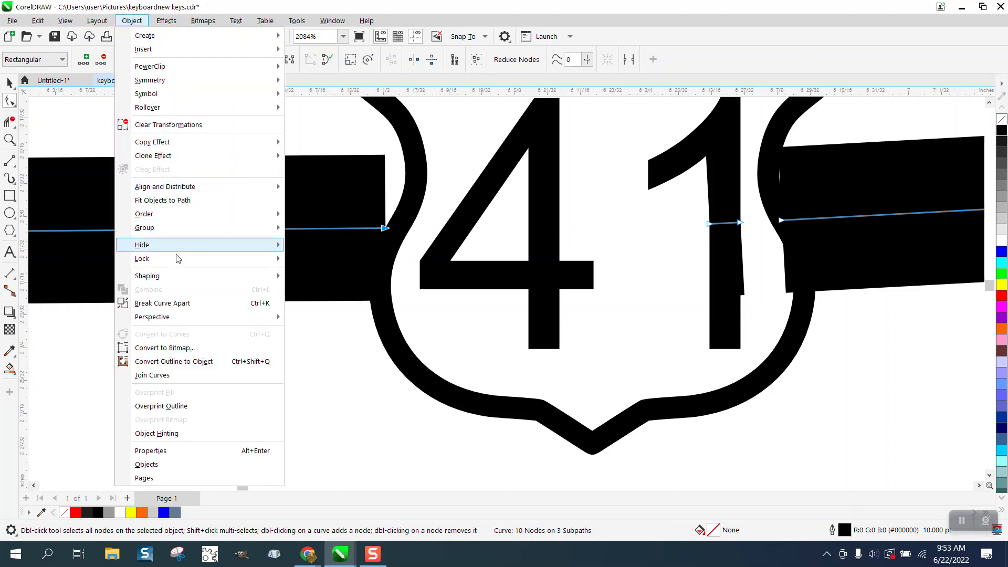
pyautogui.click(194, 362)
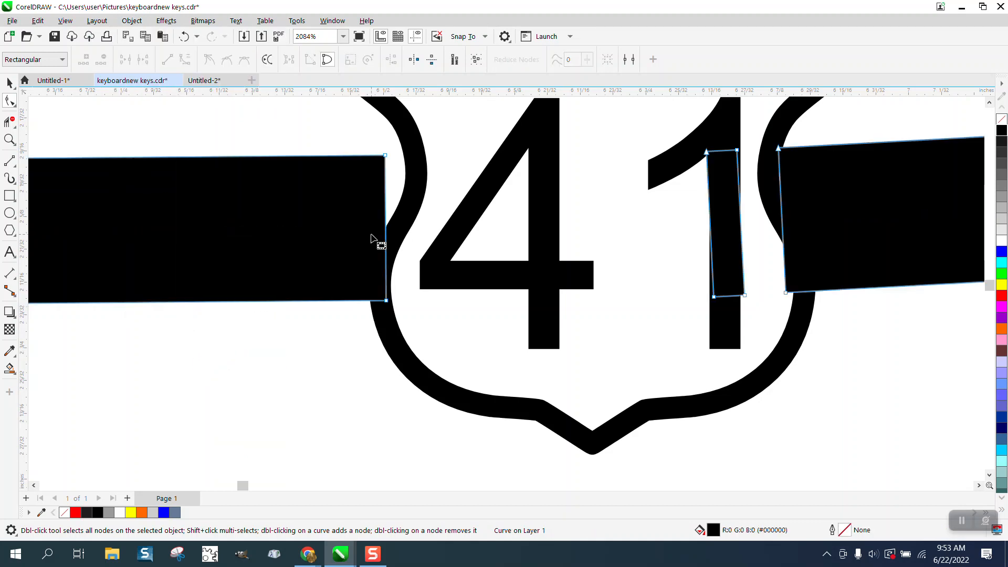
pyautogui.moveTo(385, 155); pyautogui.dragTo(414, 157)
pyautogui.moveTo(387, 301); pyautogui.dragTo(385, 300)
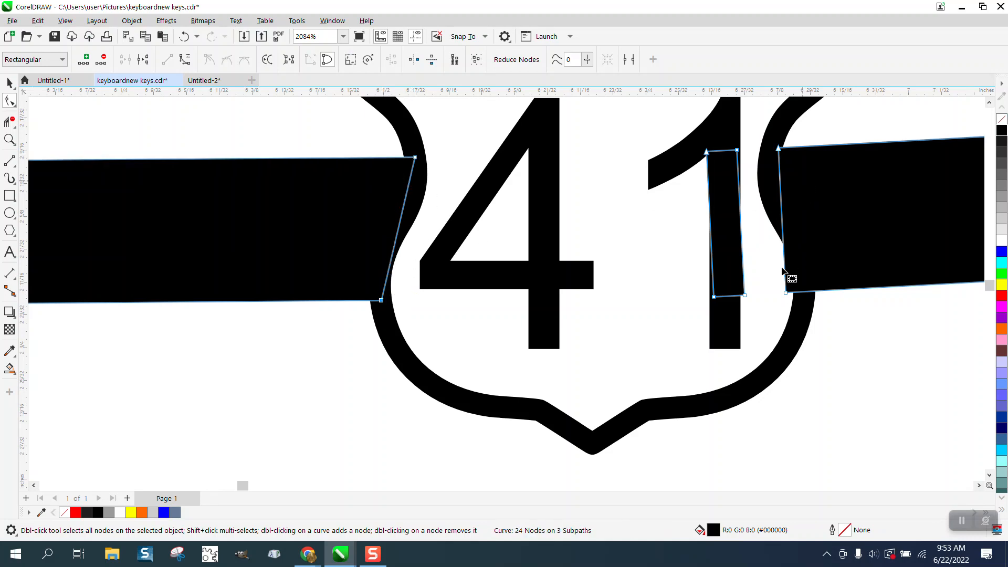
pyautogui.moveTo(786, 296); pyautogui.dragTo(804, 291)
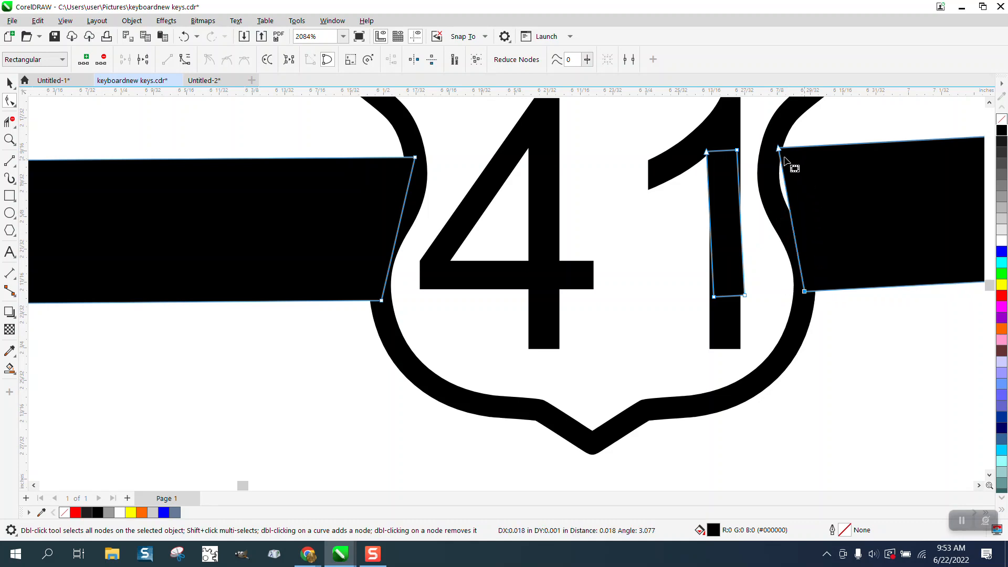
pyautogui.moveTo(779, 148); pyautogui.dragTo(770, 154)
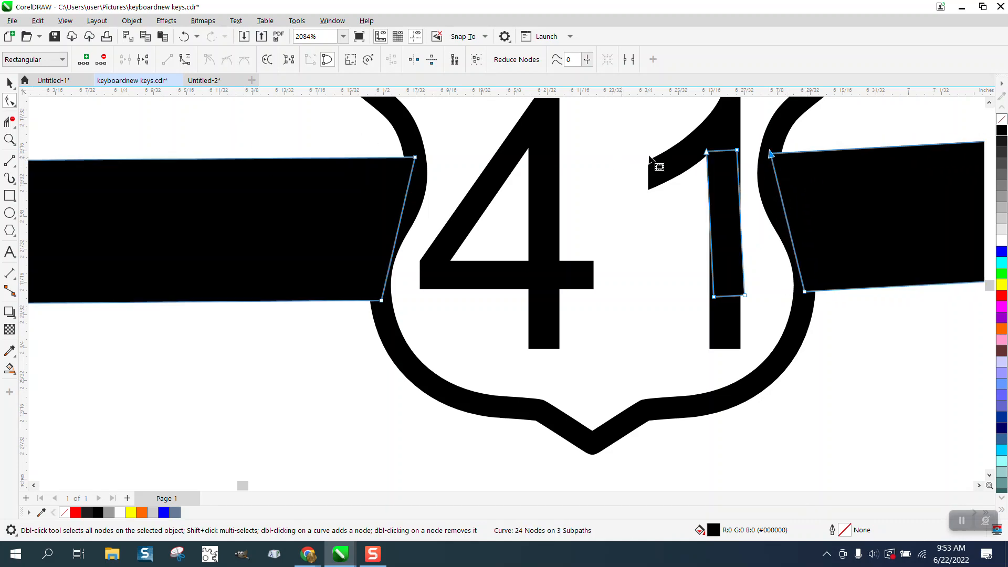
# - Delete the leftover road piece overlapping the digit 1 in the shield and deselect the road
pyautogui.moveTo(677, 138); pyautogui.dragTo(769, 323)
pyautogui.press('Delete')
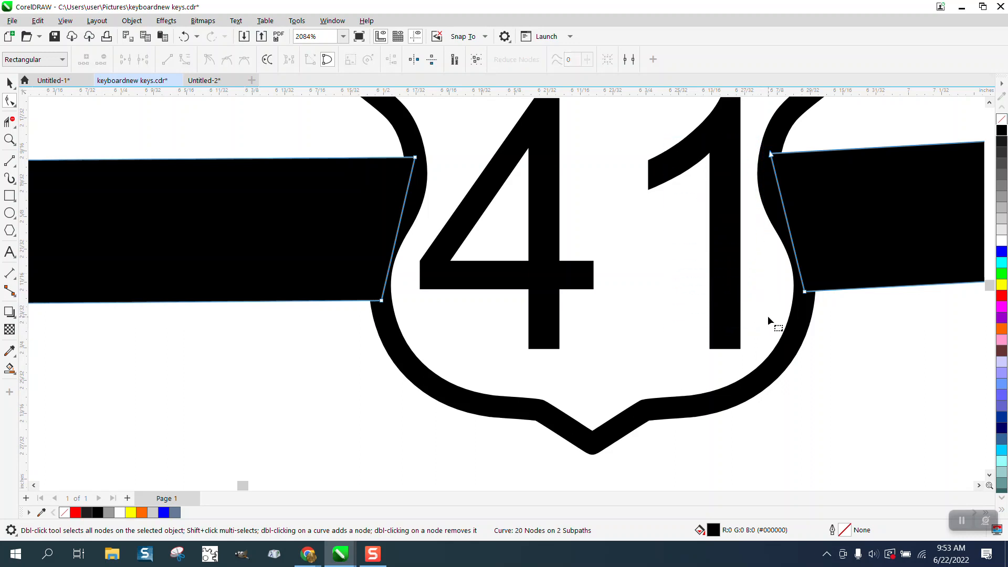
pyautogui.scroll(-2, 583, 208)
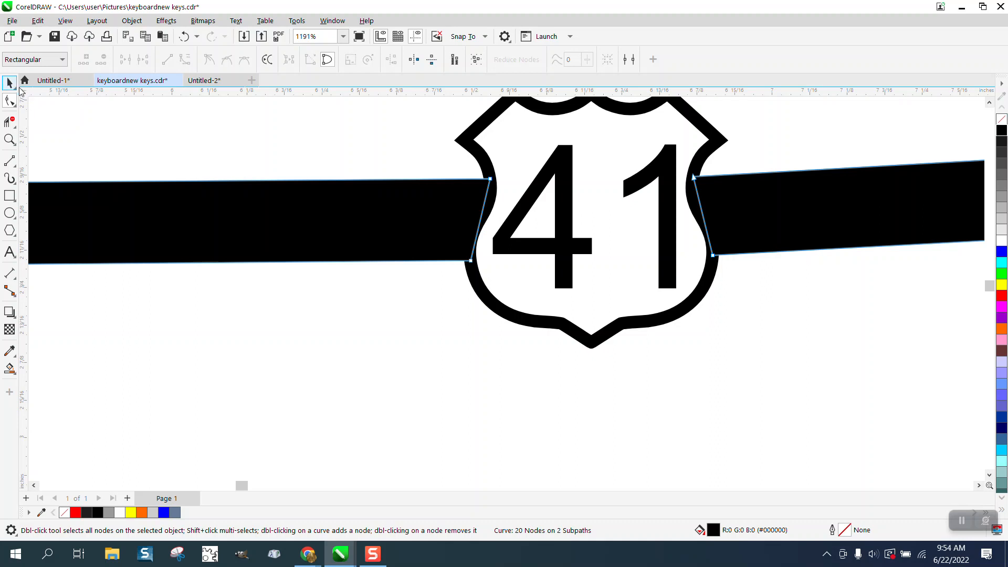
pyautogui.click(12, 84)
pyautogui.click(197, 138)
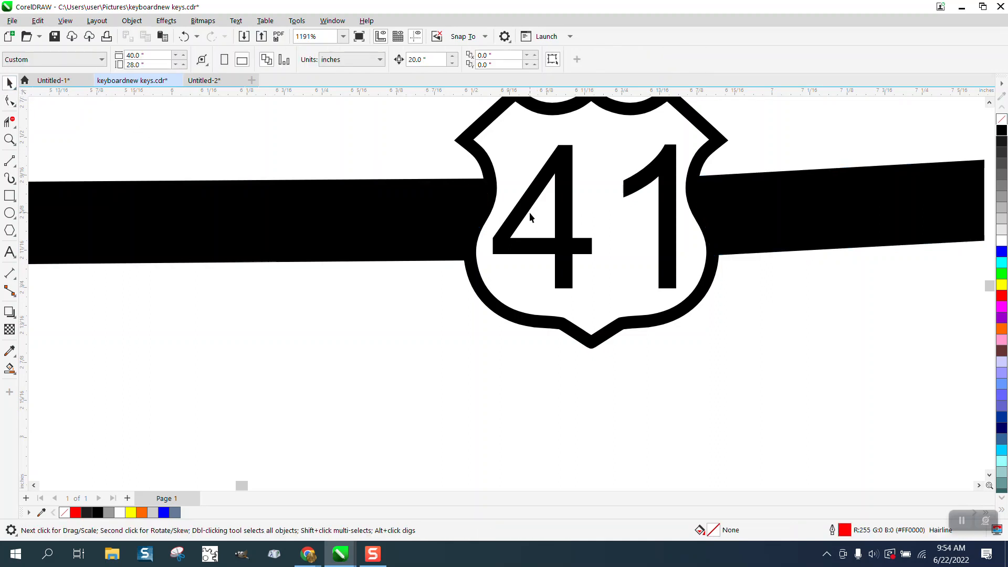
# - Move the vertical road up so the end below its 41 shield snaps to the shield's lower tip
pyautogui.scroll(-3, 529, 215)
pyautogui.scroll(-2, 558, 226)
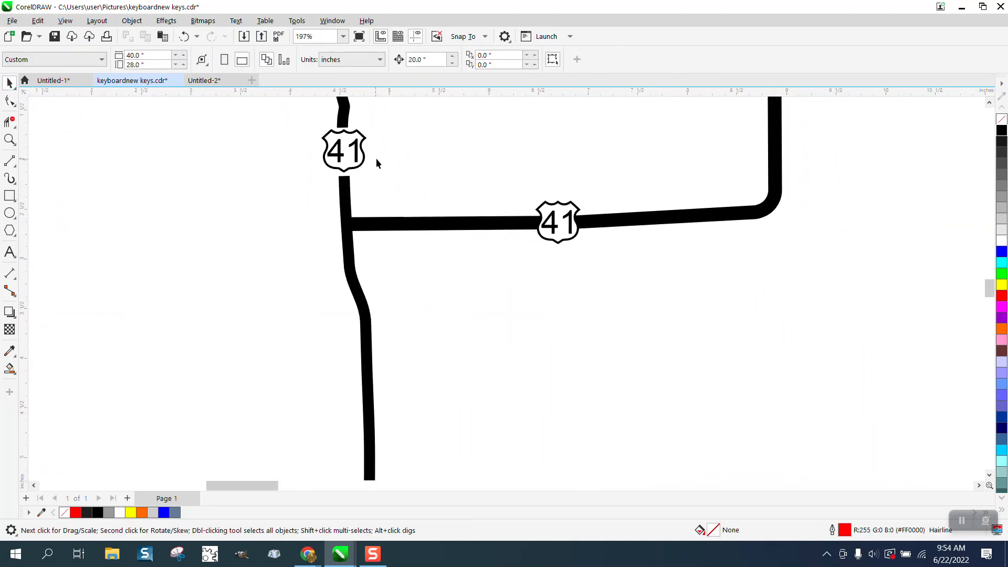
pyautogui.scroll(-1, 376, 159)
pyautogui.click(9, 139)
pyautogui.moveTo(317, 155); pyautogui.dragTo(421, 214)
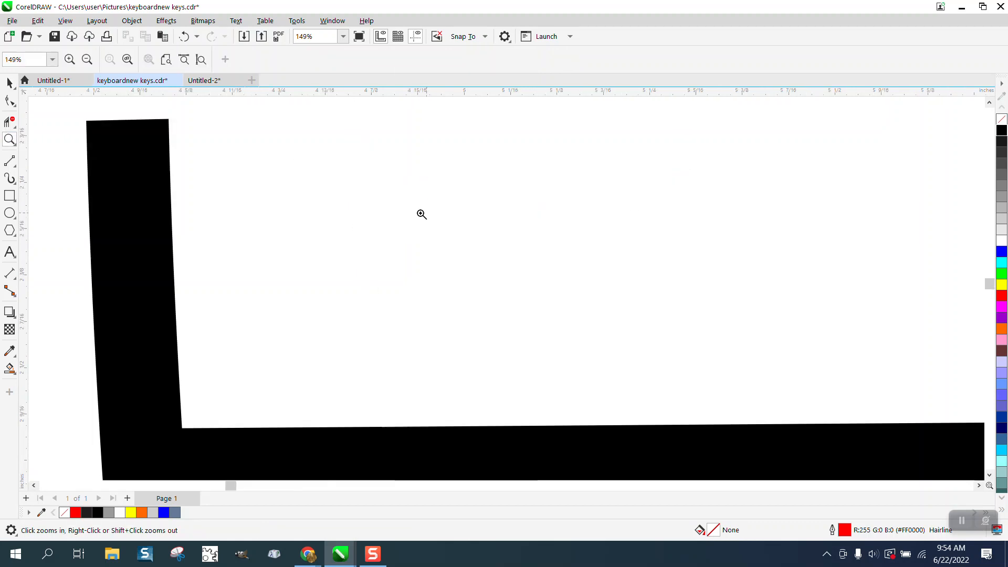
pyautogui.scroll(-2, 311, 210)
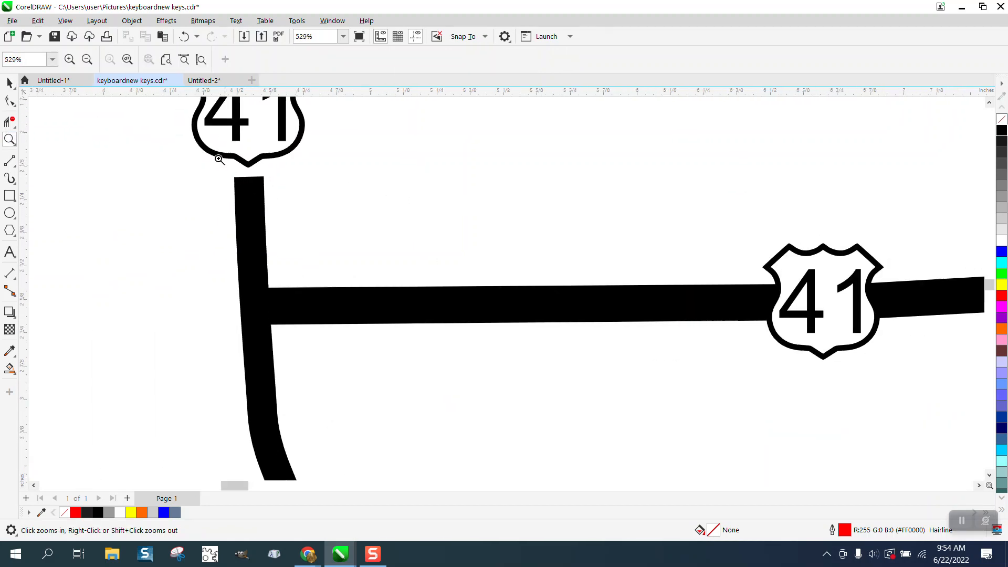
pyautogui.moveTo(219, 159); pyautogui.dragTo(310, 210)
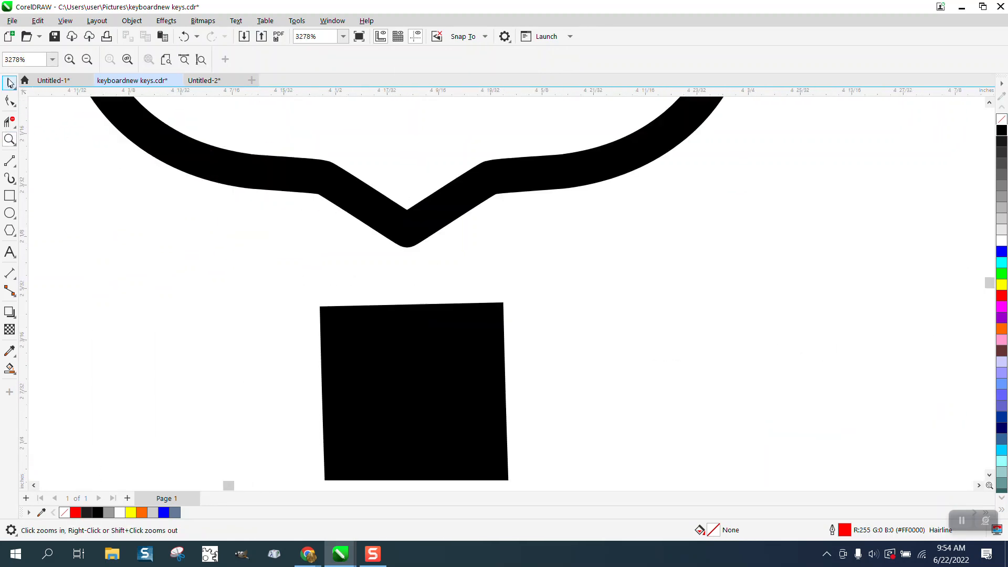
pyautogui.click(10, 83)
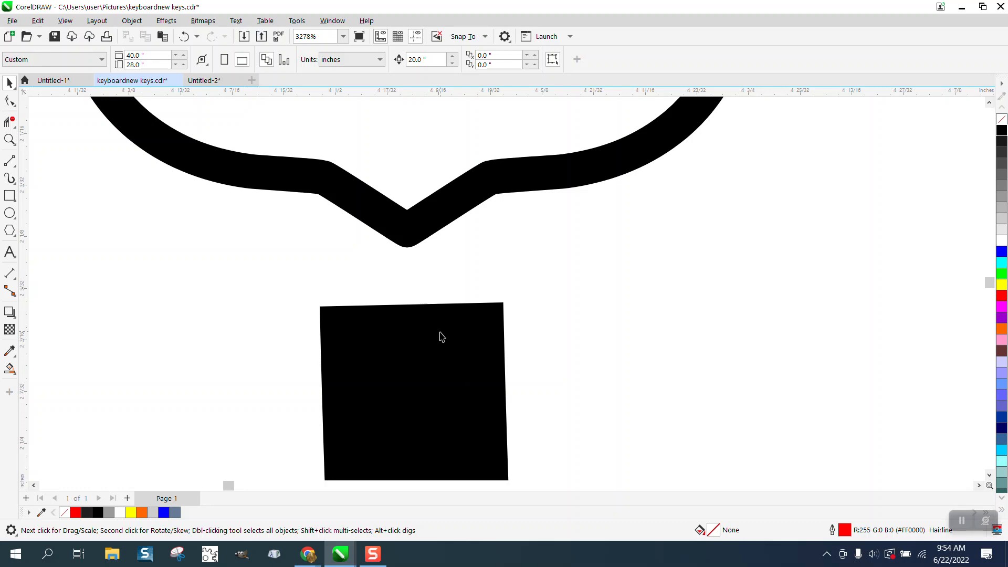
pyautogui.click(428, 334)
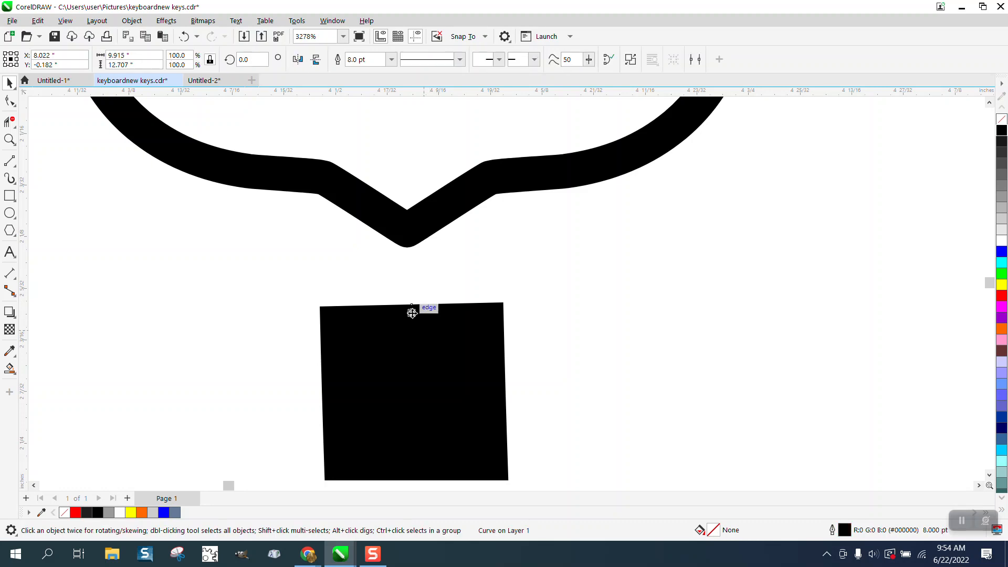
pyautogui.moveTo(411, 305); pyautogui.dragTo(409, 249)
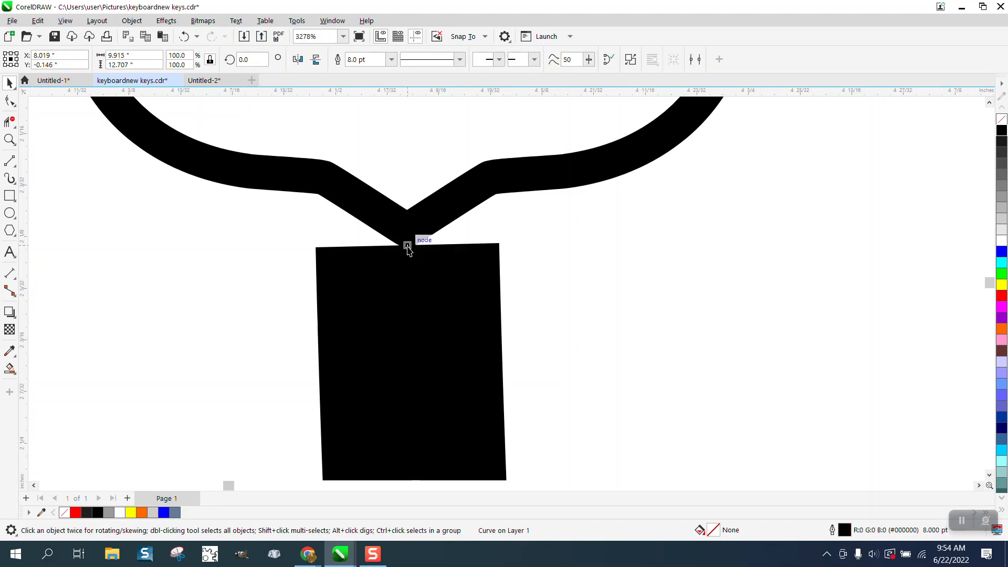
# - Convert the vertical road's outline to an object and raise its upper-left corner node into the shield's lower outline
pyautogui.click(136, 22)
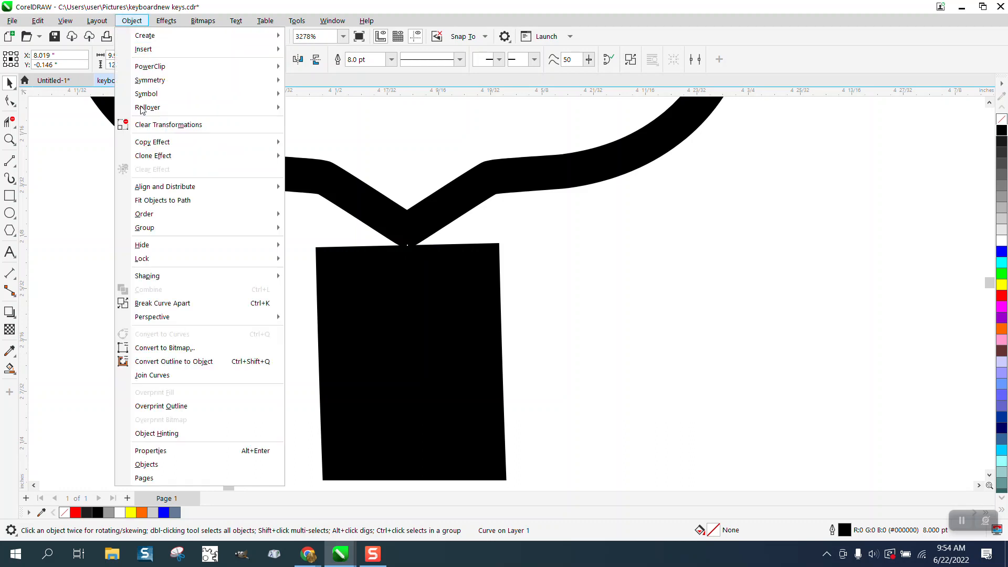
pyautogui.click(191, 362)
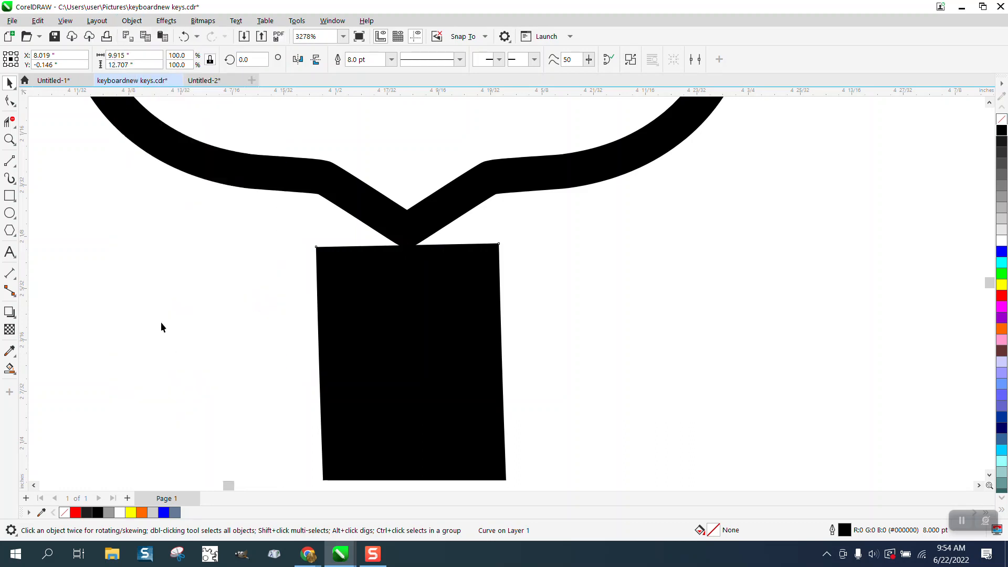
pyautogui.press('F10')
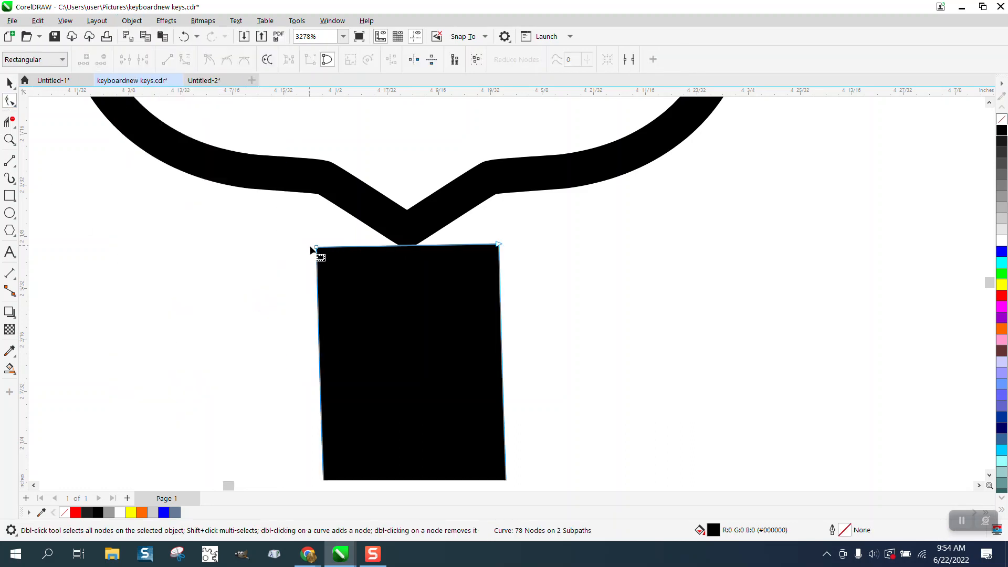
pyautogui.moveTo(315, 245); pyautogui.dragTo(314, 188)
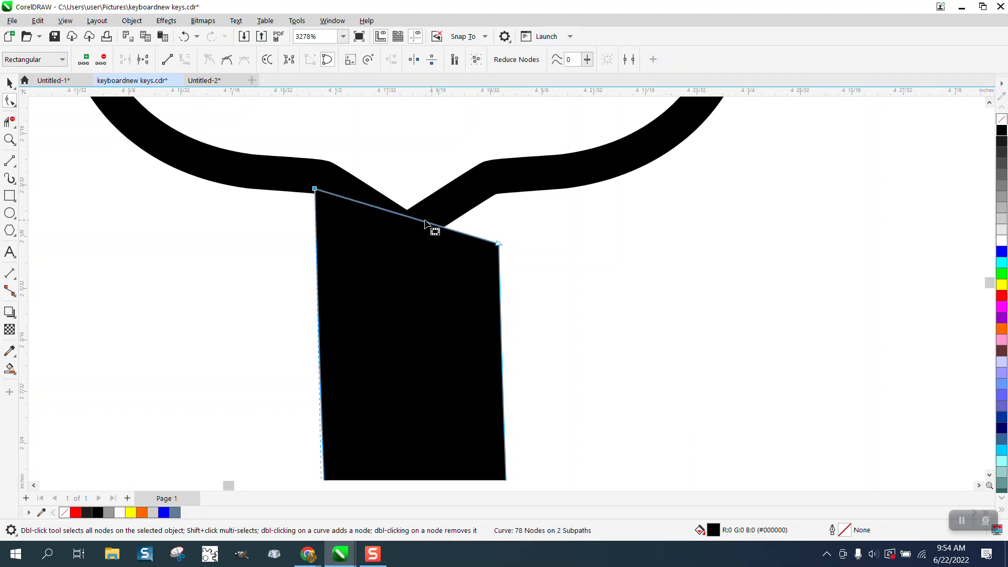
pyautogui.press('Escape')
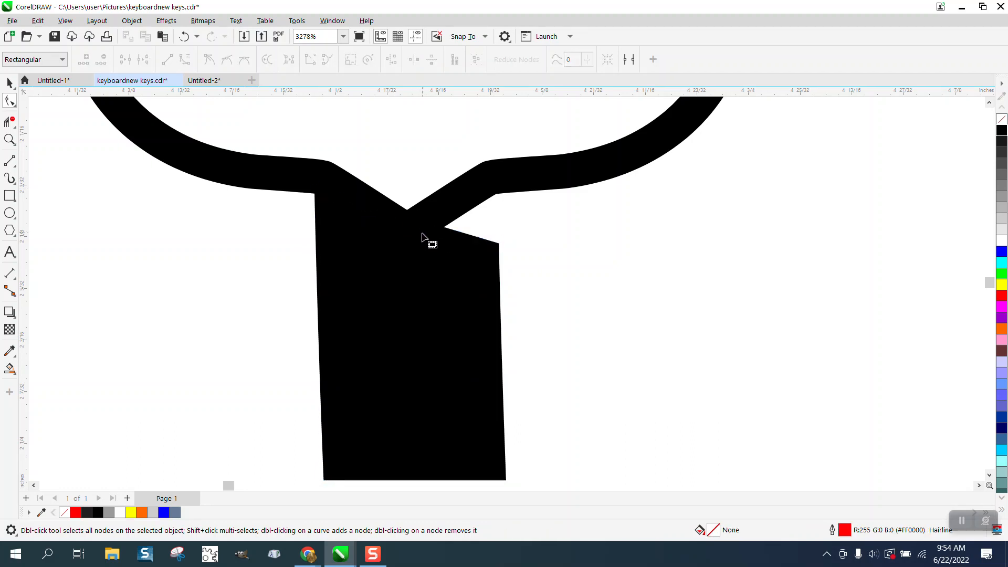
# - Raise the vertical road's upper-right corner node into the shield's lower outline, level with the left corner
pyautogui.click(499, 247)
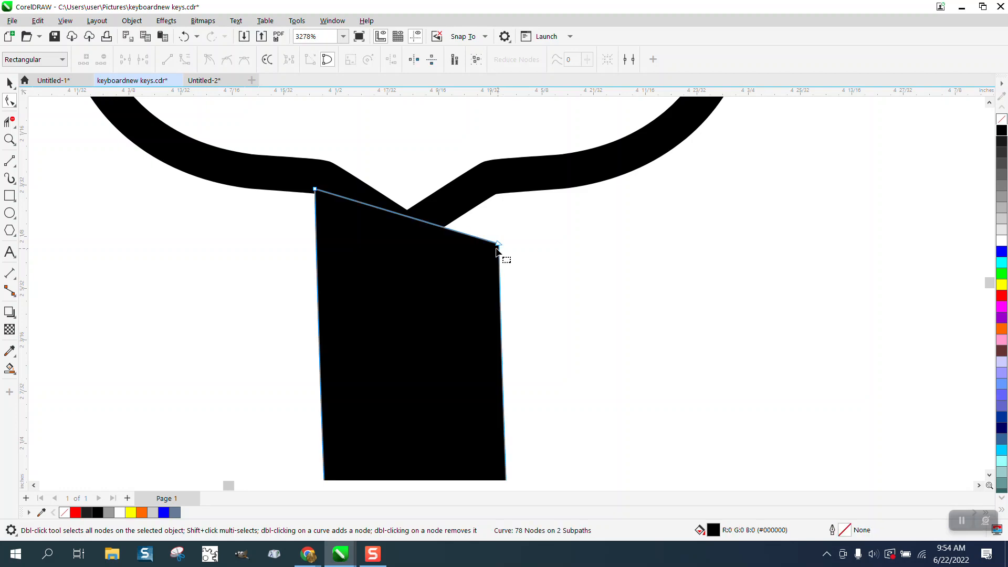
pyautogui.press('Escape')
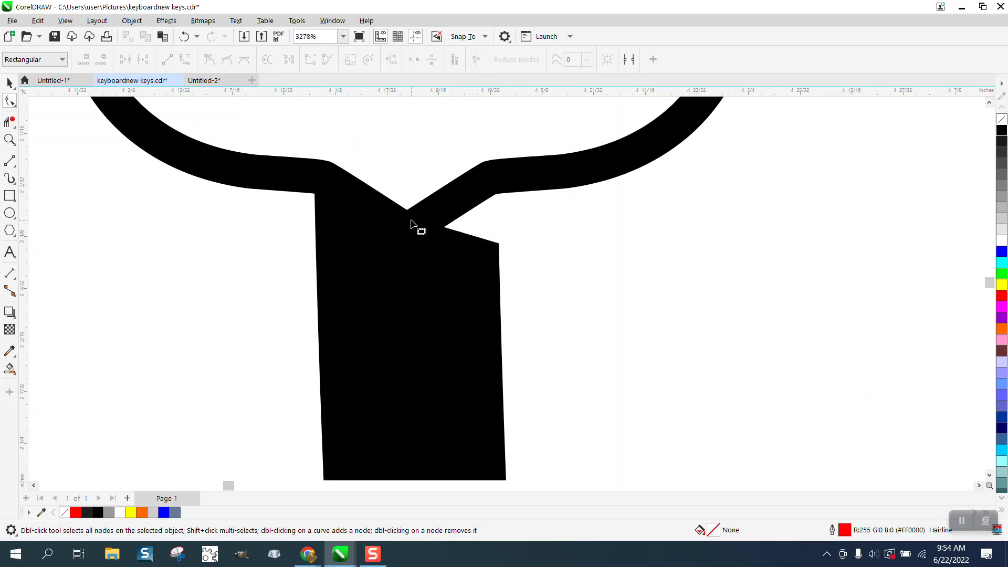
pyautogui.click(315, 196)
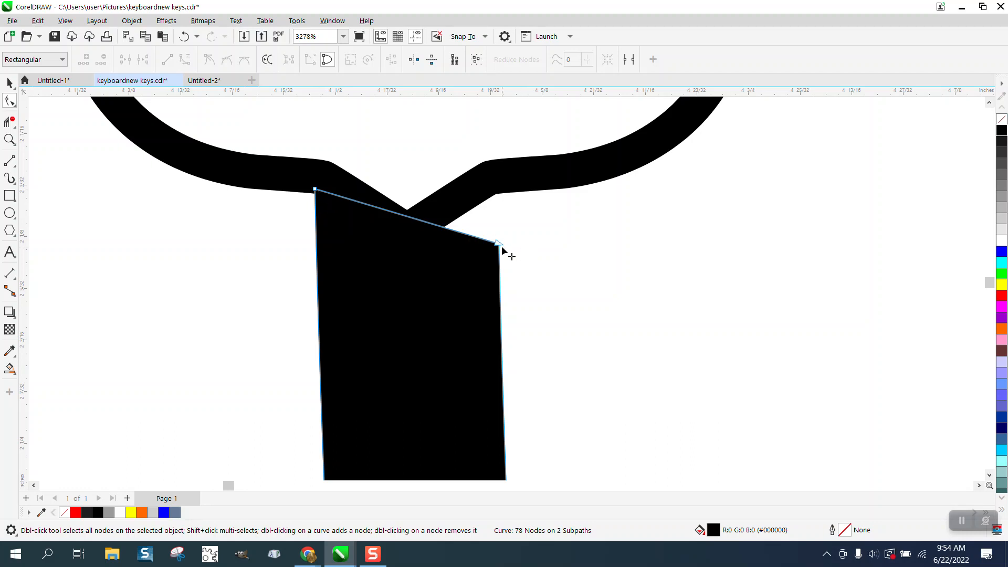
pyautogui.moveTo(501, 249); pyautogui.dragTo(501, 191)
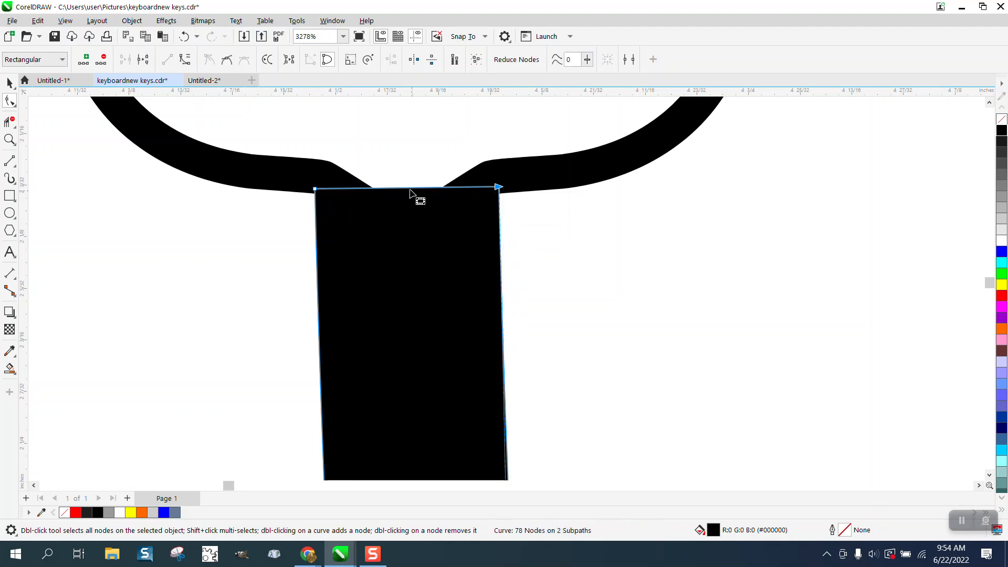
pyautogui.press('Escape')
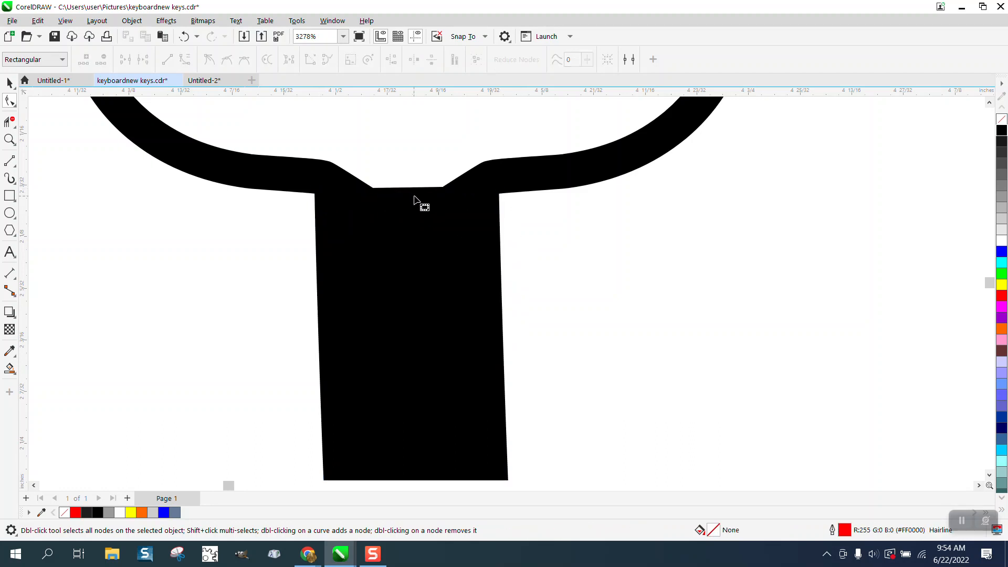
pyautogui.scroll(-1, 415, 199)
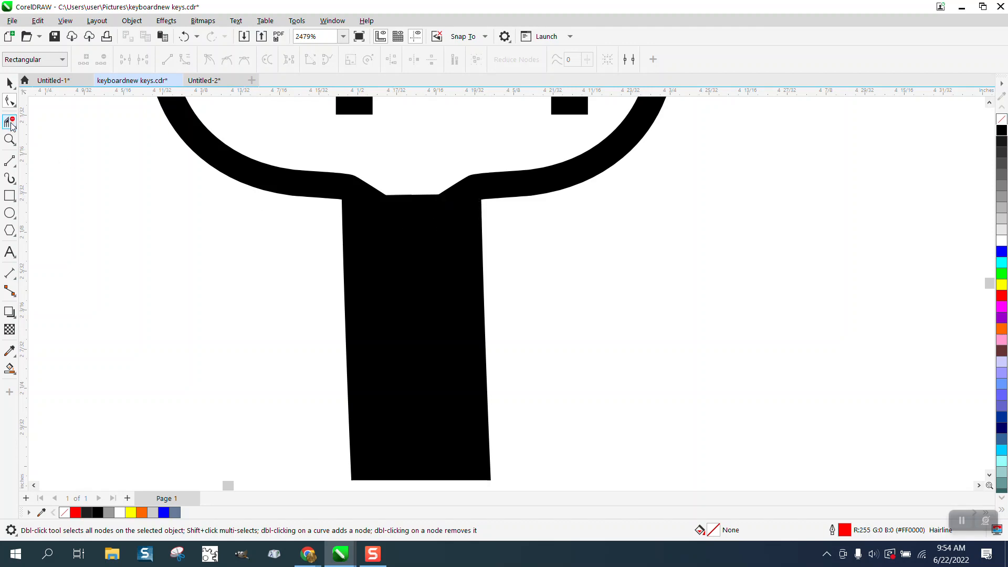
# - Move the vertical road down, clear of the 41 shield's lower tip, so its squared upper end is exposed
pyautogui.click(9, 139)
pyautogui.moveTo(277, 164); pyautogui.dragTo(619, 315)
pyautogui.press('F10')
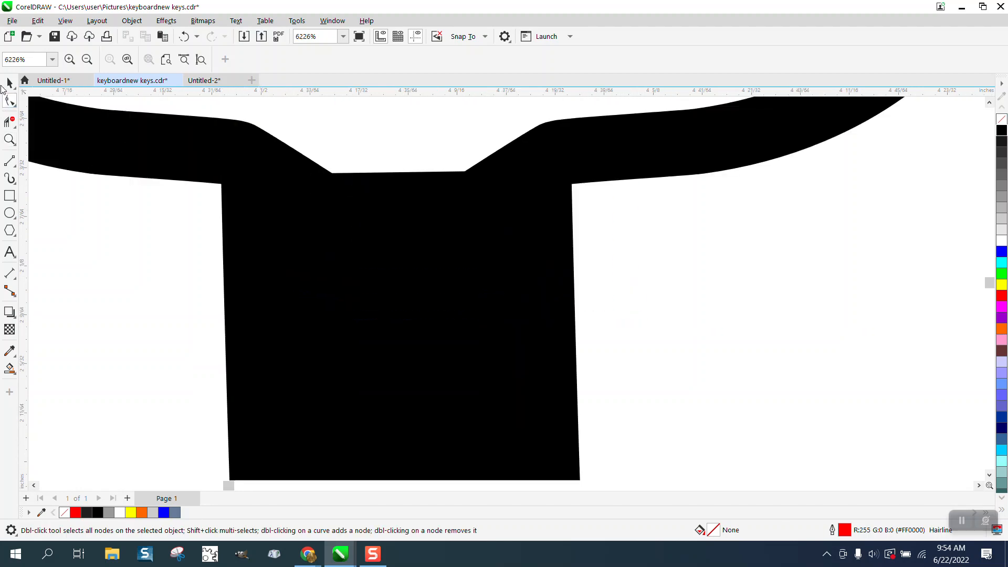
pyautogui.click(9, 83)
pyautogui.click(400, 261)
pyautogui.scroll(-3, 400, 263)
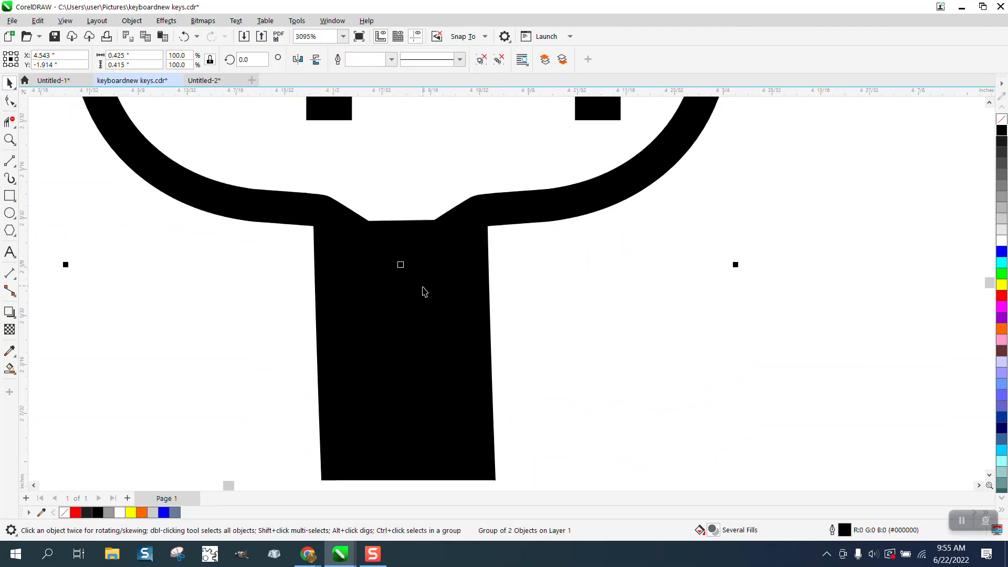
pyautogui.scroll(-6, 422, 287)
pyautogui.moveTo(422, 295); pyautogui.dragTo(435, 348)
# - Add a node at the middle of the vertical road's top edge, between its two corner nodes
pyautogui.click(9, 101)
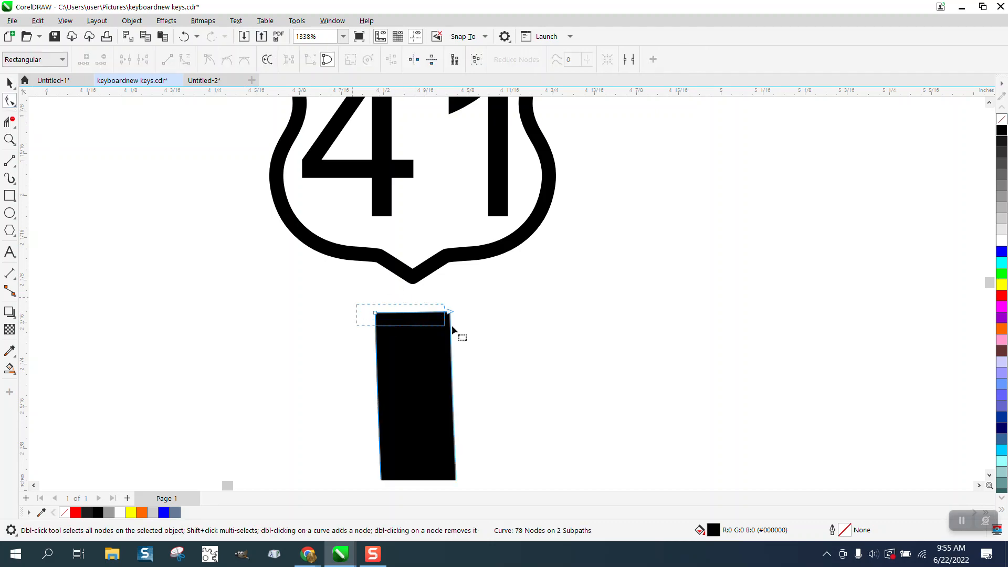
pyautogui.moveTo(451, 326); pyautogui.dragTo(477, 328)
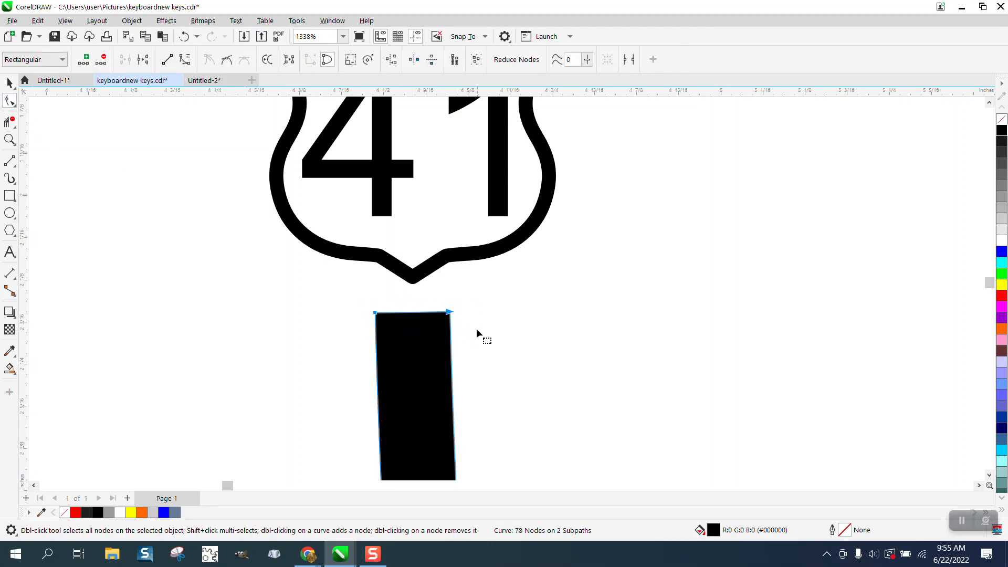
pyautogui.click(88, 62)
# - Raise the road's three top nodes into the shield's lower outline, forming a V around its tip, and deselect the road
pyautogui.moveTo(349, 292); pyautogui.dragTo(487, 326)
pyautogui.moveTo(414, 314); pyautogui.dragTo(449, 257)
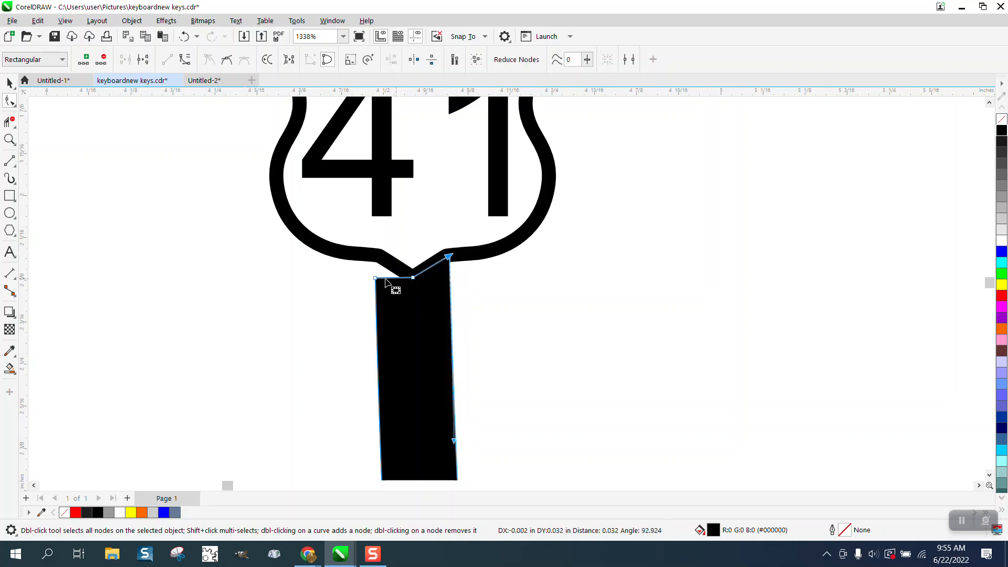
pyautogui.moveTo(375, 278); pyautogui.dragTo(378, 256)
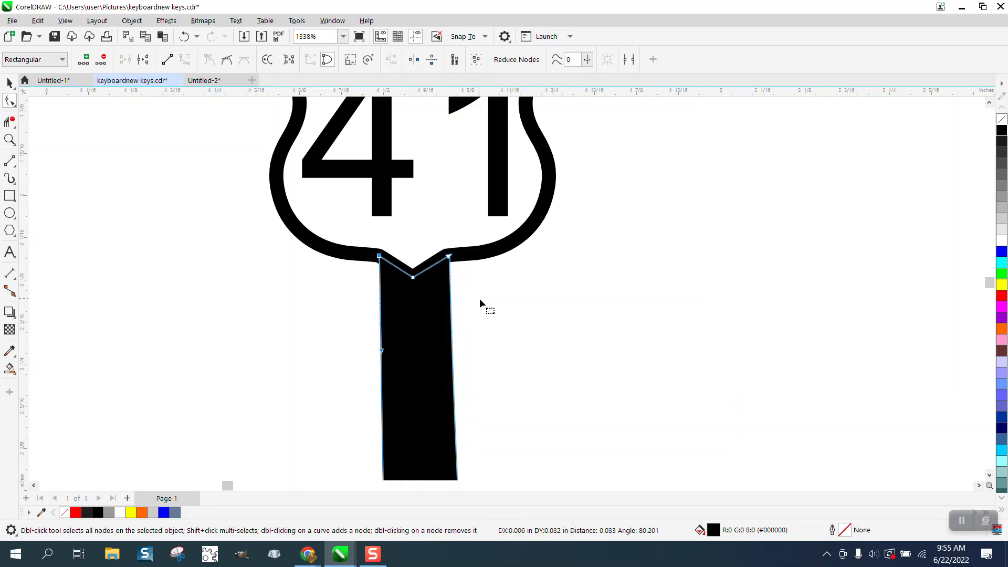
pyautogui.click(327, 302)
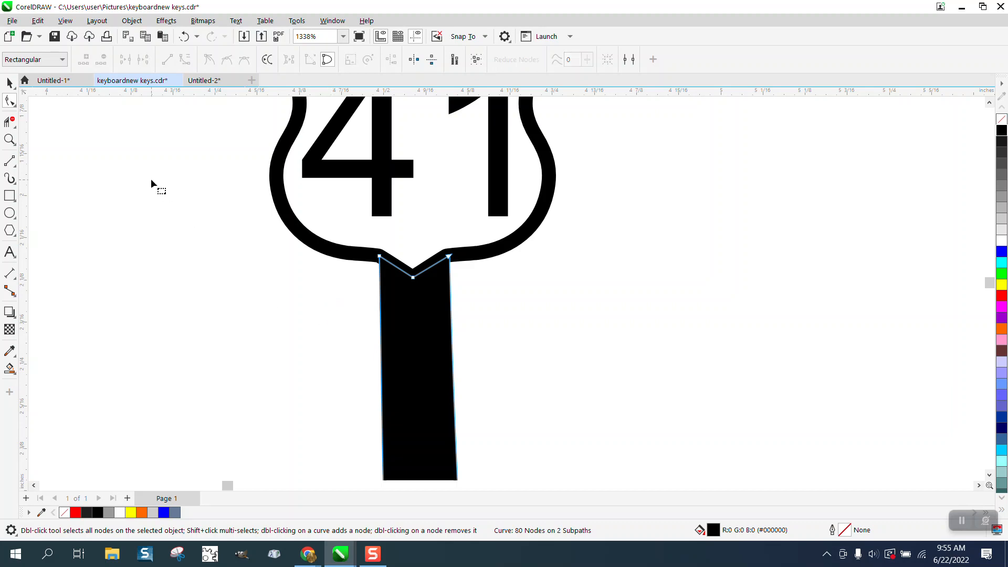
pyautogui.click(10, 83)
pyautogui.click(128, 164)
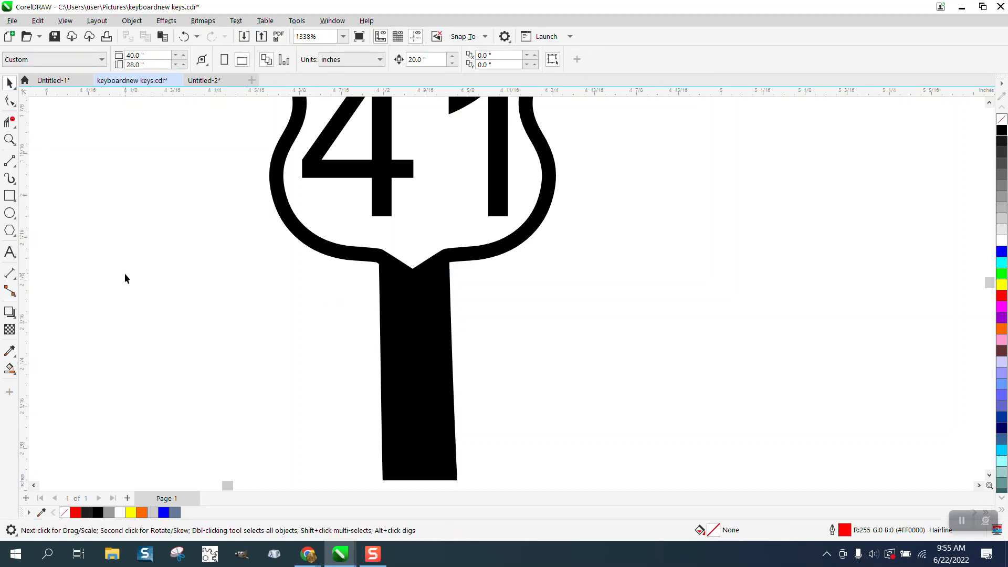
# - Move the 98 shield bitmap slightly down, keeping it above the reference map
pyautogui.scroll(-5, 147, 336)
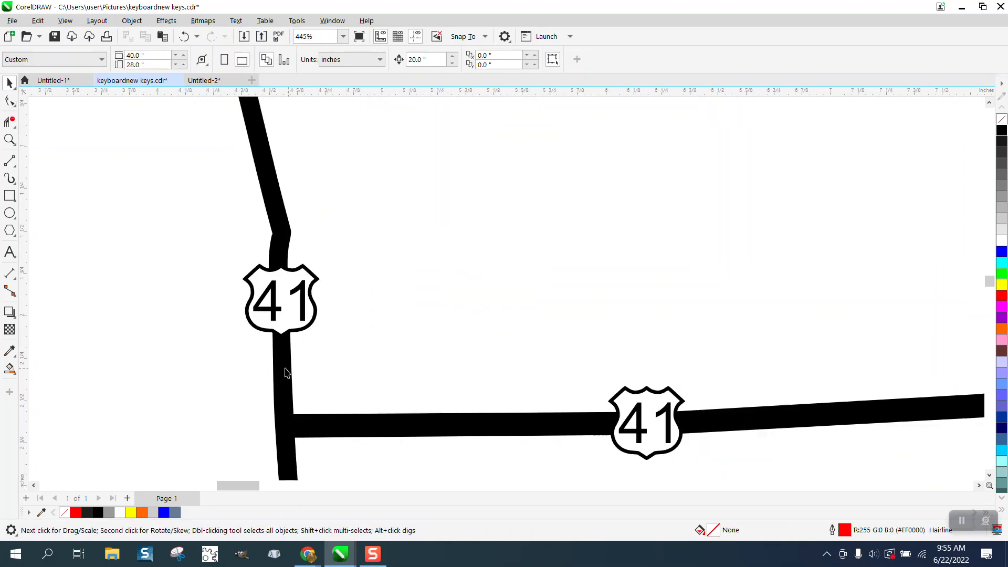
pyautogui.scroll(-10, 286, 372)
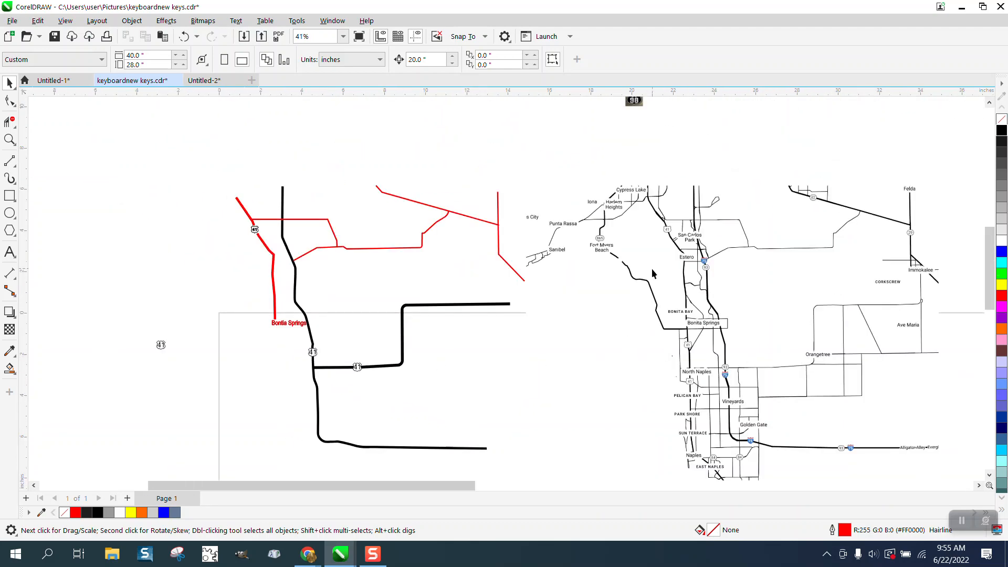
pyautogui.moveTo(635, 108); pyautogui.dragTo(643, 139)
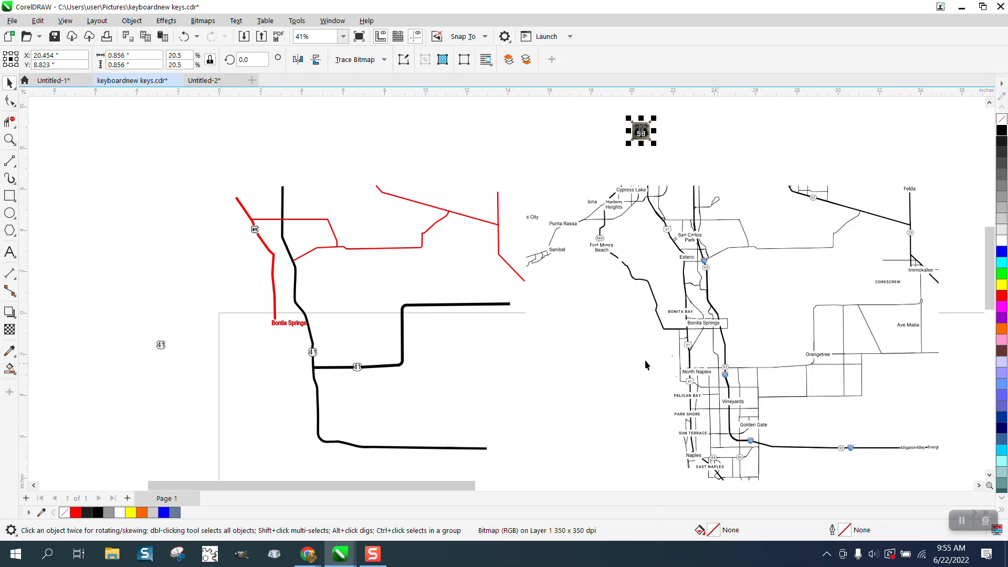
# - Draw a rectangle about 0.229 by 0.163 inches near the reference map's 93 marker and round its corners to 0.07 inches
pyautogui.click(9, 139)
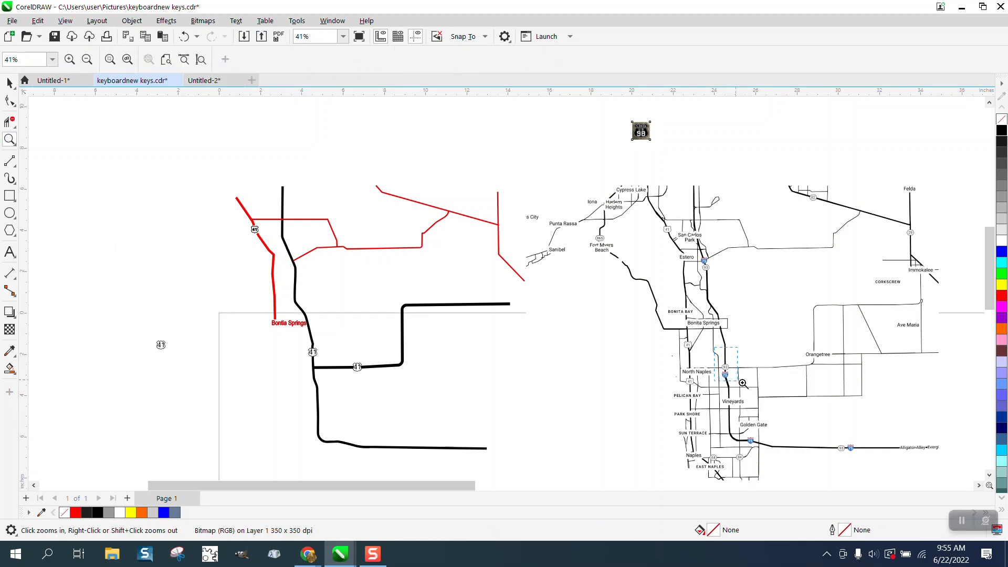
pyautogui.moveTo(742, 383); pyautogui.dragTo(741, 382)
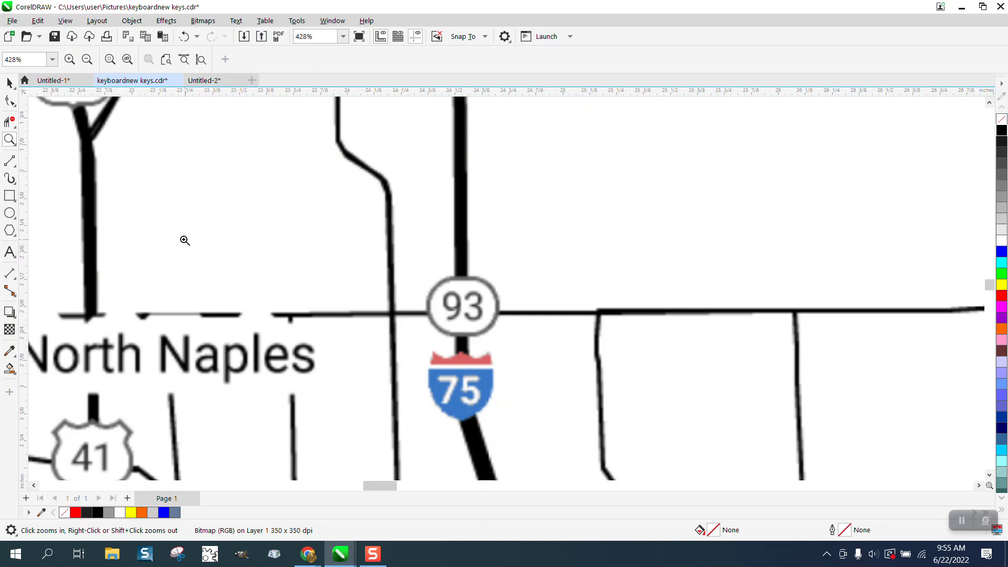
pyautogui.click(9, 195)
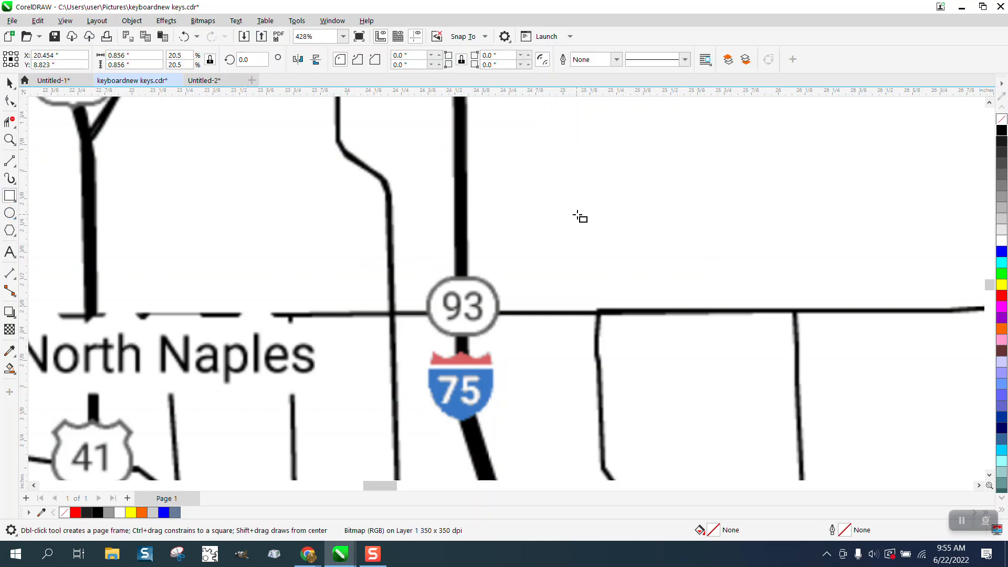
pyautogui.moveTo(541, 196); pyautogui.dragTo(590, 229)
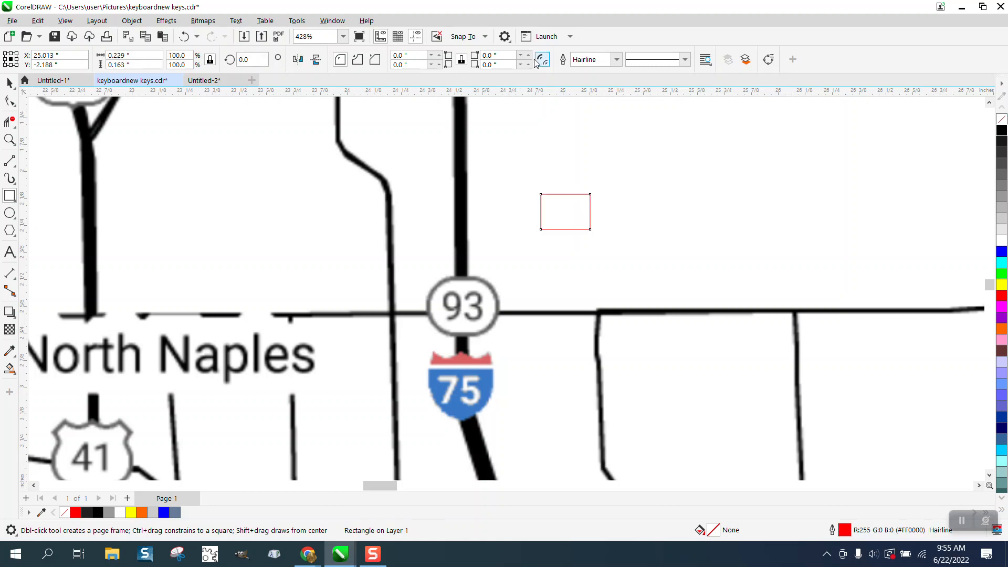
pyautogui.scroll(7, 439, 57)
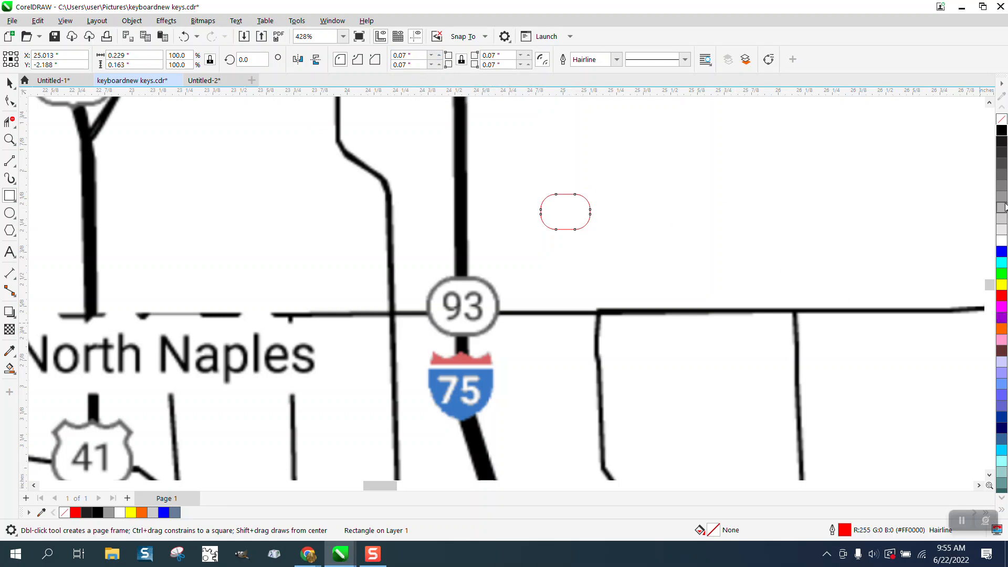
# - Give the rounded rectangle a black outline 1.5 pt wide
pyautogui.rightClick(1000, 131)
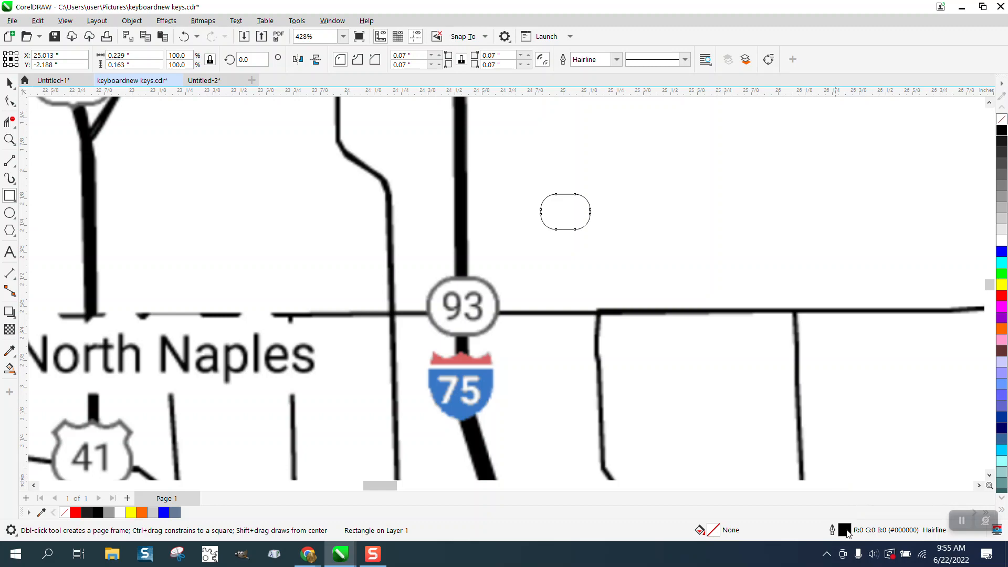
pyautogui.press('F12')
pyautogui.click(424, 232)
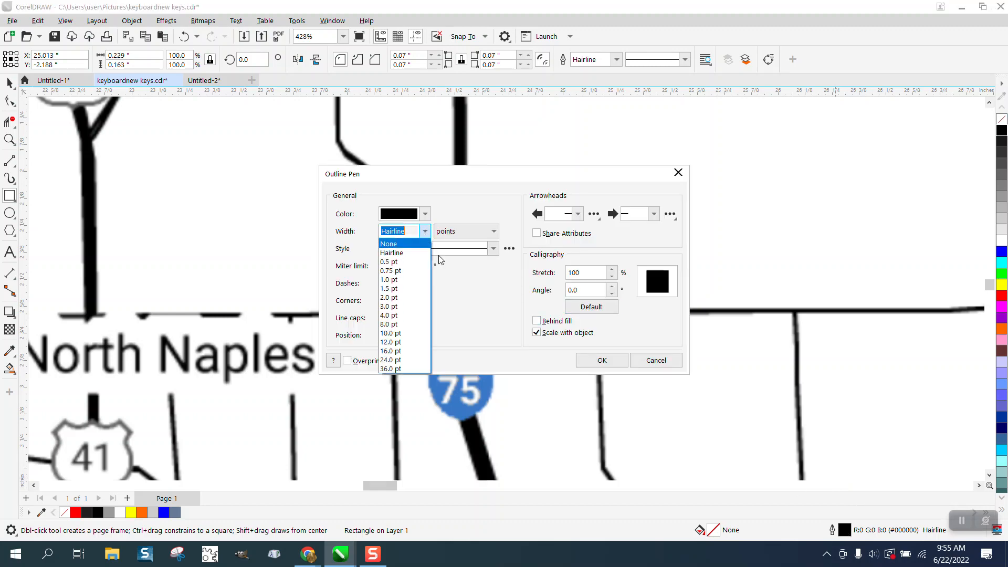
pyautogui.click(389, 288)
pyautogui.click(607, 360)
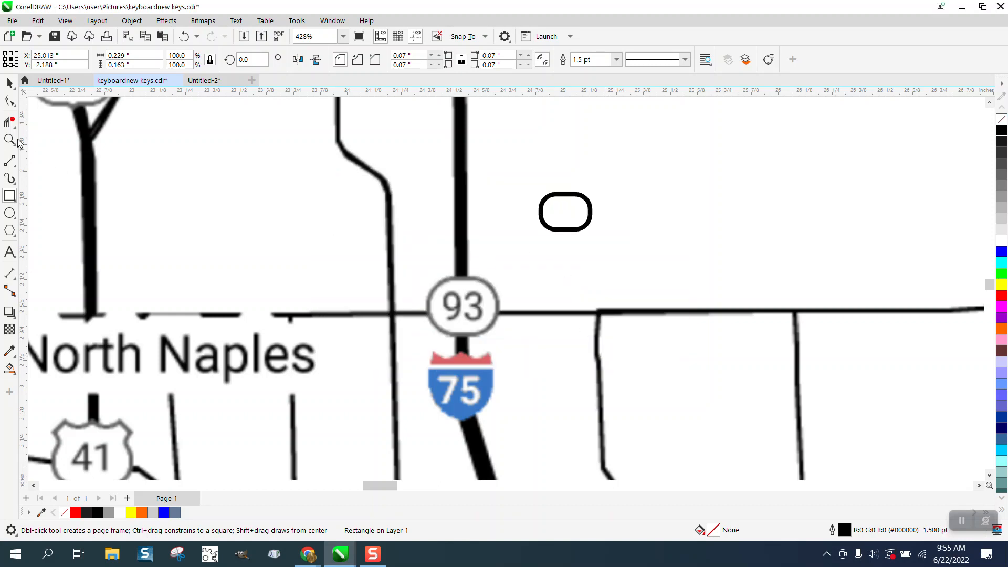
# - Scale the rounded rectangle up to about 0.338 by 0.241 inches and place it on the thick road above the 93 marker
pyautogui.click(10, 83)
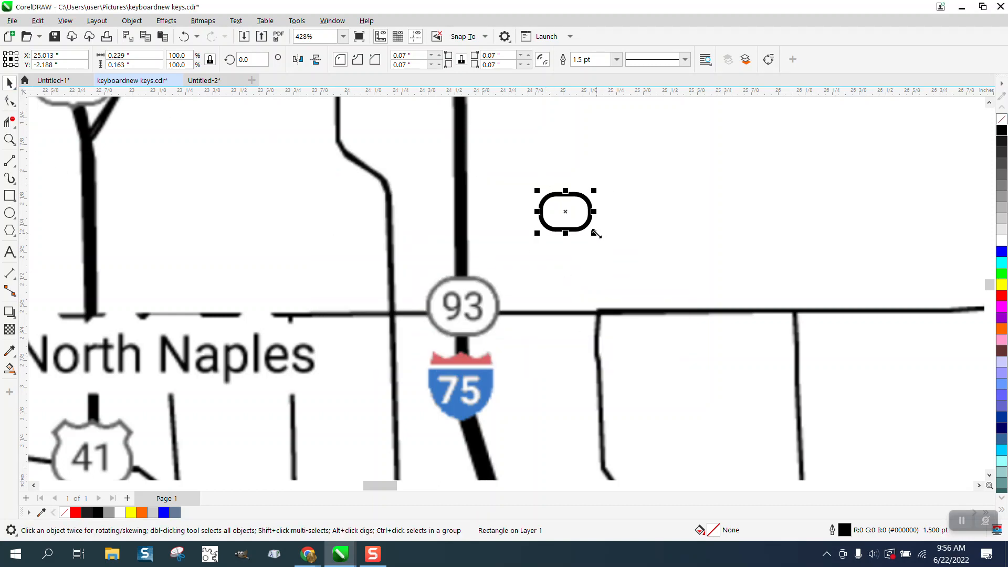
pyautogui.moveTo(595, 234); pyautogui.dragTo(623, 253)
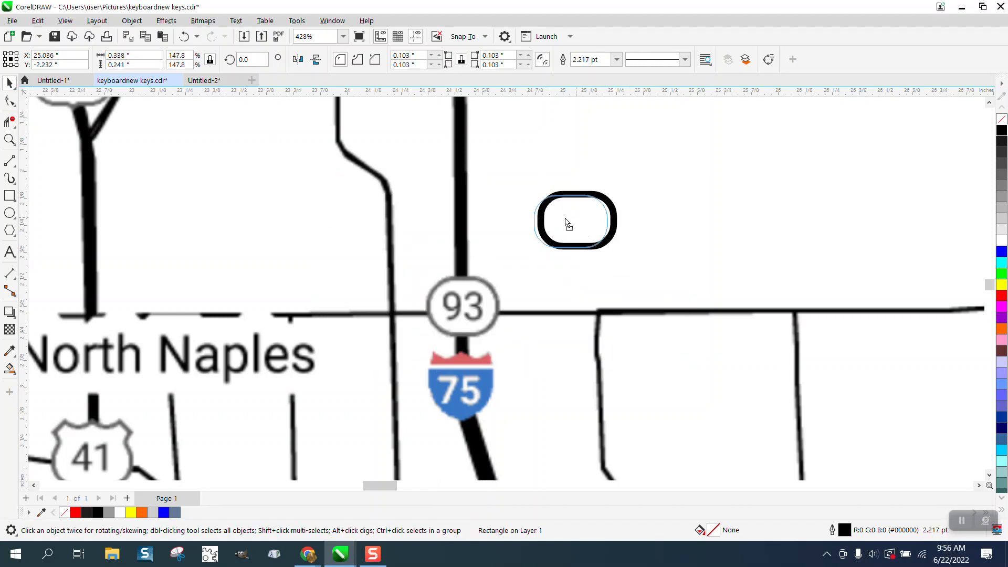
pyautogui.moveTo(566, 223); pyautogui.dragTo(448, 223)
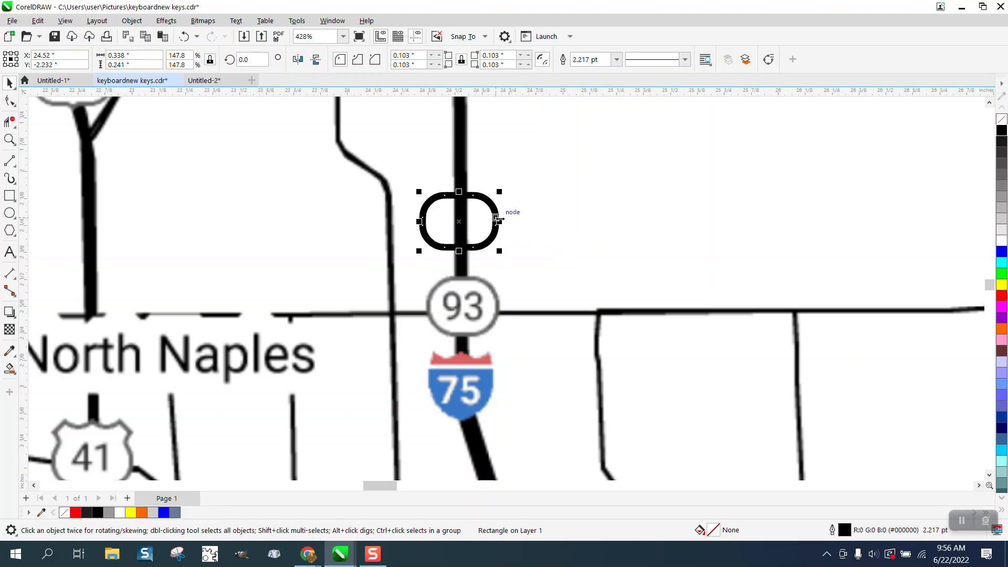
pyautogui.scroll(-2, 497, 219)
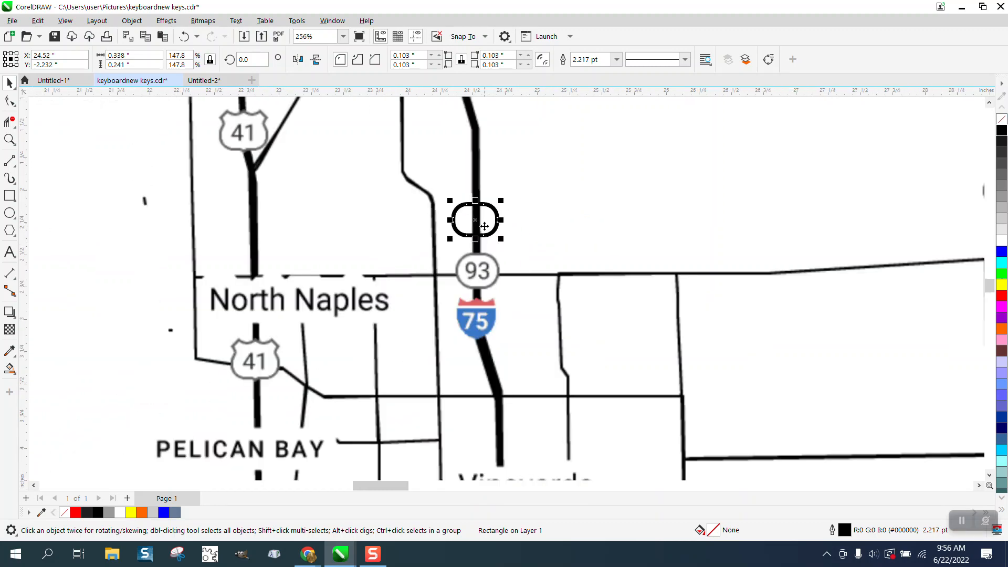
# - Move the rounded rectangle onto the horizontal red road of the traced map and centre it vertically on the line
pyautogui.scroll(-7, 484, 226)
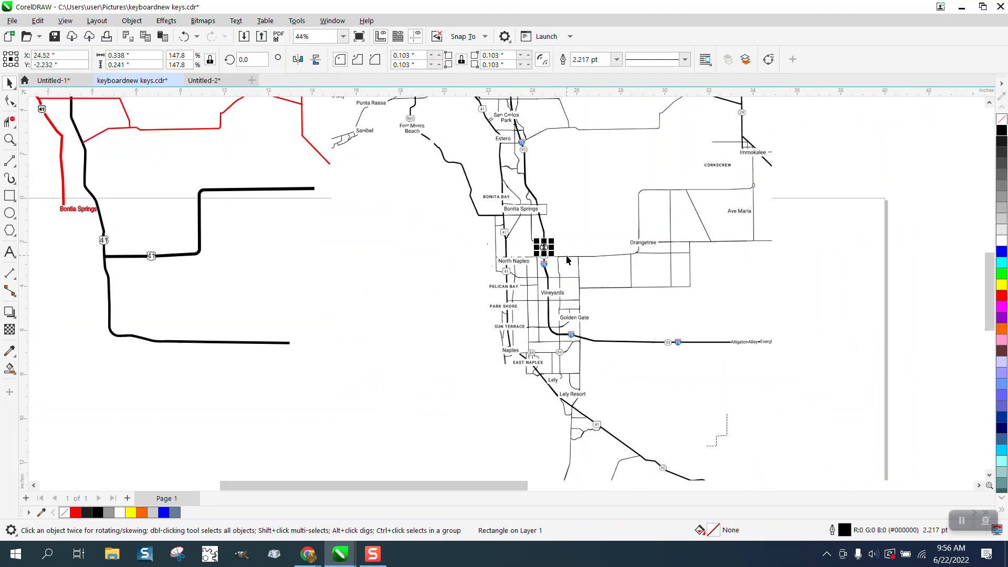
pyautogui.moveTo(549, 252); pyautogui.dragTo(243, 169)
pyautogui.click(10, 140)
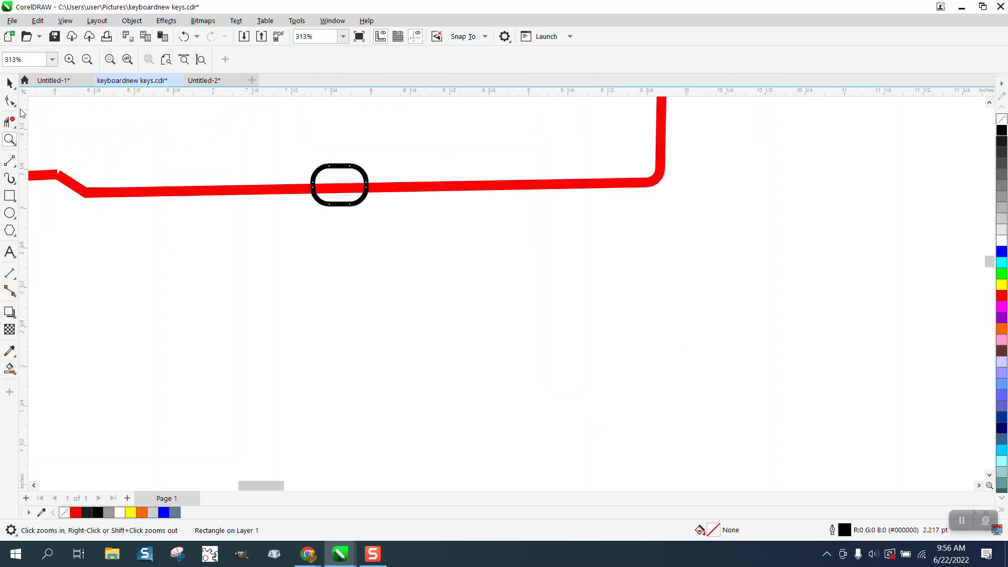
pyautogui.click(9, 83)
pyautogui.moveTo(339, 186); pyautogui.dragTo(337, 190)
# - Delete the segment of the red road that lies inside the rounded rectangle
pyautogui.click(13, 124)
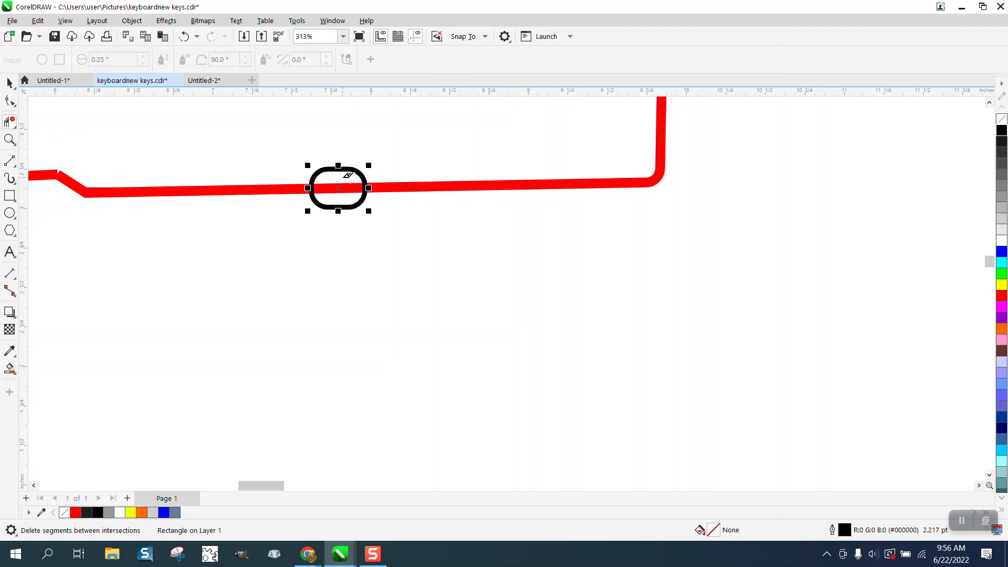
pyautogui.click(345, 194)
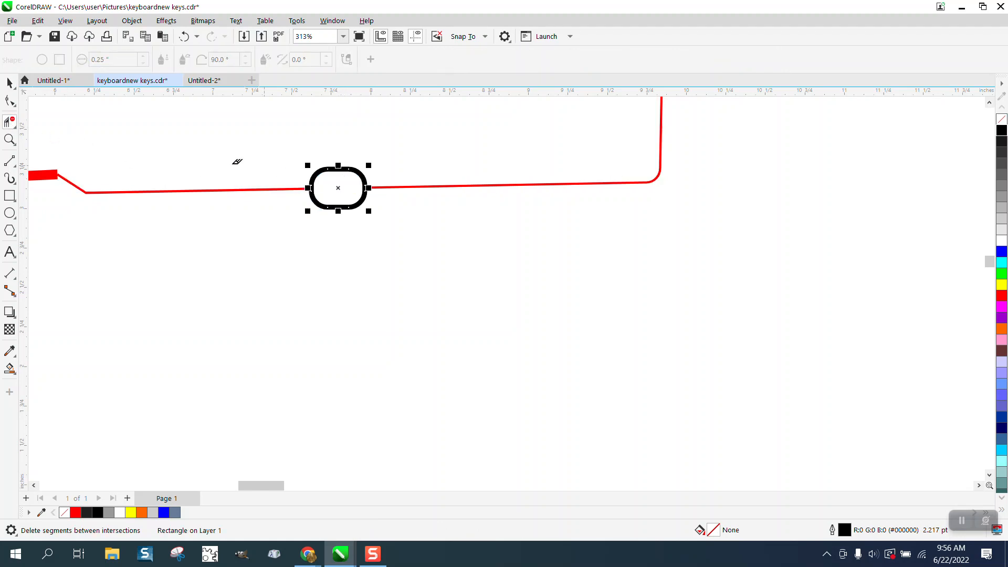
pyautogui.click(10, 83)
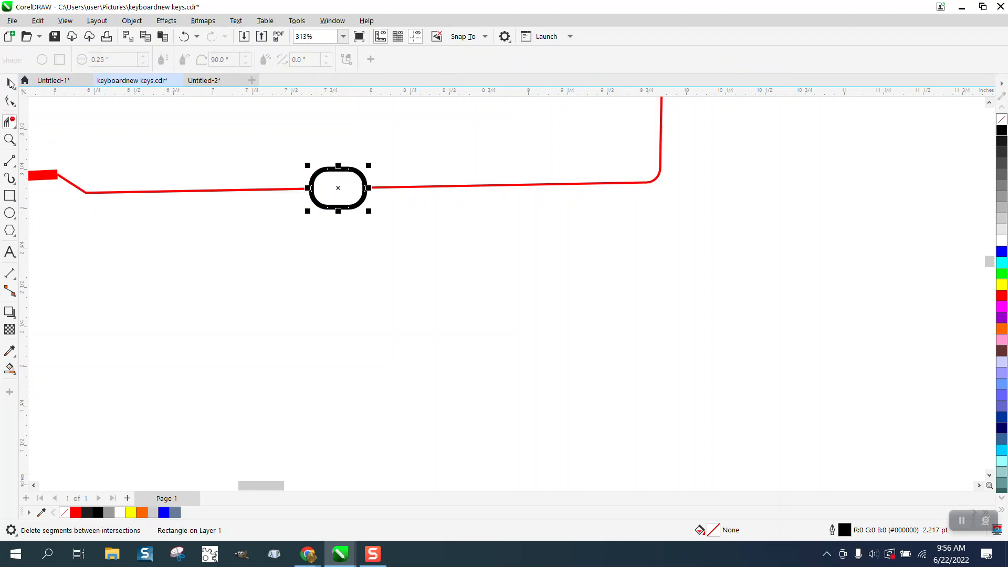
# - Set the outline width of the trimmed horizontal red road to 4.0 pt
pyautogui.click(518, 187)
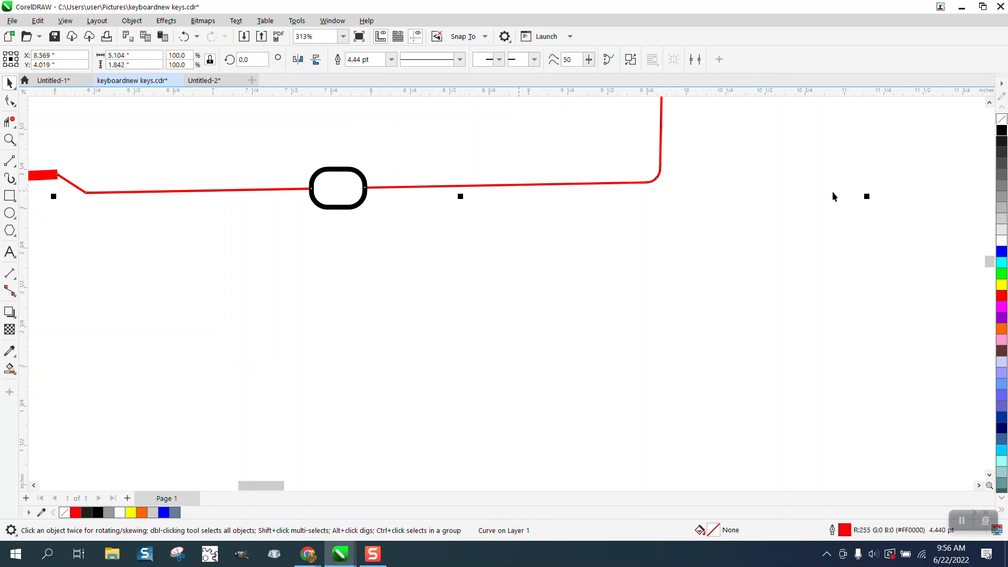
pyautogui.doubleClick(845, 530)
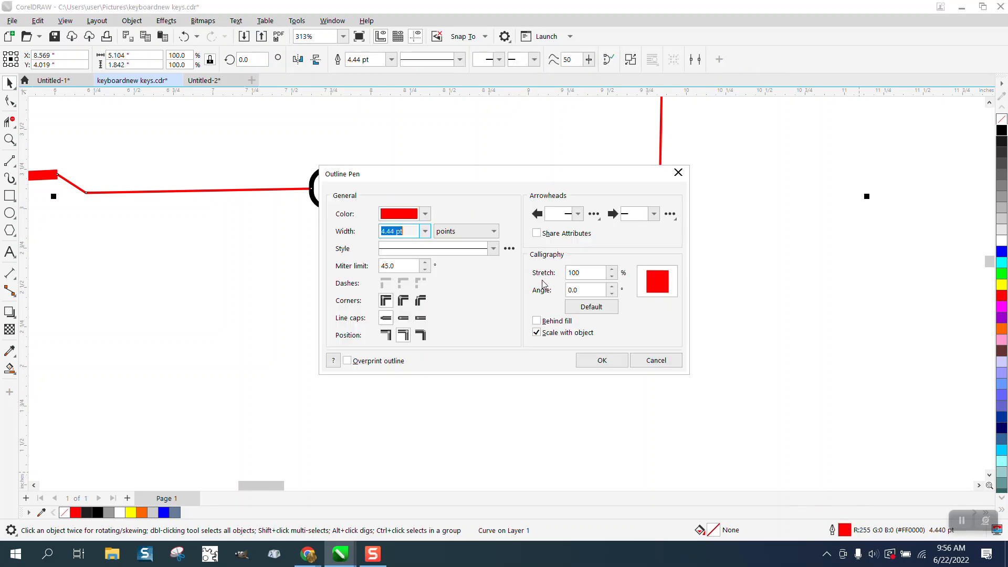
pyautogui.click(425, 231)
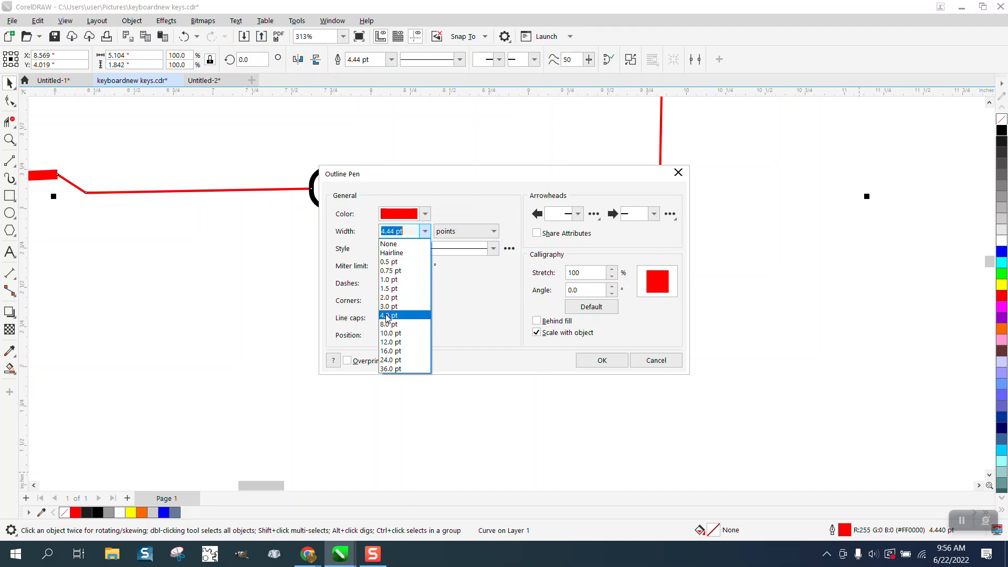
pyautogui.click(388, 315)
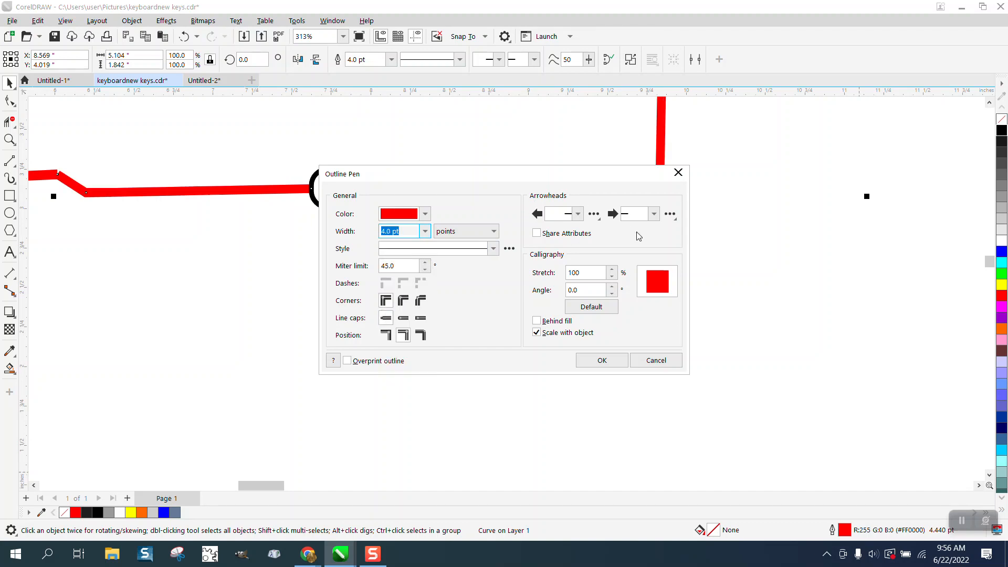
pyautogui.click(596, 361)
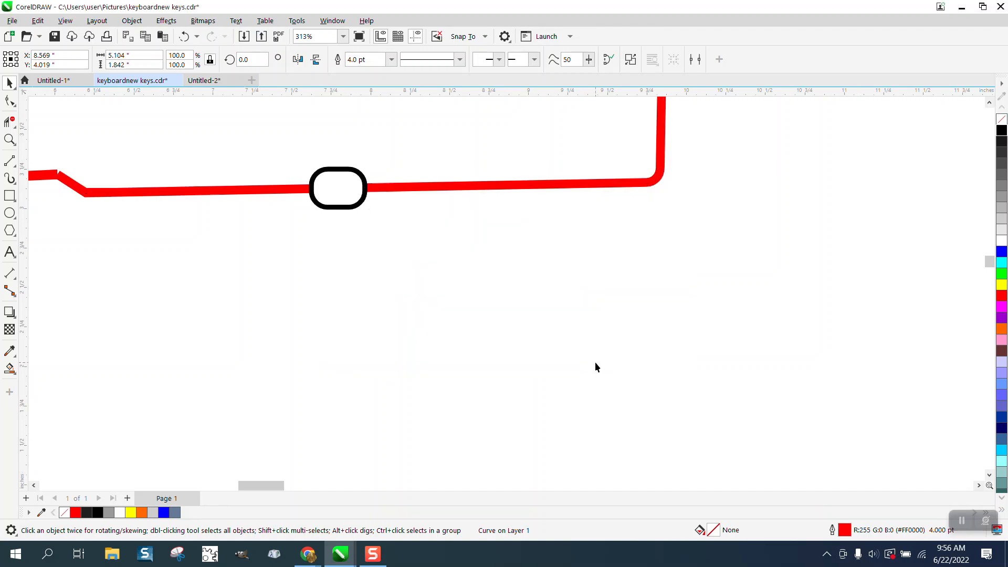
# - Change the trimmed road's outline colour from red to black
pyautogui.click(4, 140)
pyautogui.moveTo(271, 151); pyautogui.dragTo(434, 243)
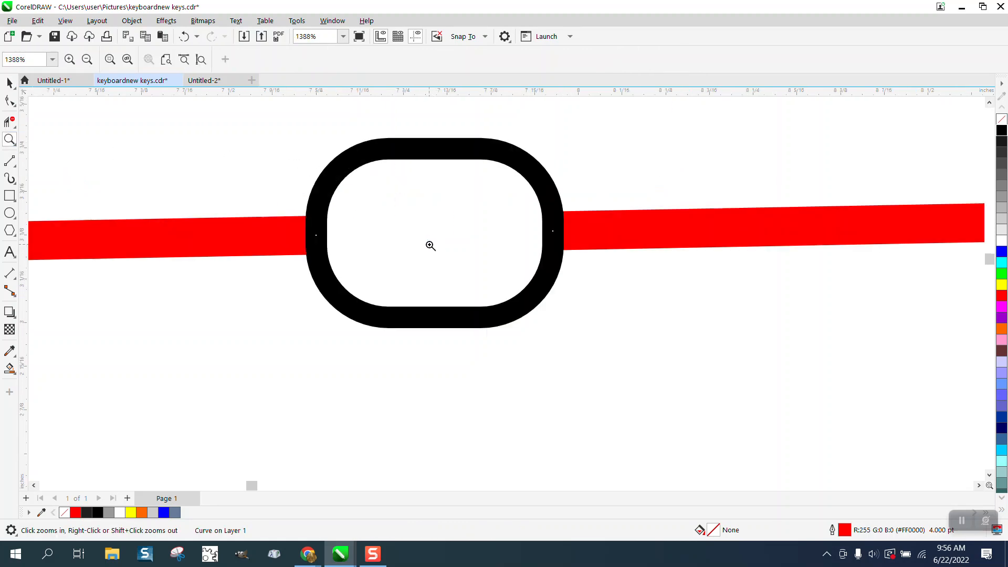
pyautogui.click(153, 223)
pyautogui.rightClick(1002, 131)
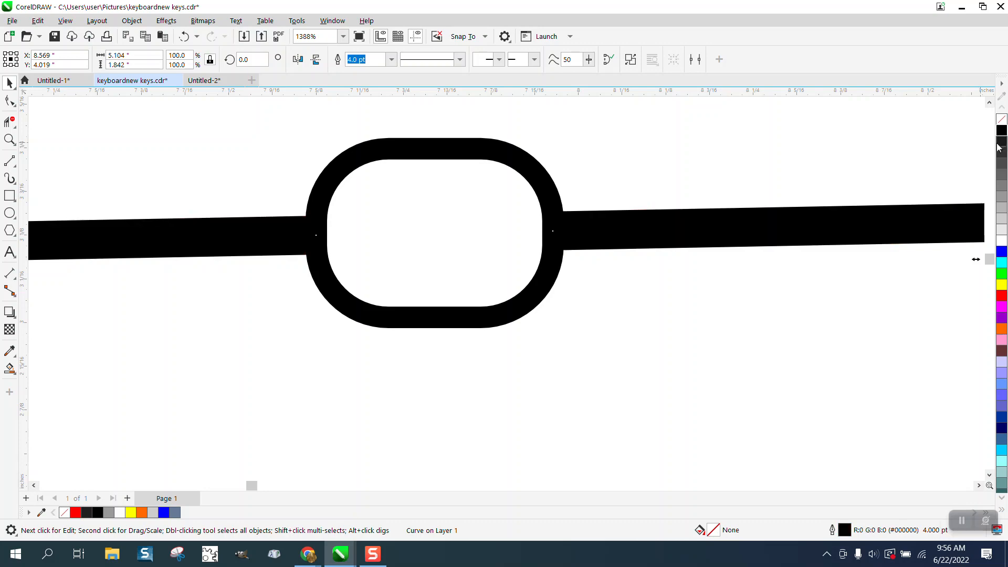
# - Examine the rounded road sign on the traced black road and the highway markers on the reference Florida map
pyautogui.scroll(-6, 441, 272)
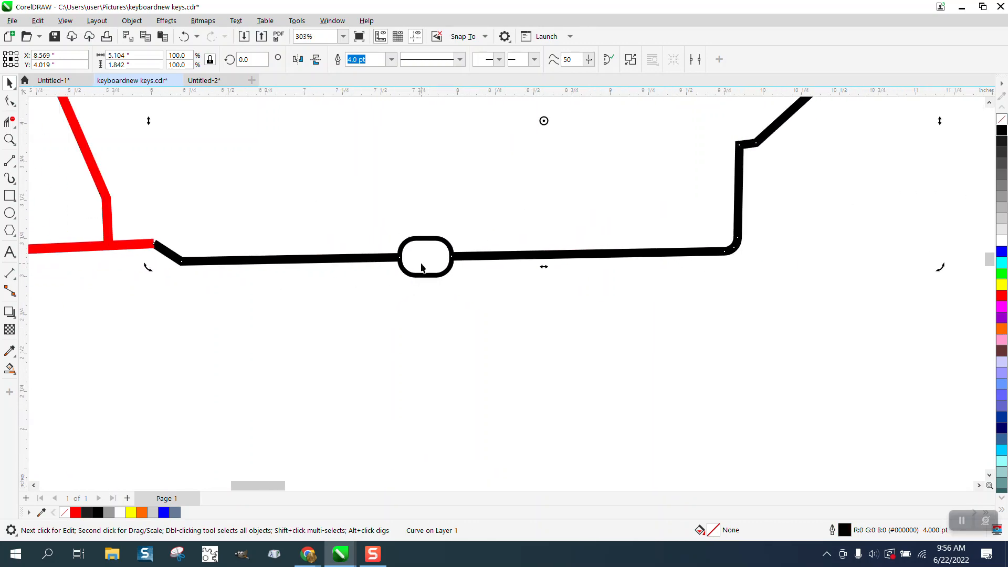
pyautogui.scroll(-7, 501, 282)
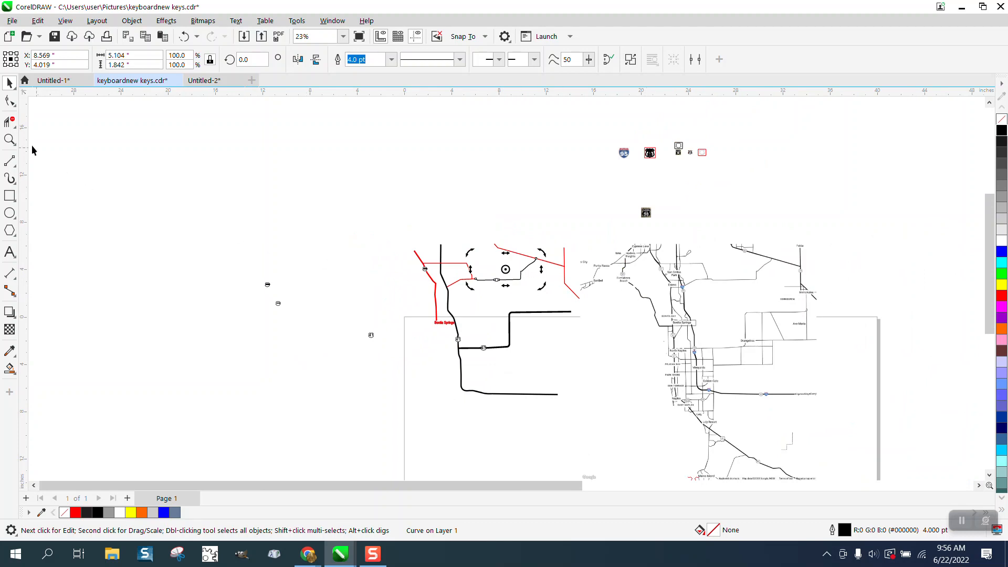
pyautogui.click(10, 139)
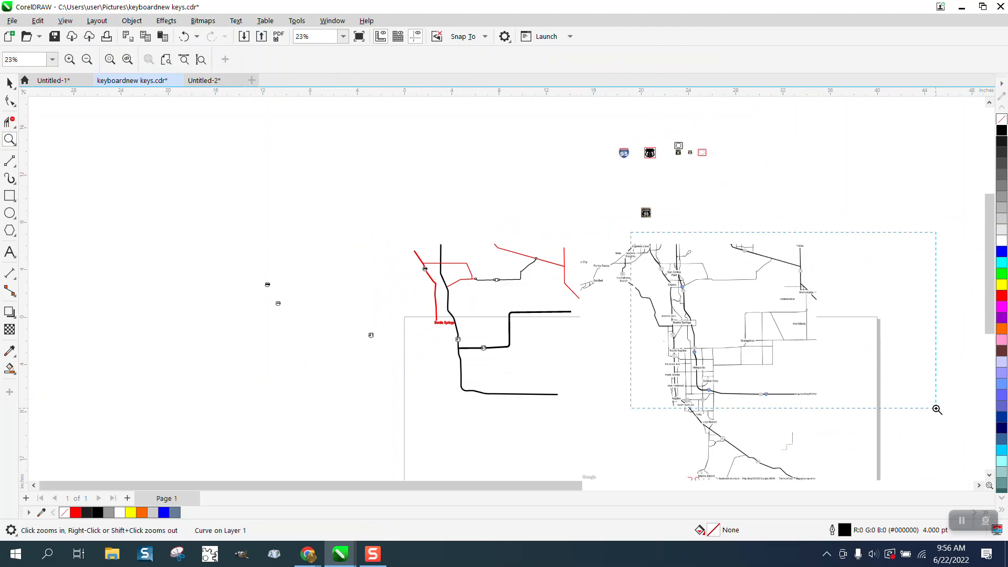
pyautogui.moveTo(630, 233); pyautogui.dragTo(936, 409)
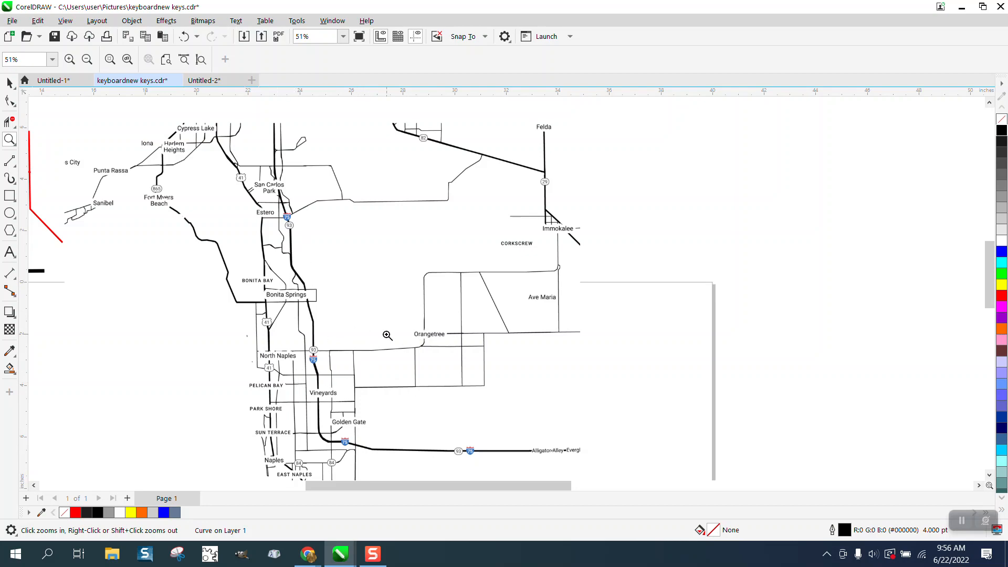
pyautogui.scroll(-5, 387, 284)
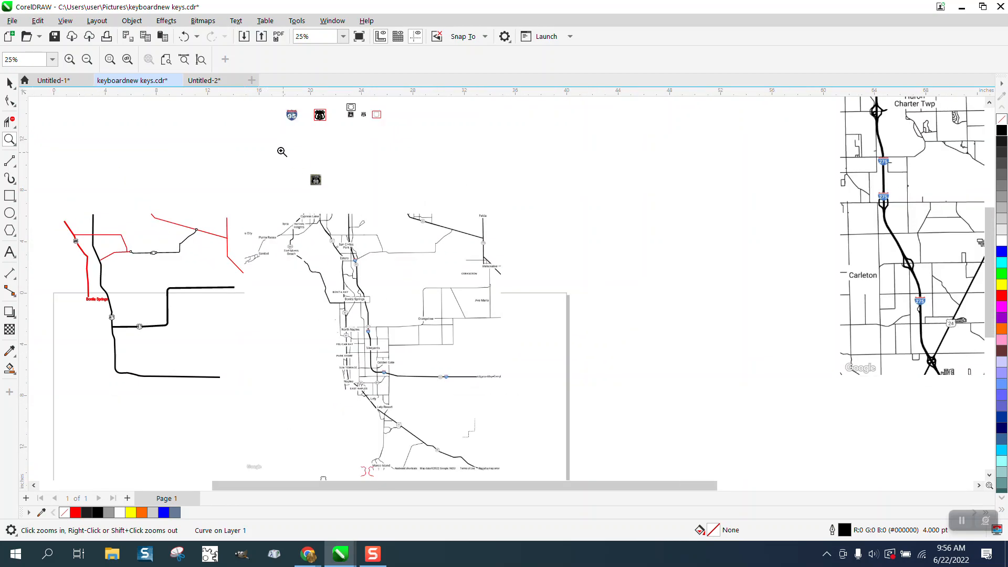
# - Examine the Interstate 95 and Florida US 98 shield graphics above the maps and the traced roads with their US 41 markers
pyautogui.moveTo(293, 160); pyautogui.dragTo(349, 200)
pyautogui.scroll(-2, 466, 258)
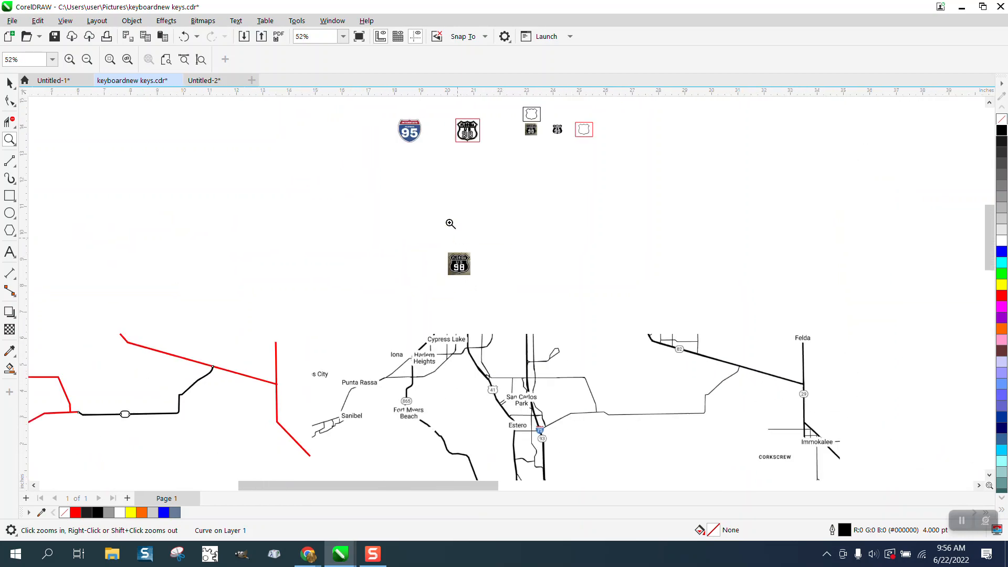
pyautogui.moveTo(394, 119); pyautogui.dragTo(458, 164)
pyautogui.scroll(-3, 470, 253)
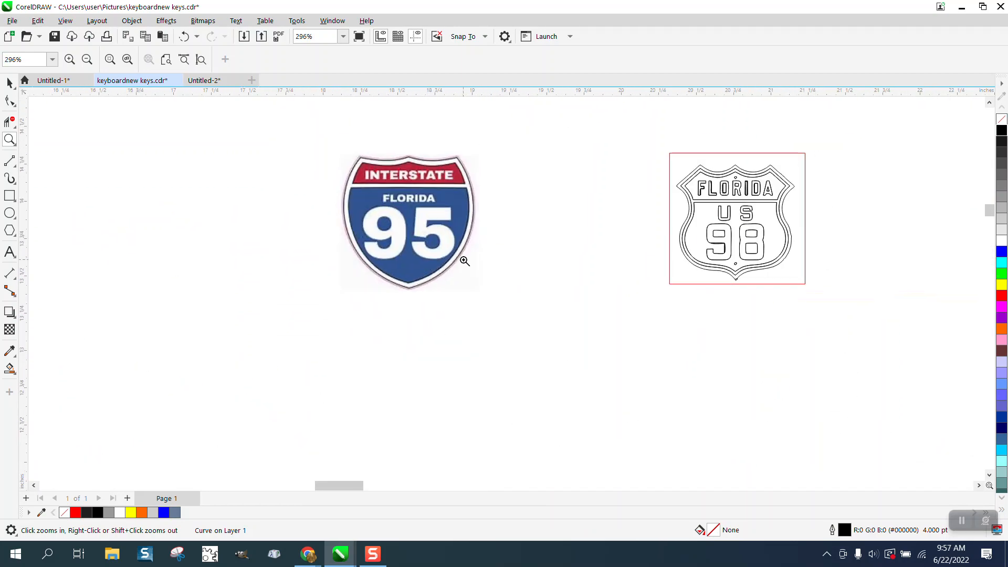
pyautogui.scroll(-7, 457, 286)
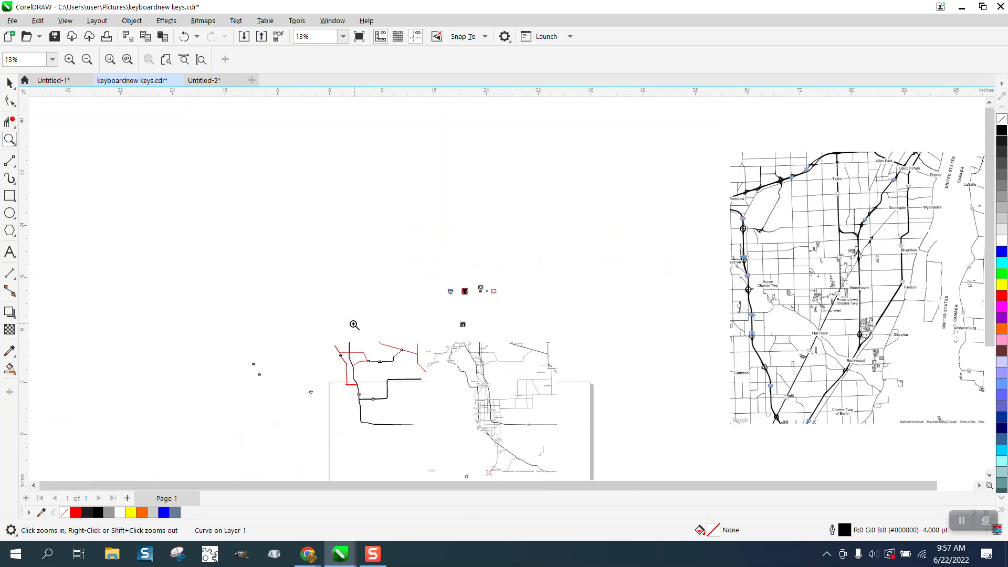
pyautogui.moveTo(440, 401); pyautogui.dragTo(427, 389)
pyautogui.scroll(-3, 395, 356)
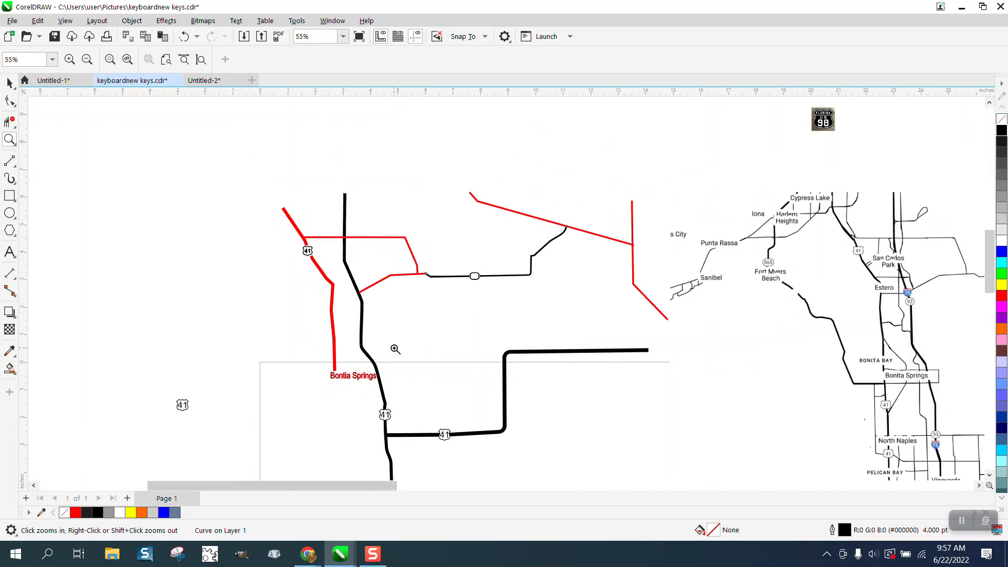
pyautogui.scroll(-3, 394, 349)
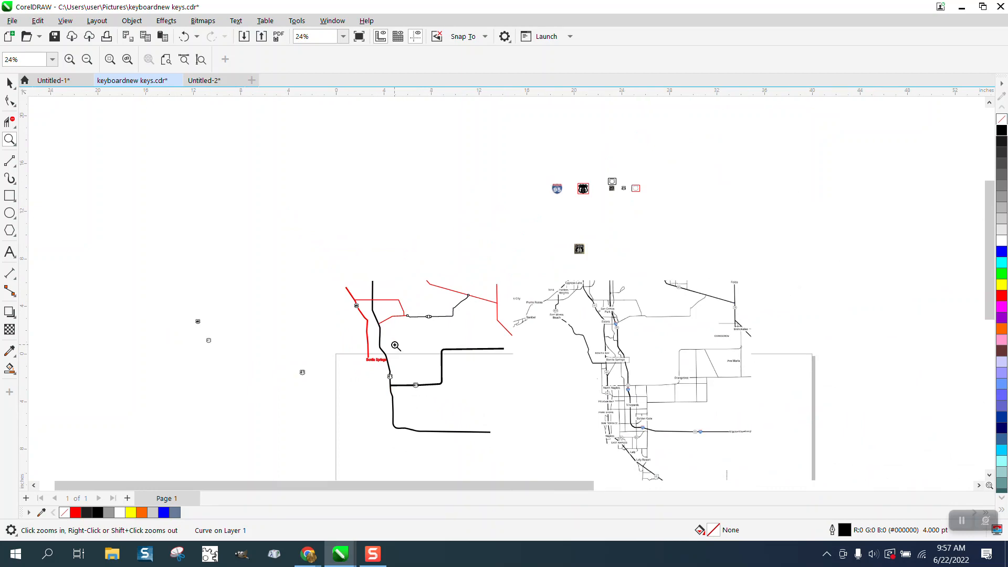